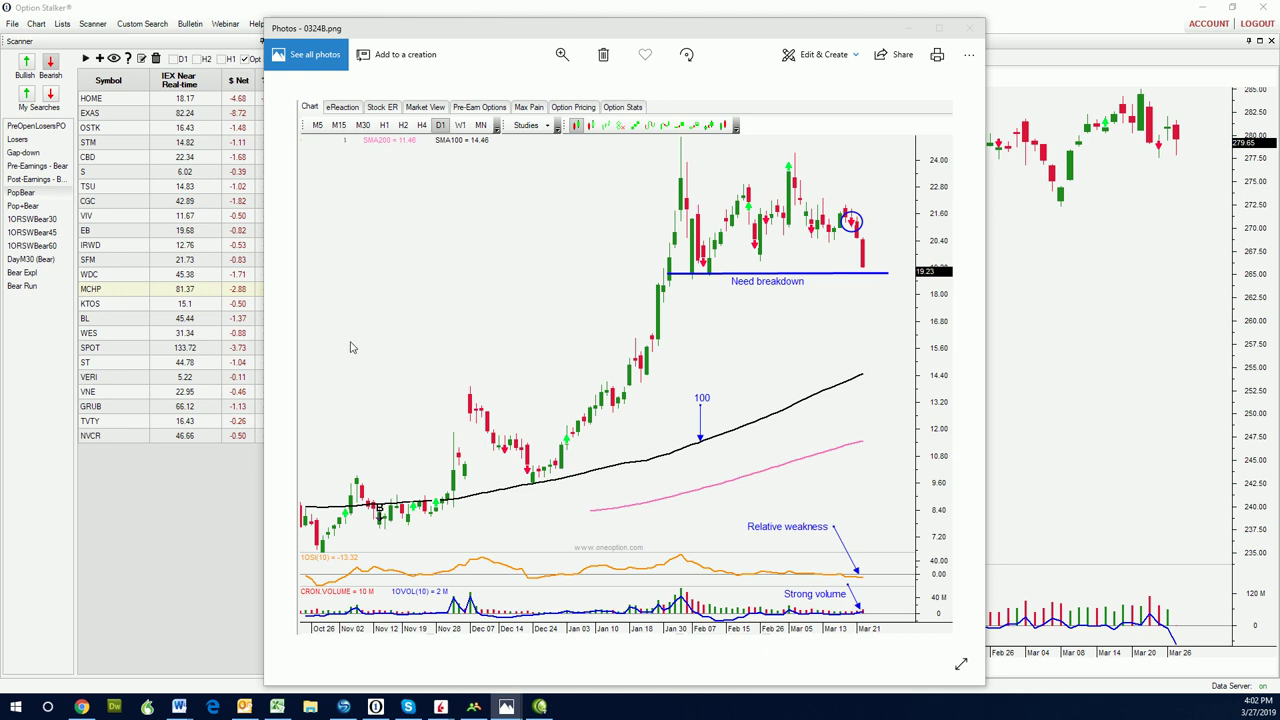
Page through the saved annotated charts of the short candidates, and close the chart image and bulletin image windows
left_click(298, 368)
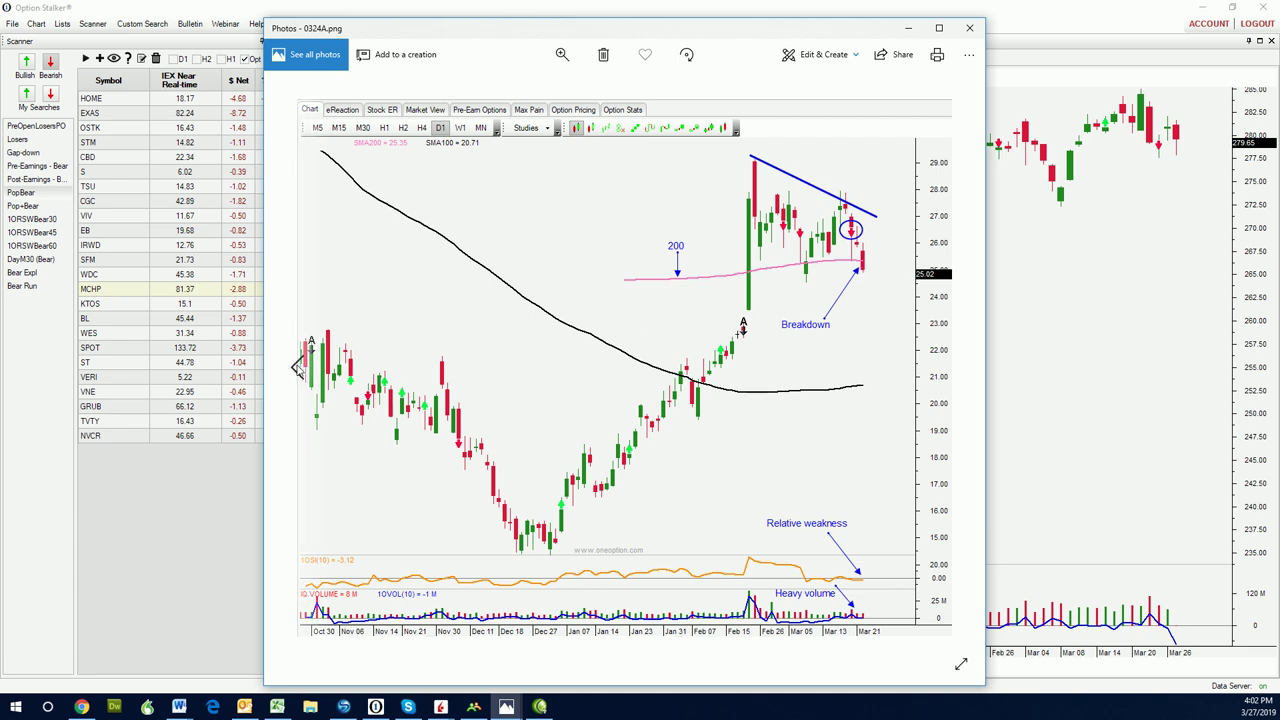
left_click(297, 368)
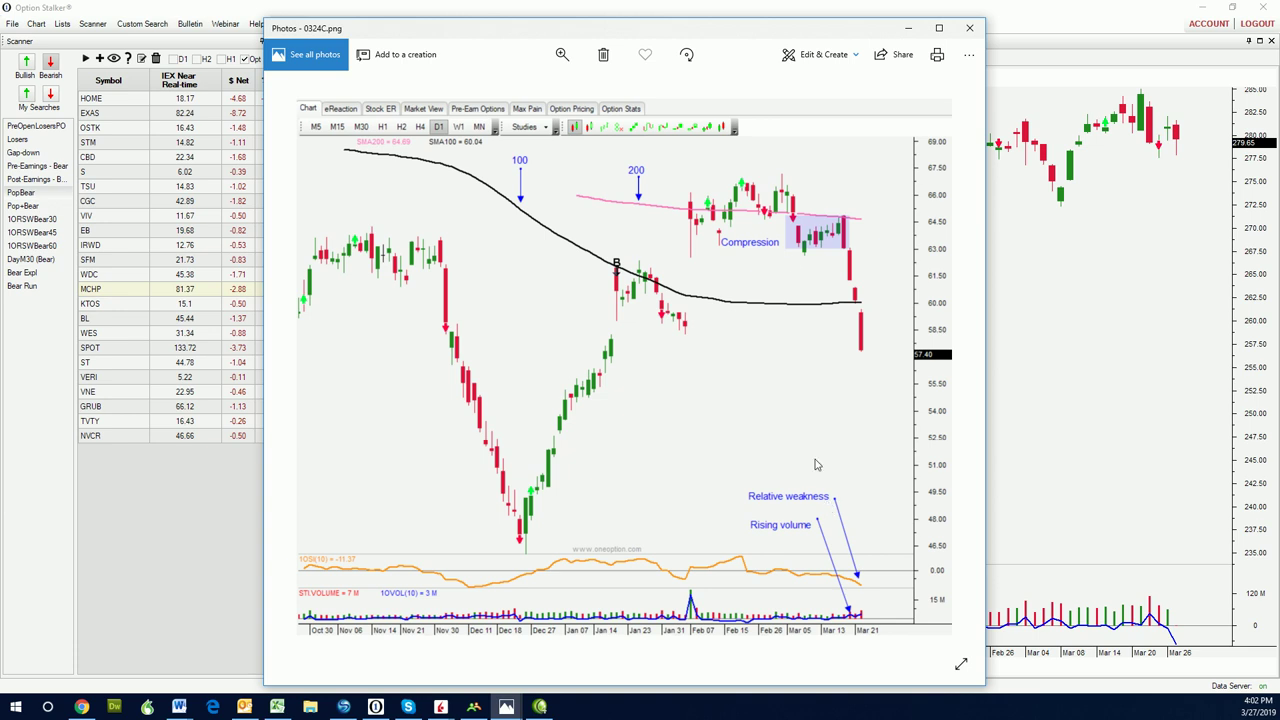
left_click(972, 30)
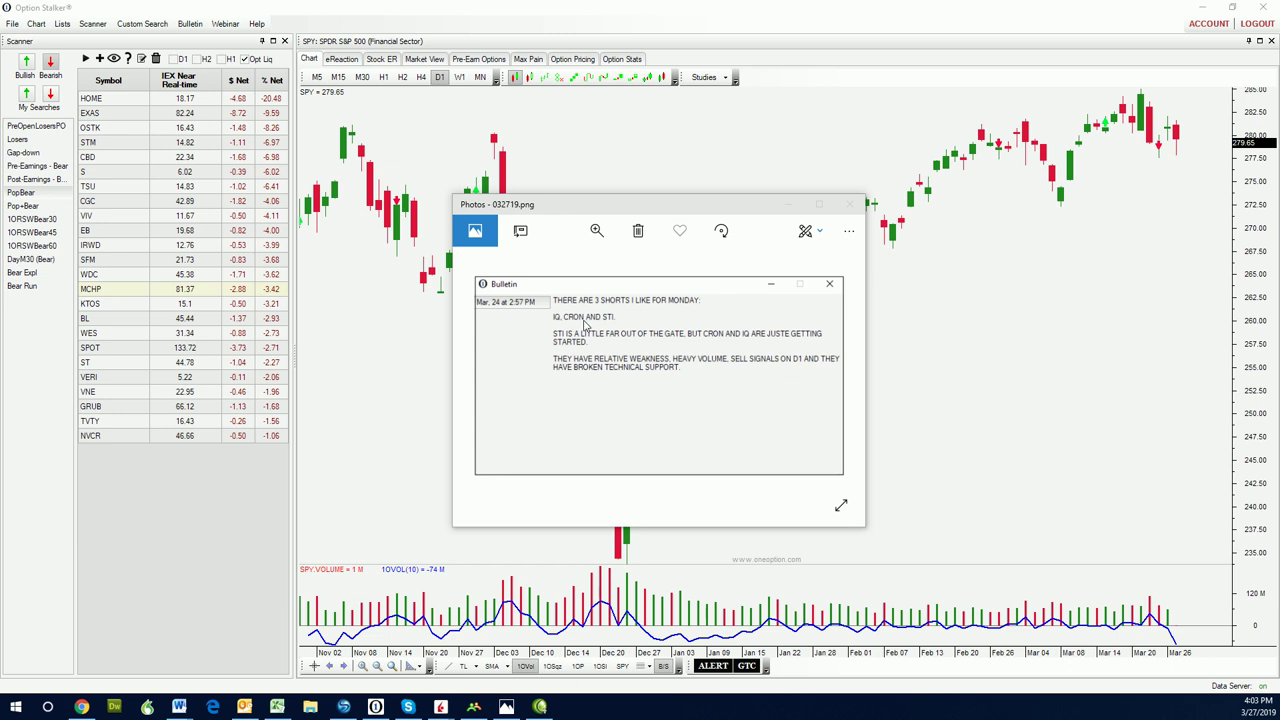
left_click(850, 205)
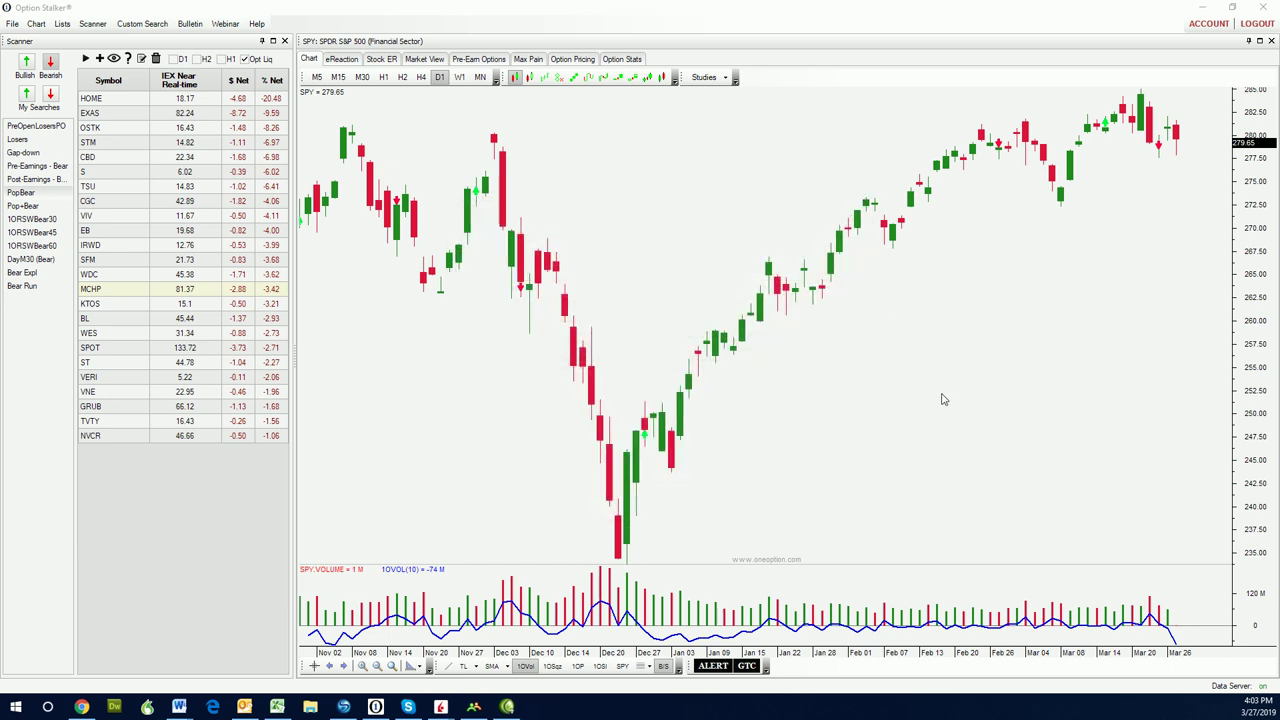
Load the STI symbol on the D1 interval and overlay the SMA100 moving average on its chart
mouse_move(1148, 133)
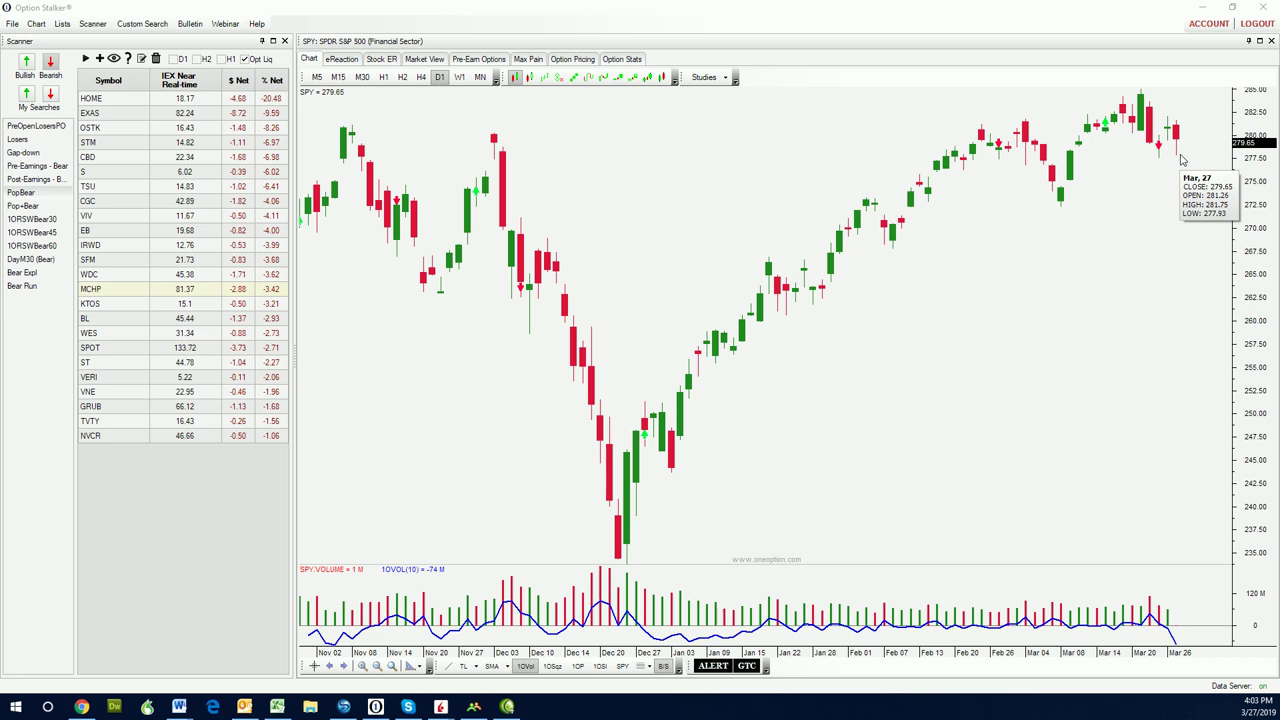
left_click(620, 220)
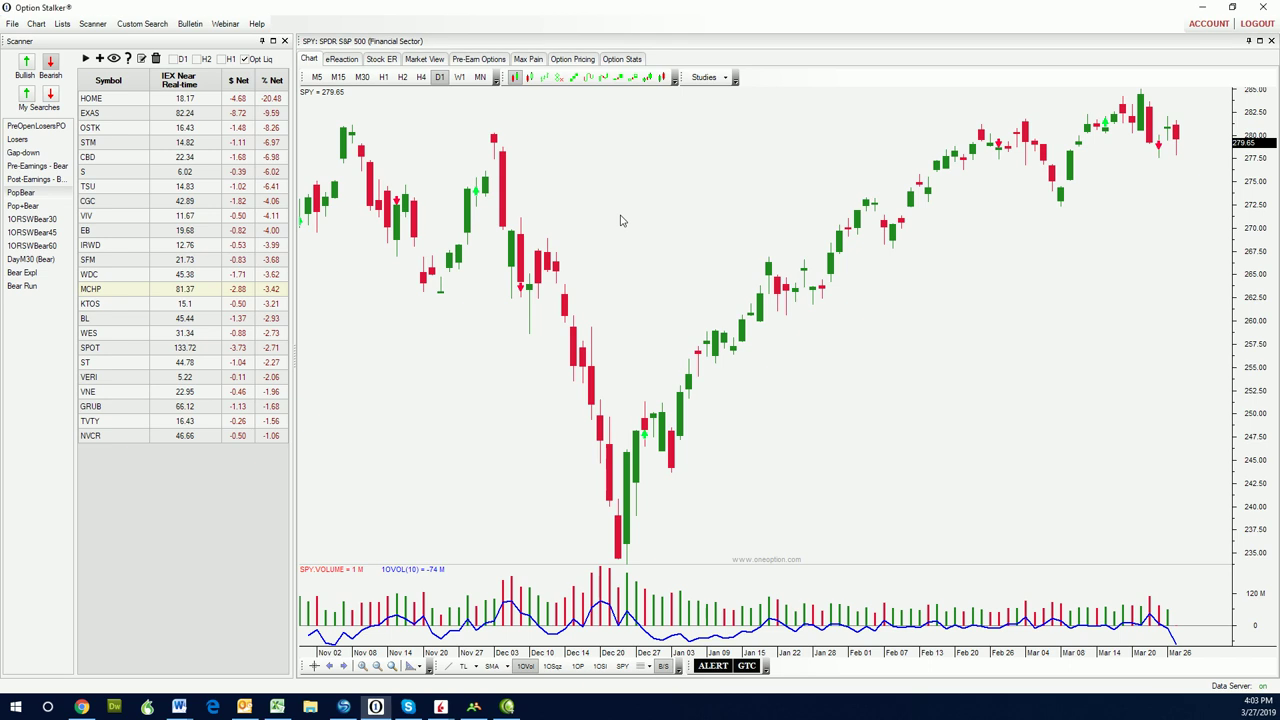
type("STI")
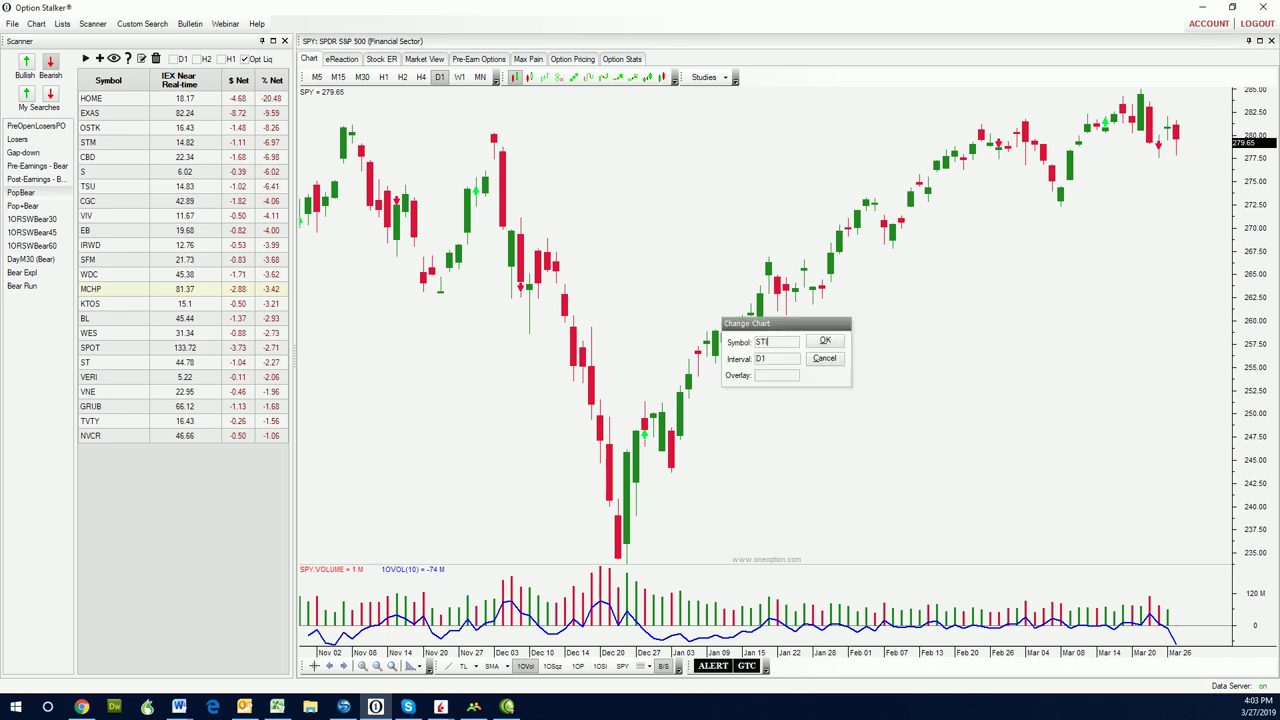
key("Return")
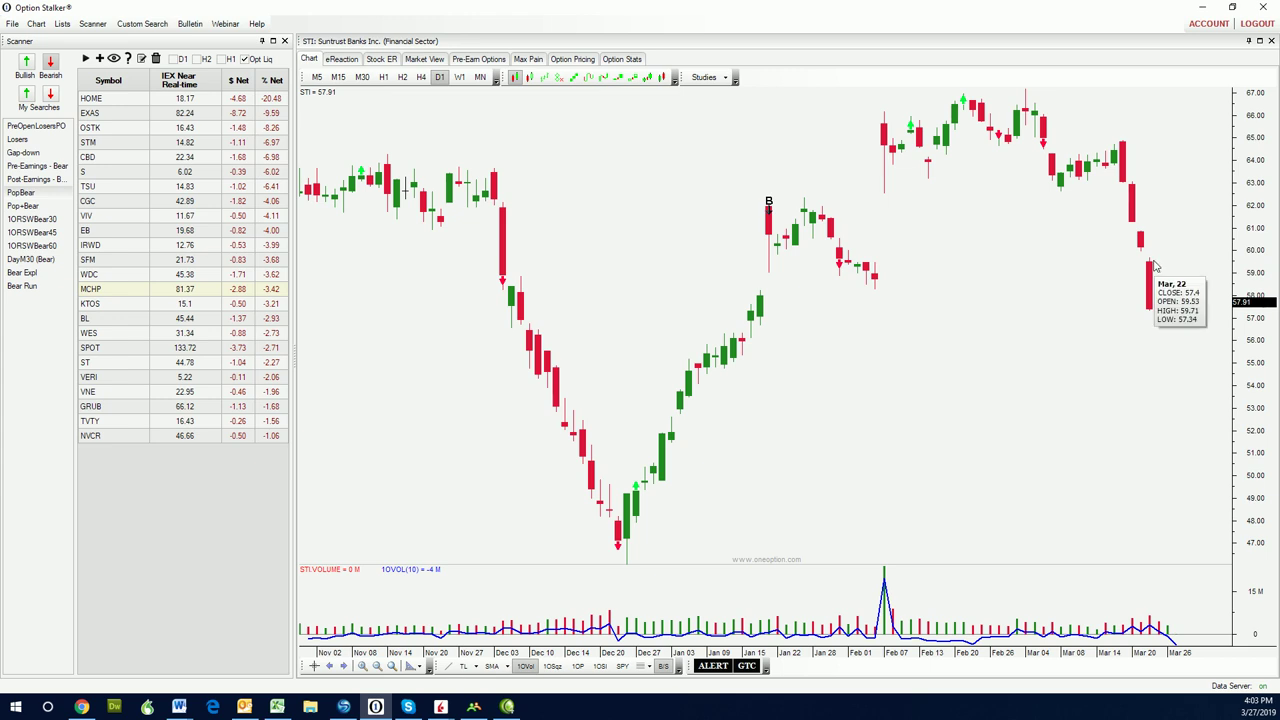
mouse_move(1164, 306)
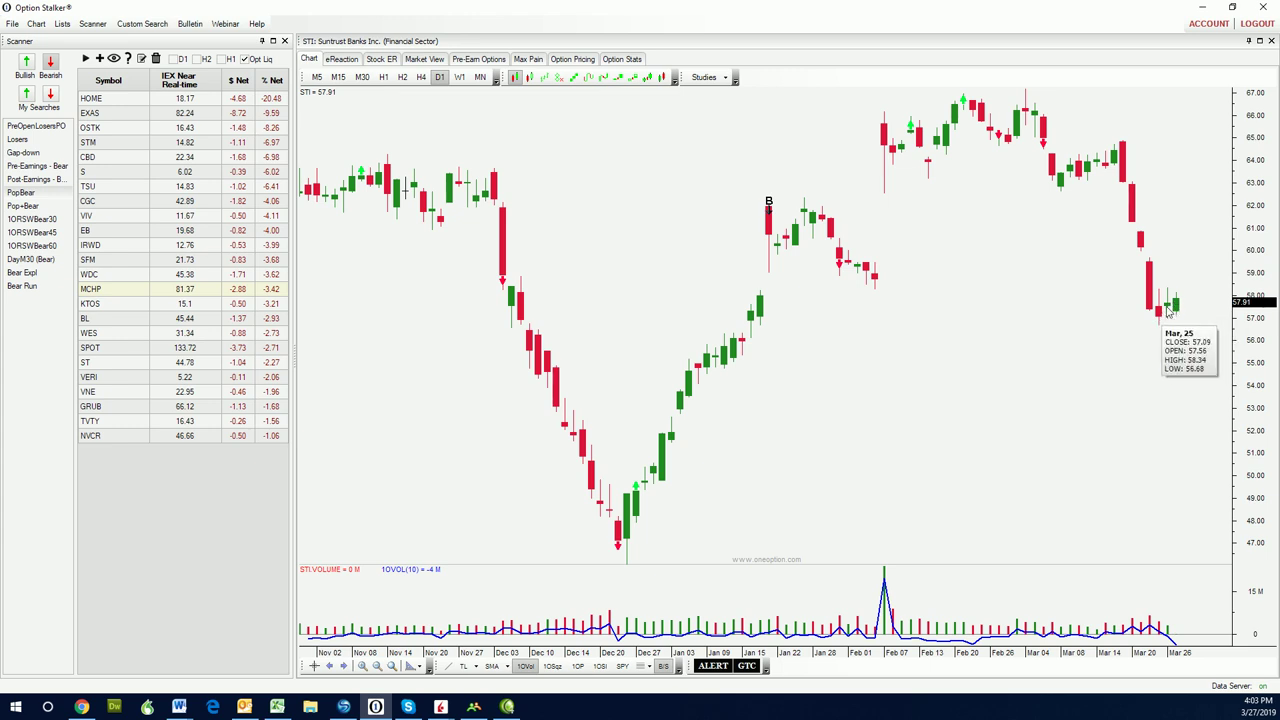
left_click(491, 668)
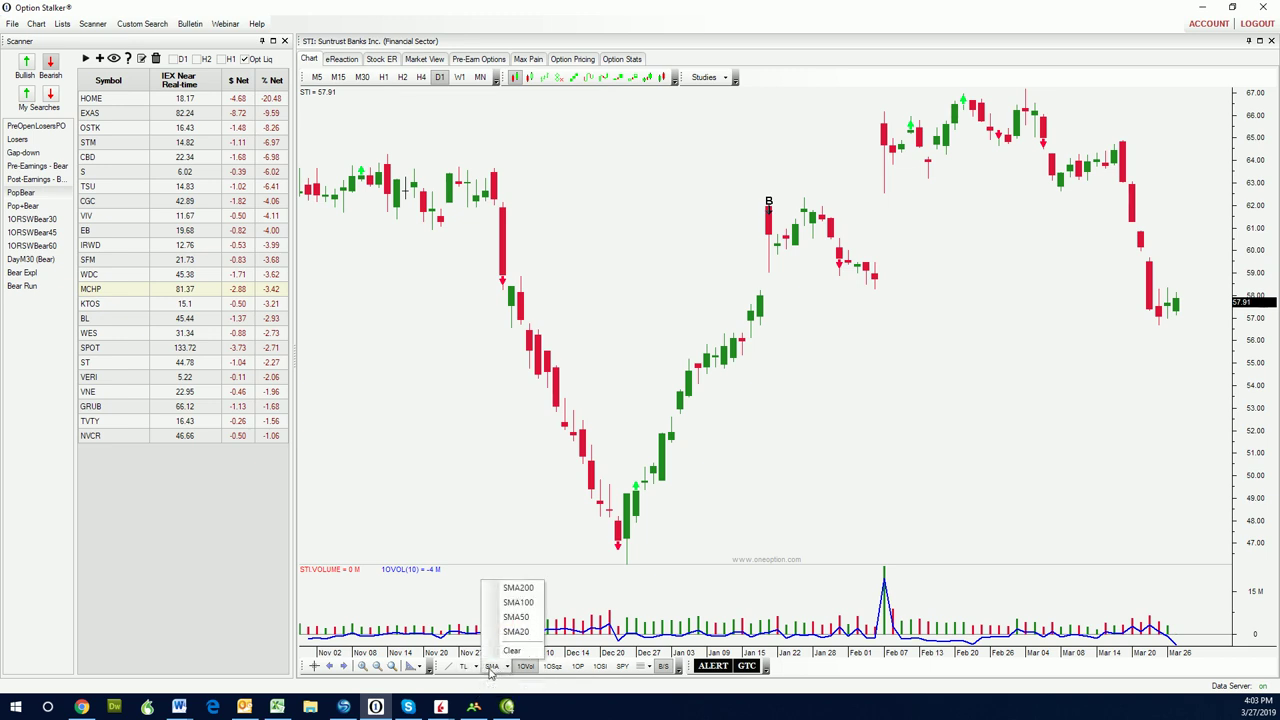
left_click(513, 603)
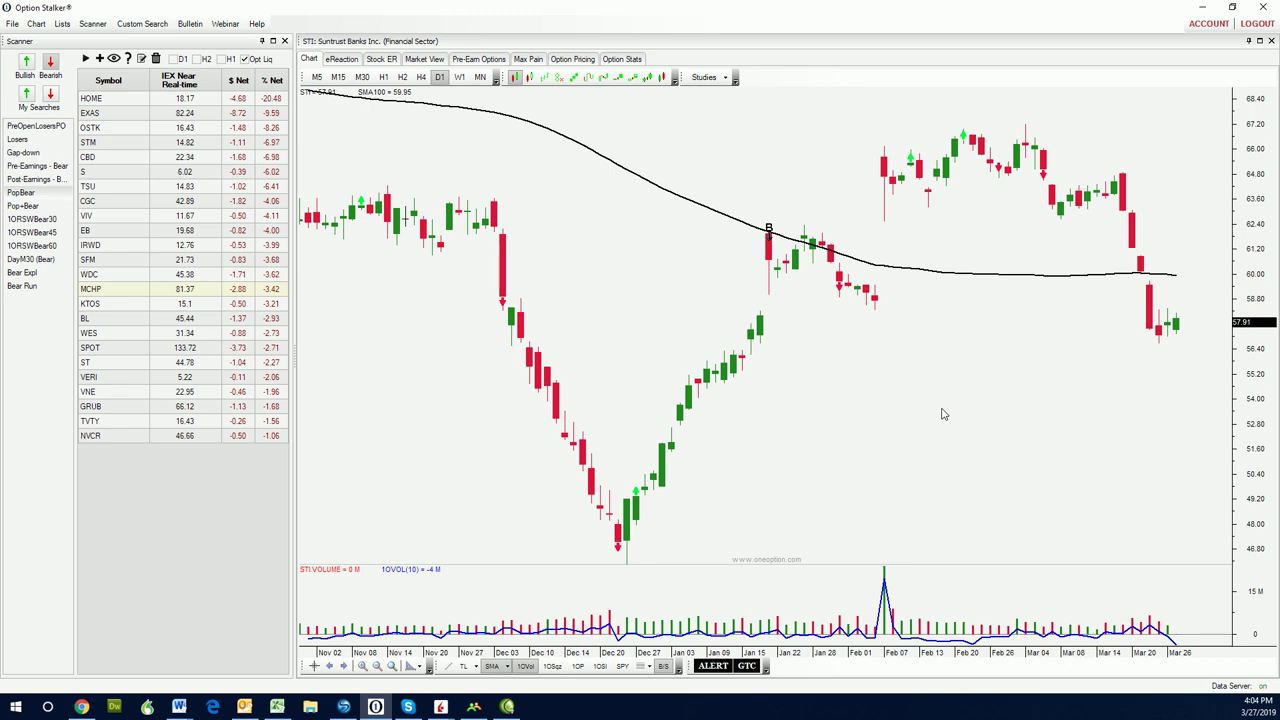
Change the chart to CRON and add the 1OSI study with a period of 10 in orange
type("CRON")
key("Return")
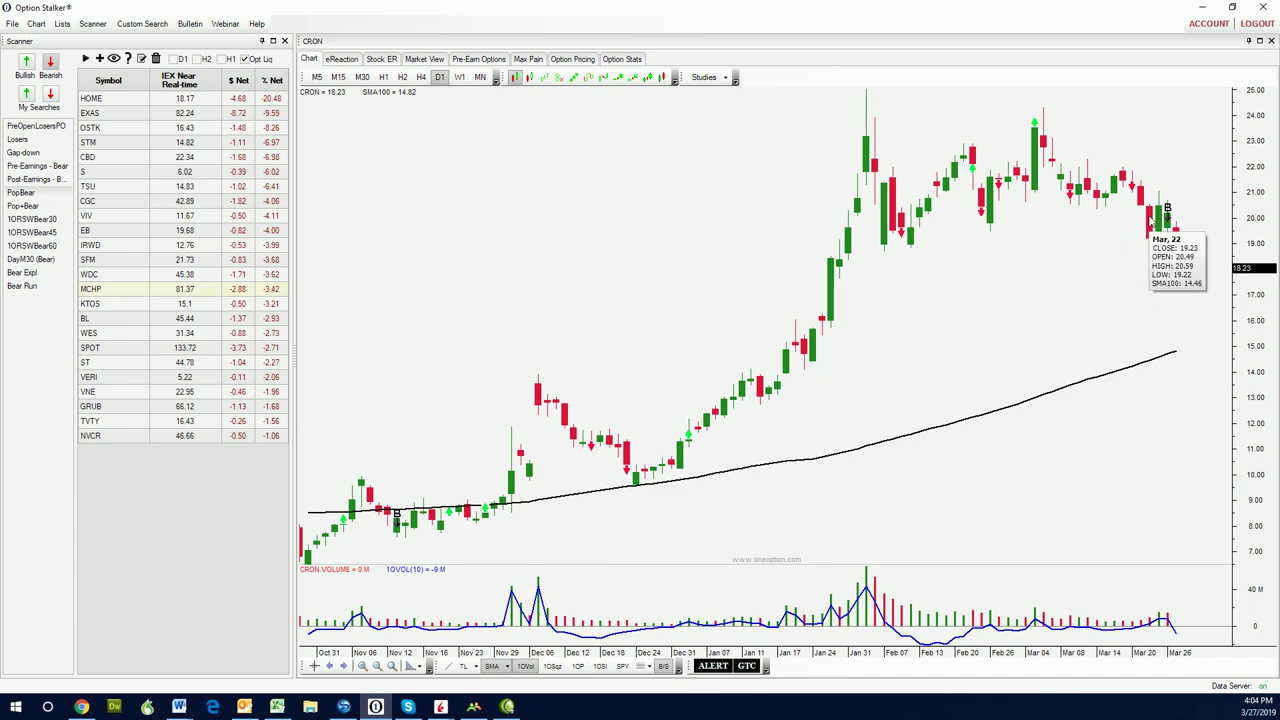
mouse_move(1150, 241)
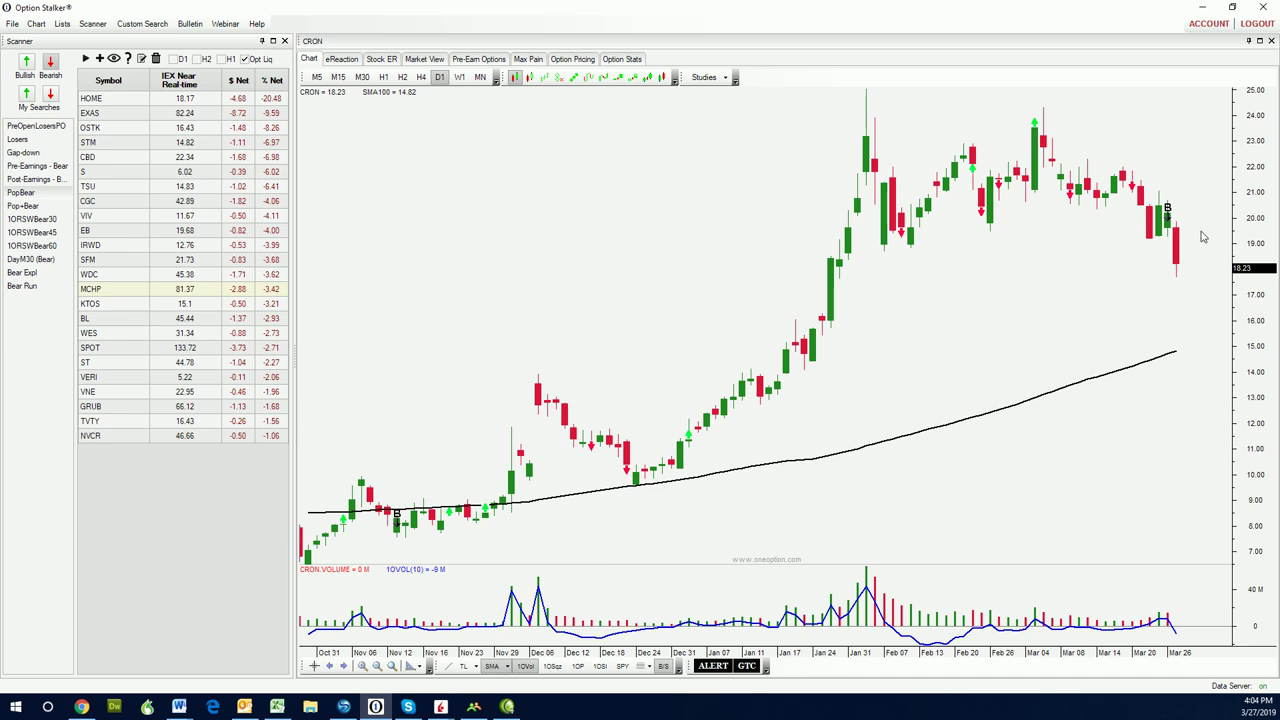
mouse_move(1166, 220)
left_click(597, 667)
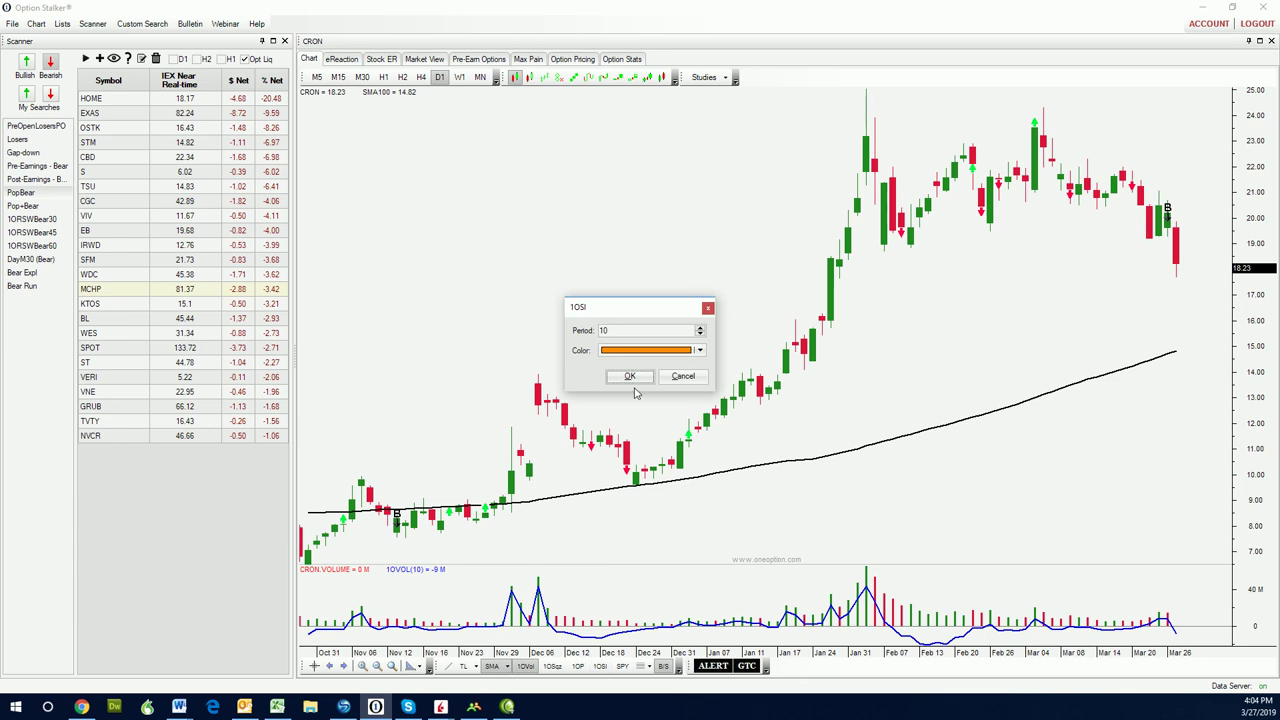
left_click(630, 378)
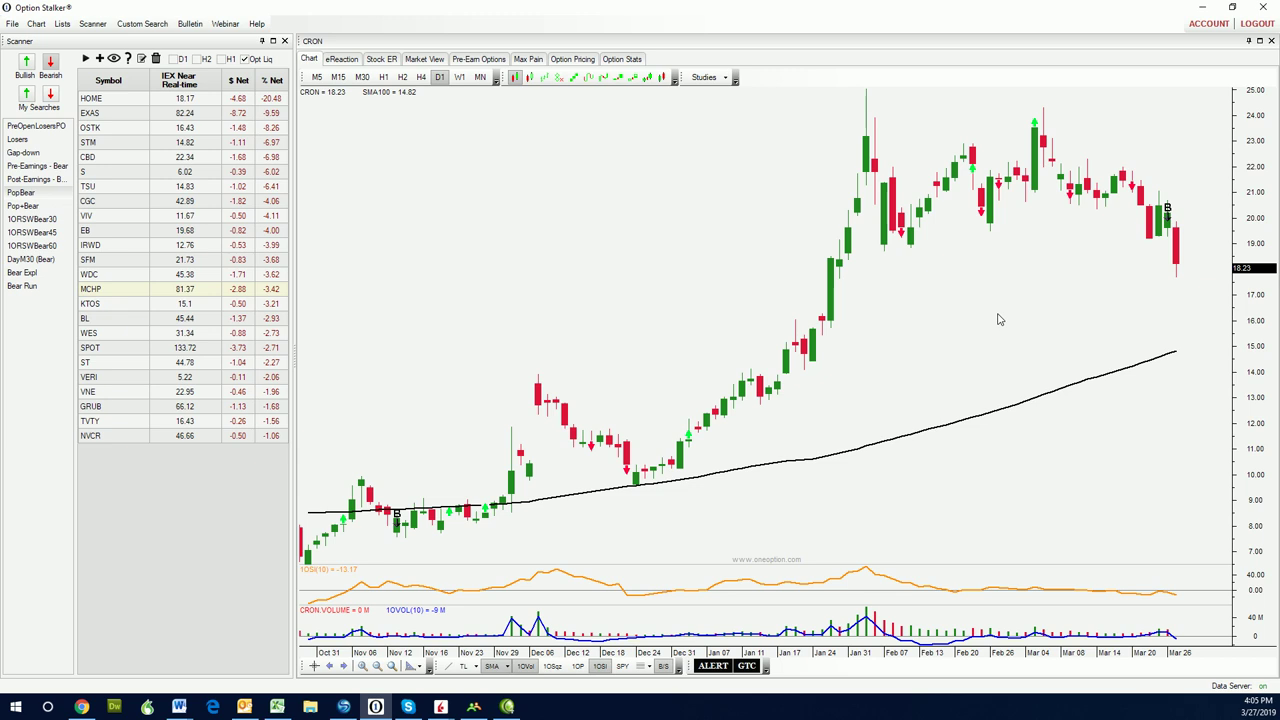
Change the chart to IQ and add the SMA200 moving average alongside the SMA100
type("IQ")
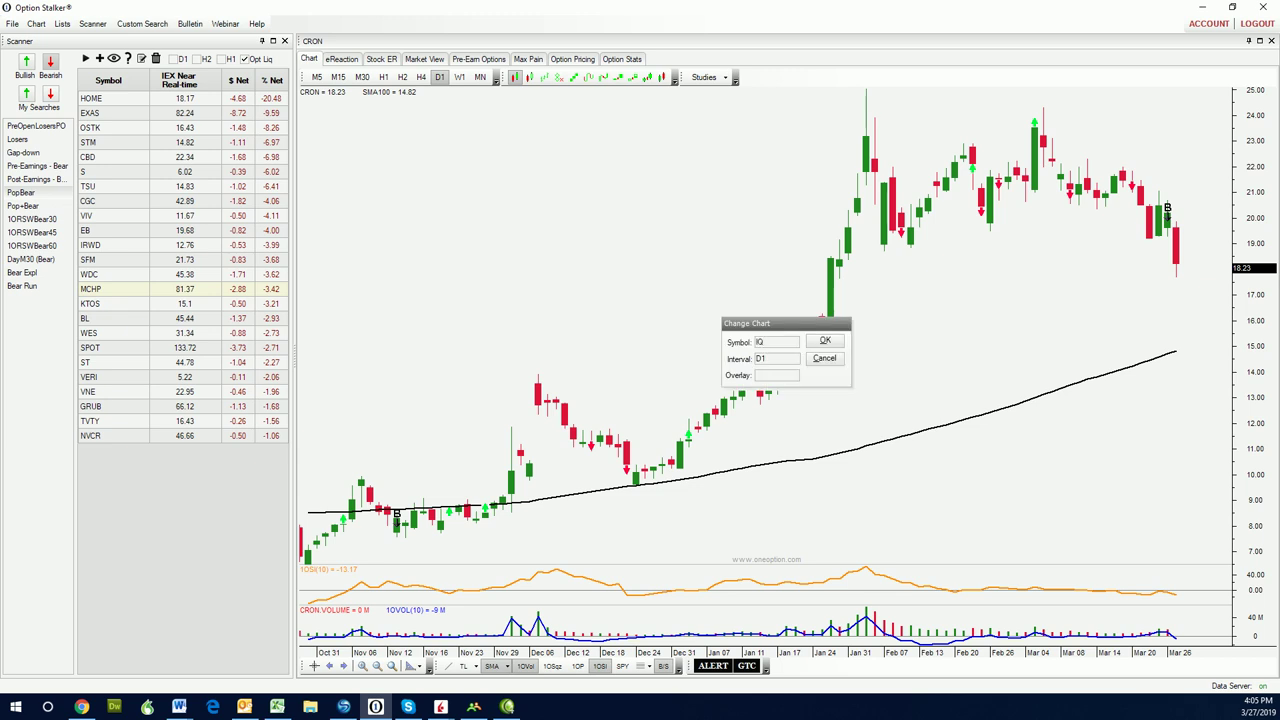
key("Return")
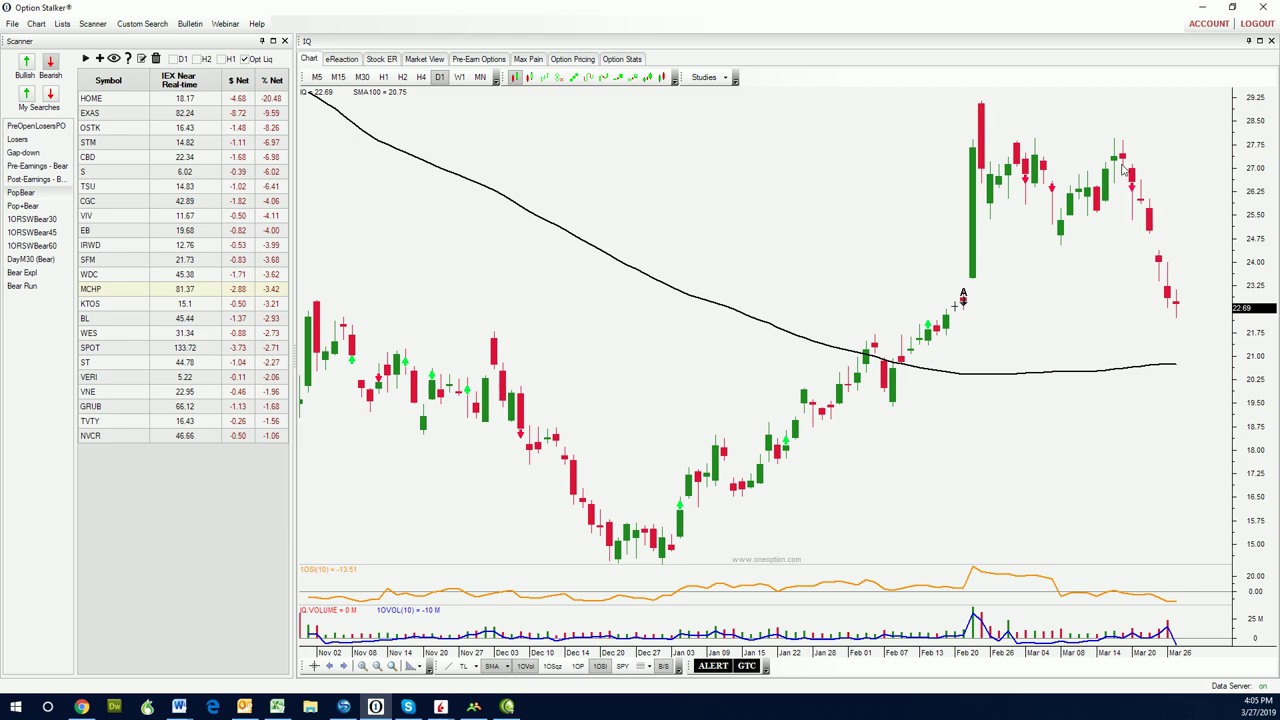
mouse_move(1146, 191)
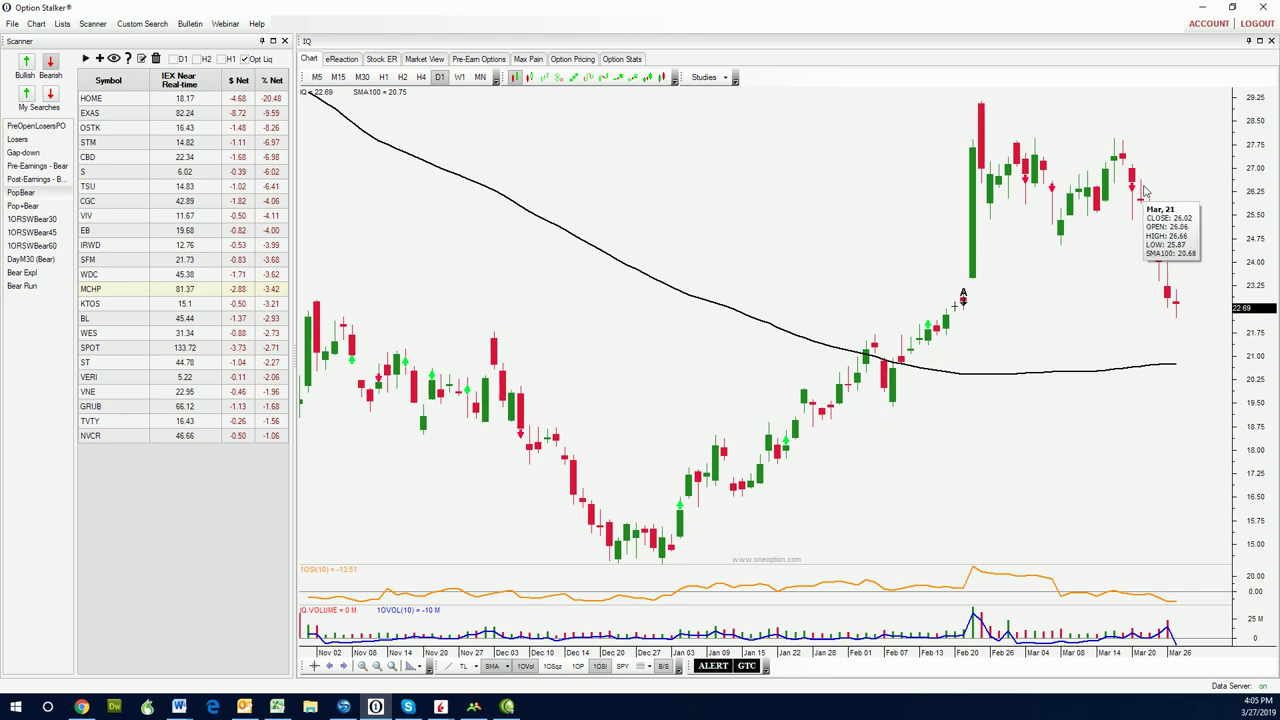
left_click(492, 667)
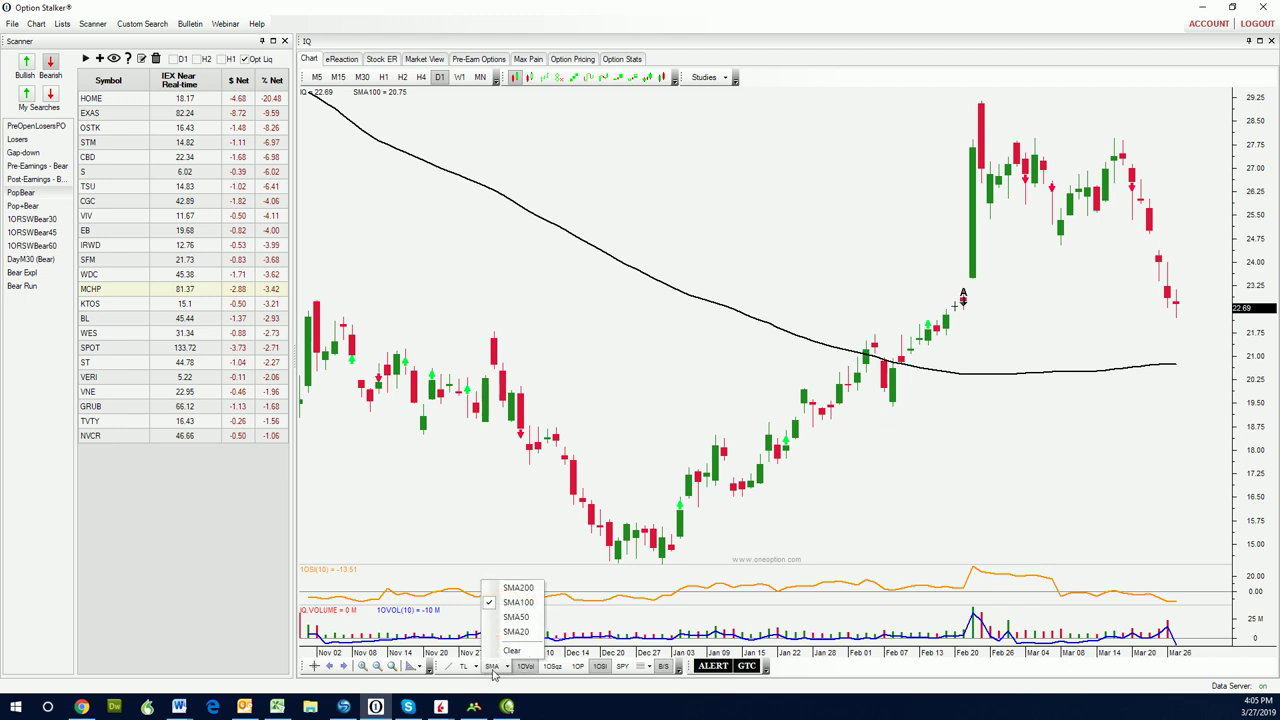
left_click(518, 587)
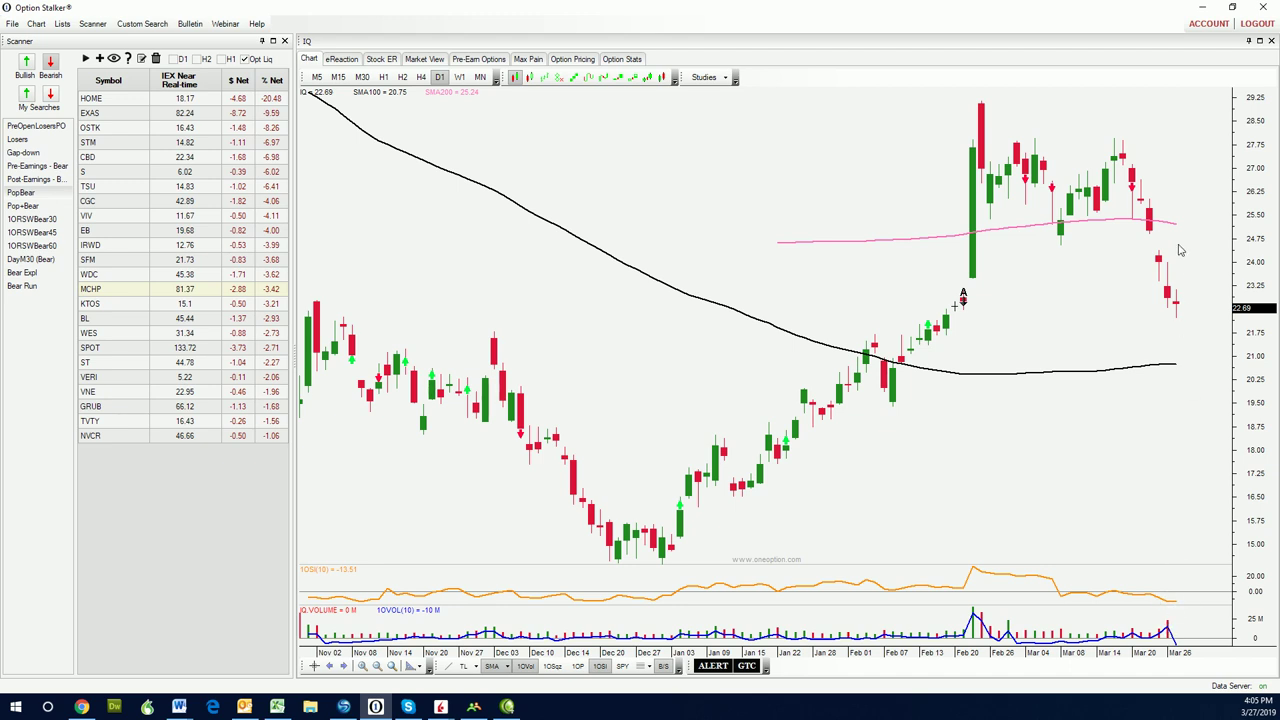
mouse_move(1161, 263)
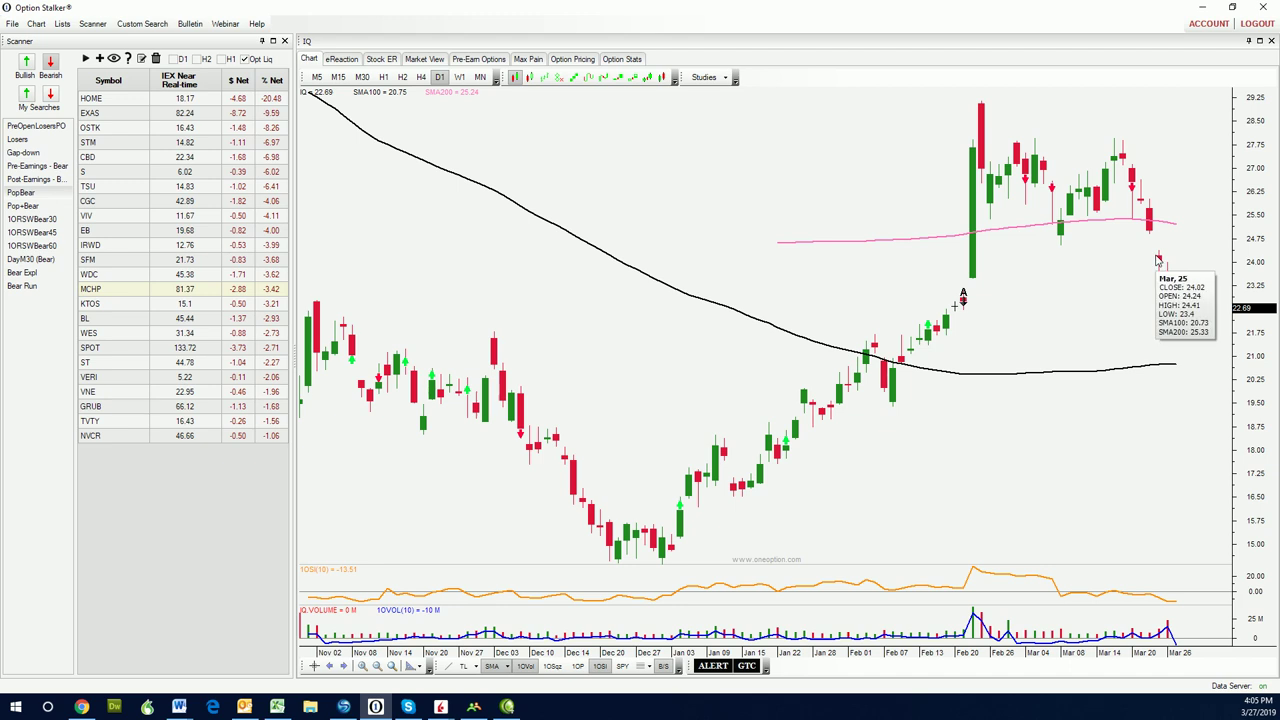
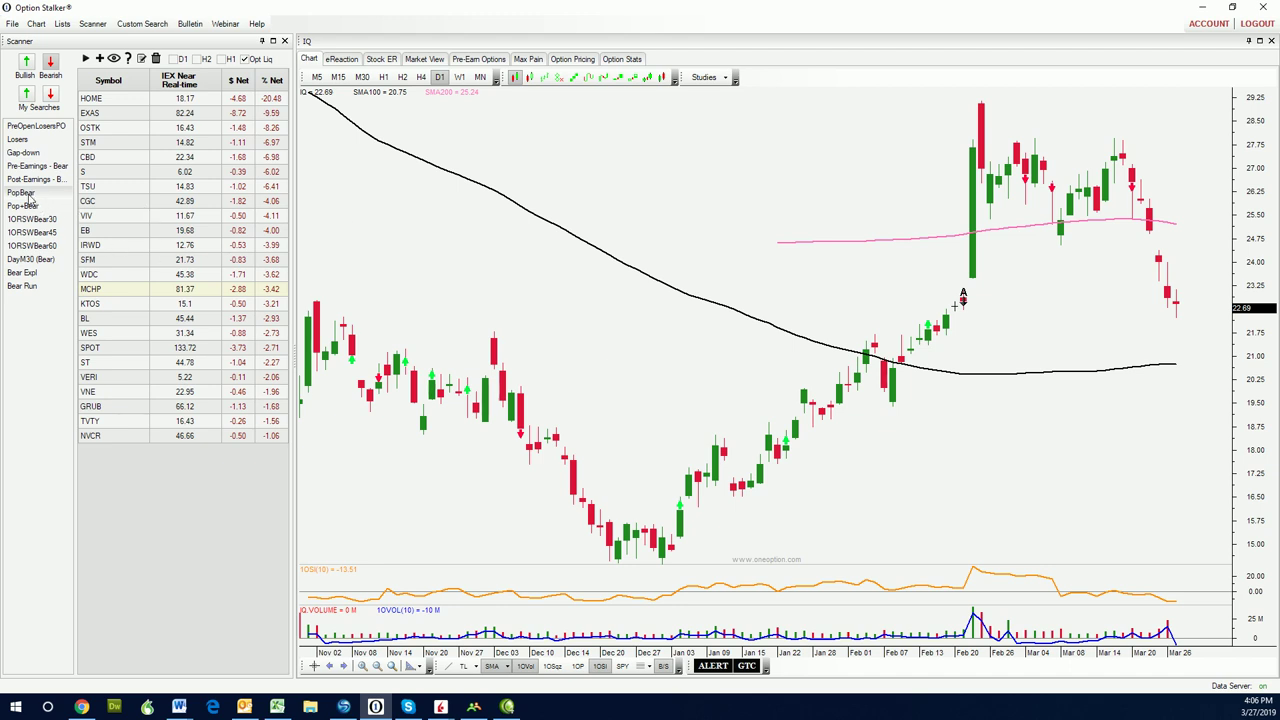
Run the bullish PopBull scan and open the PHM chart from its results
left_click(25, 70)
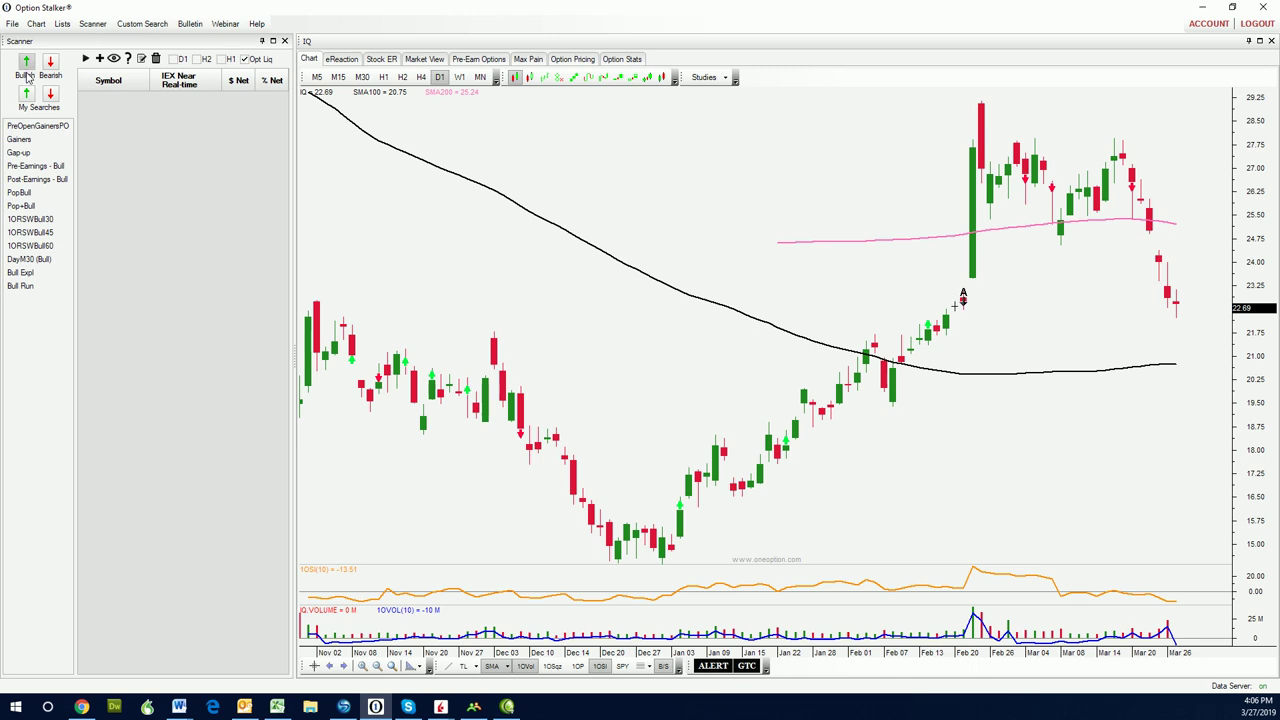
left_click(19, 193)
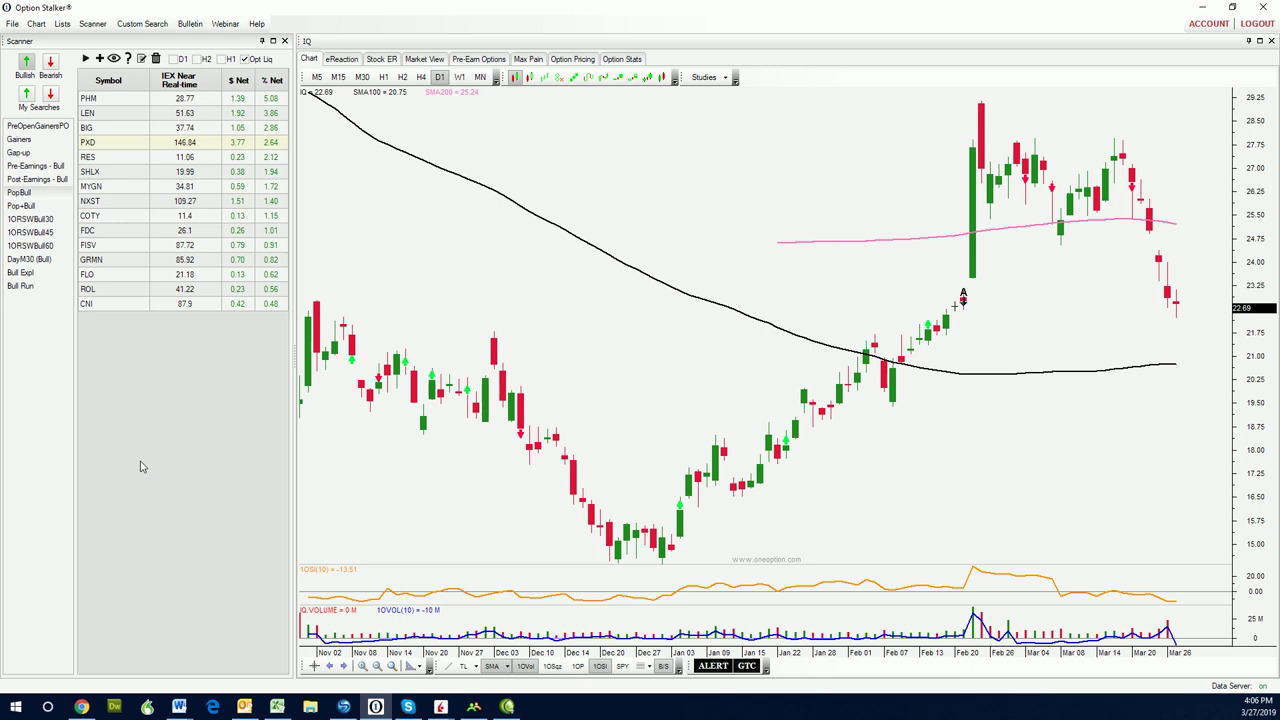
left_click(90, 97)
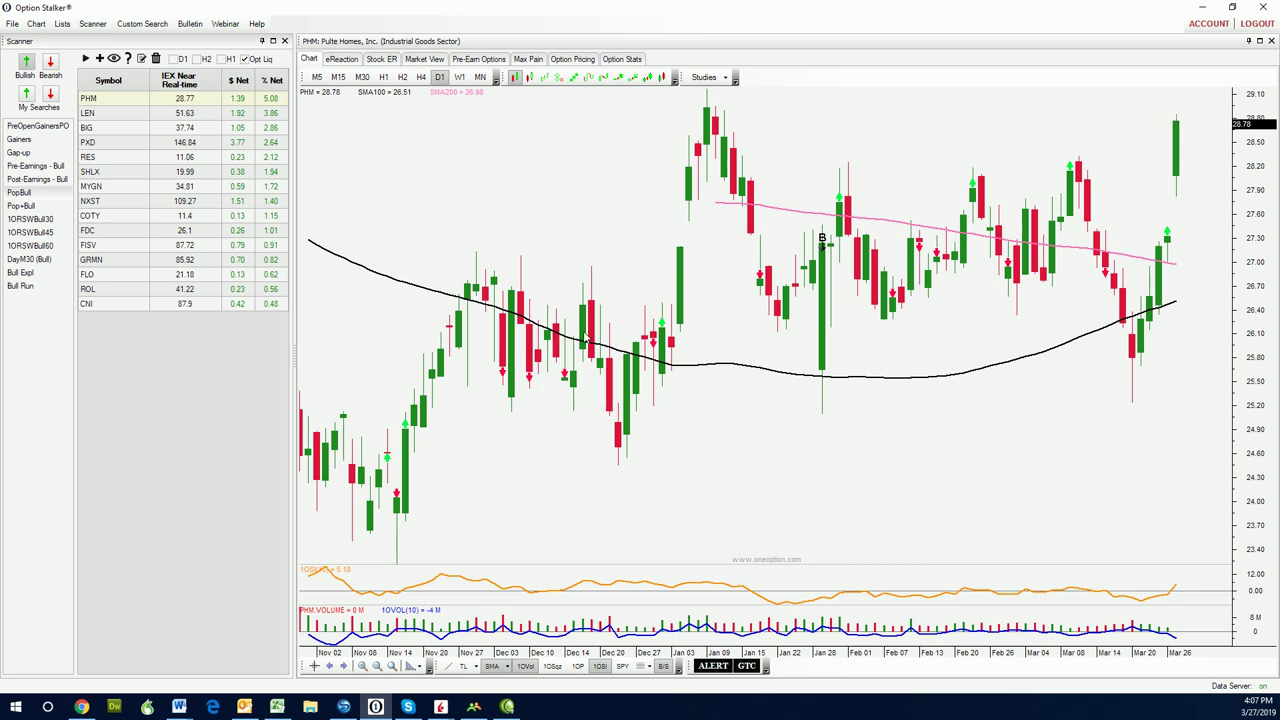
mouse_move(1122, 282)
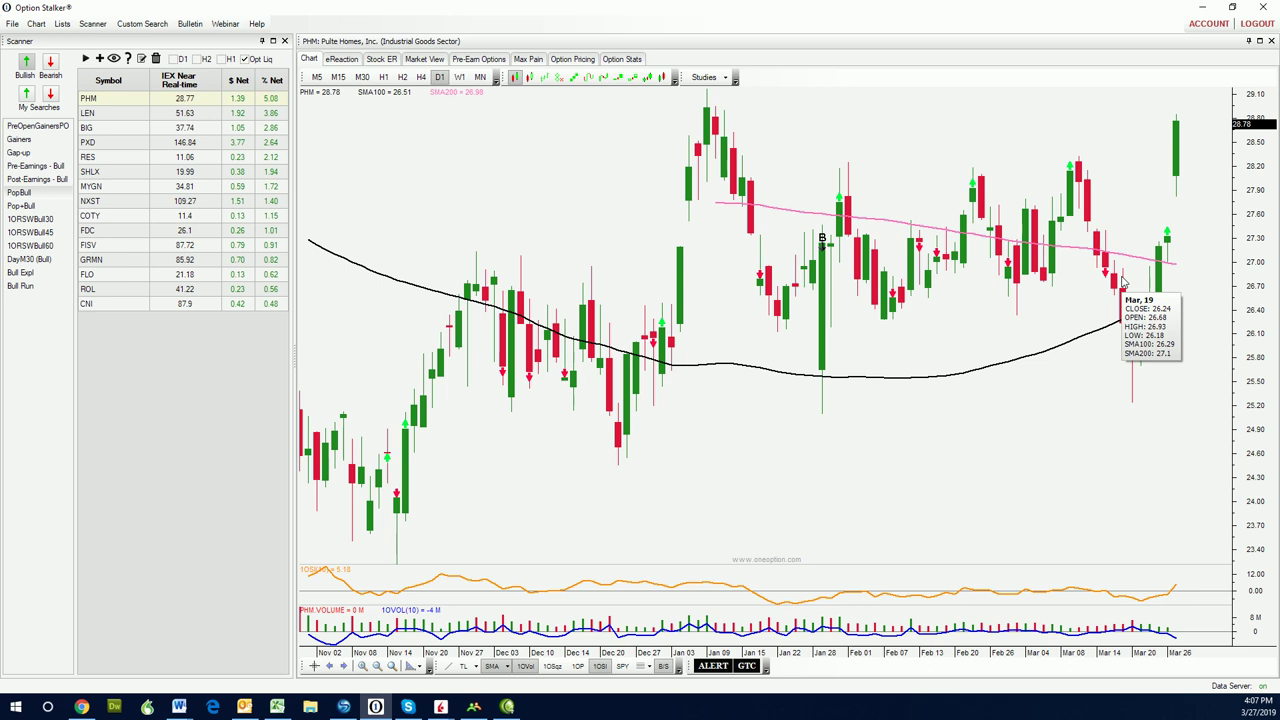
Open the LEN chart from the scan results and inspect its latest candle with the crosshair
left_click(92, 116)
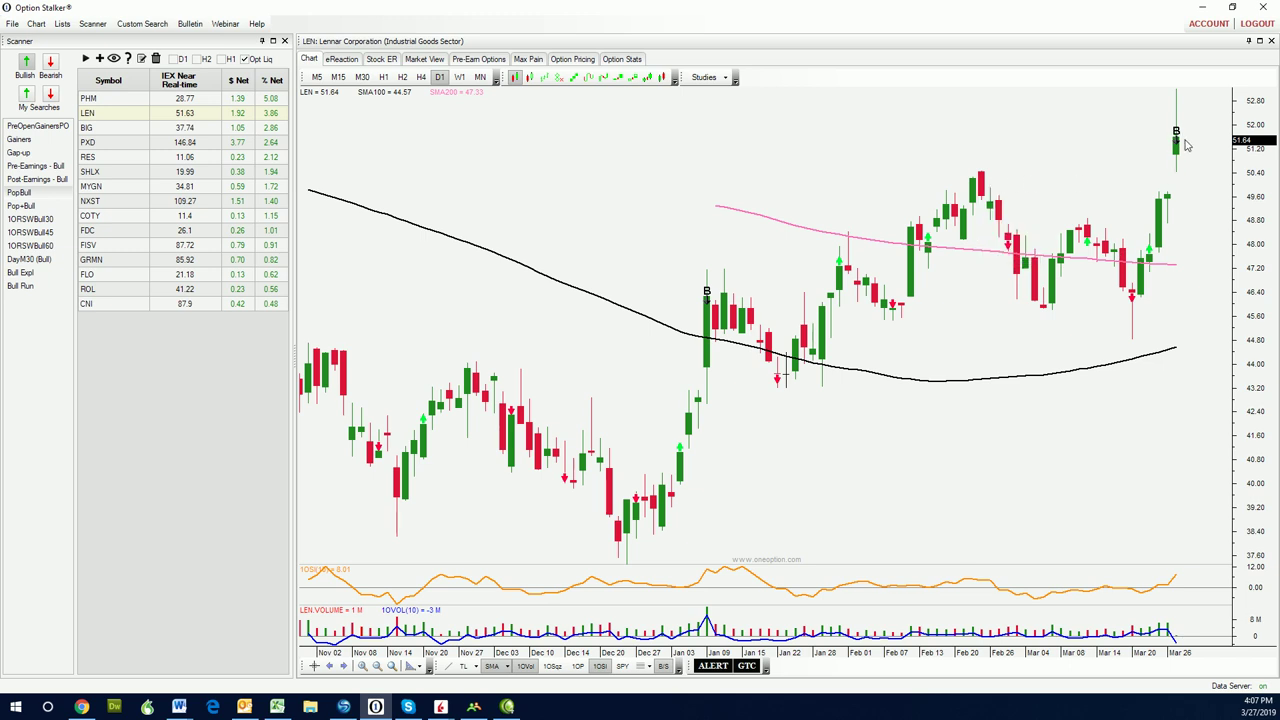
mouse_move(1178, 149)
left_click(314, 666)
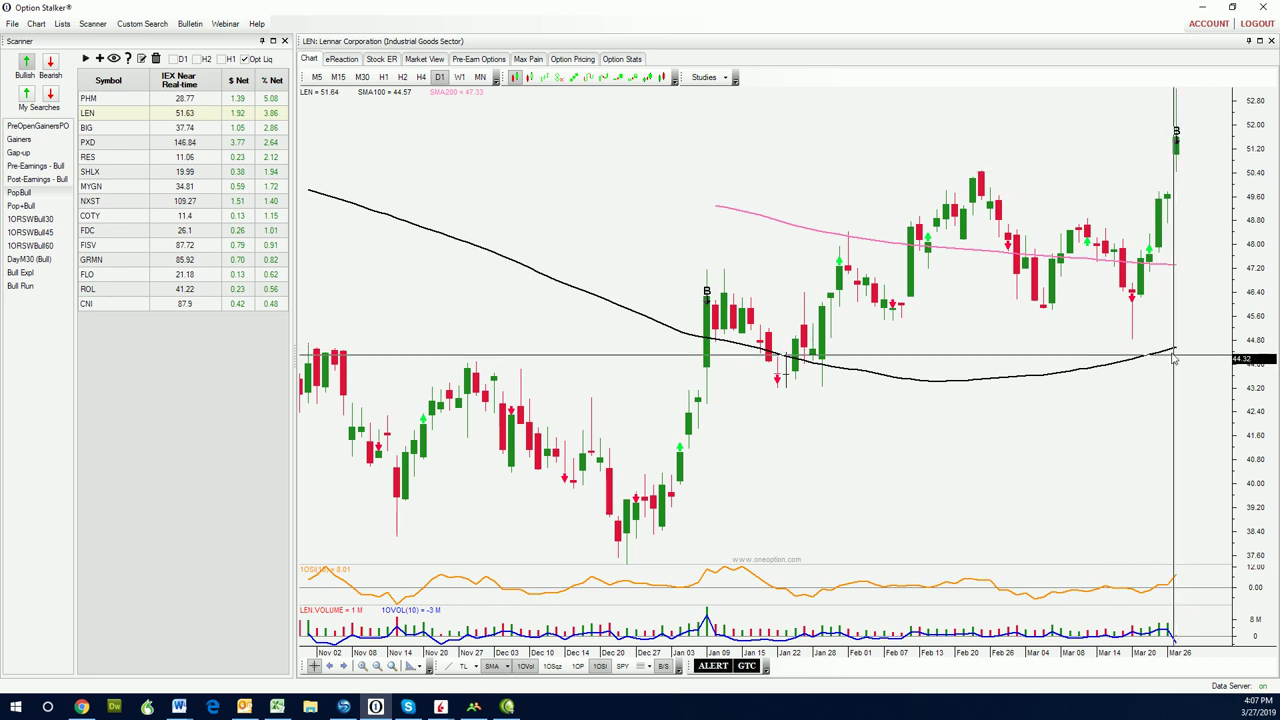
Open the BIG chart, place a horizontal line at about 39.2 near the SMA200, and delete that line
left_click(88, 128)
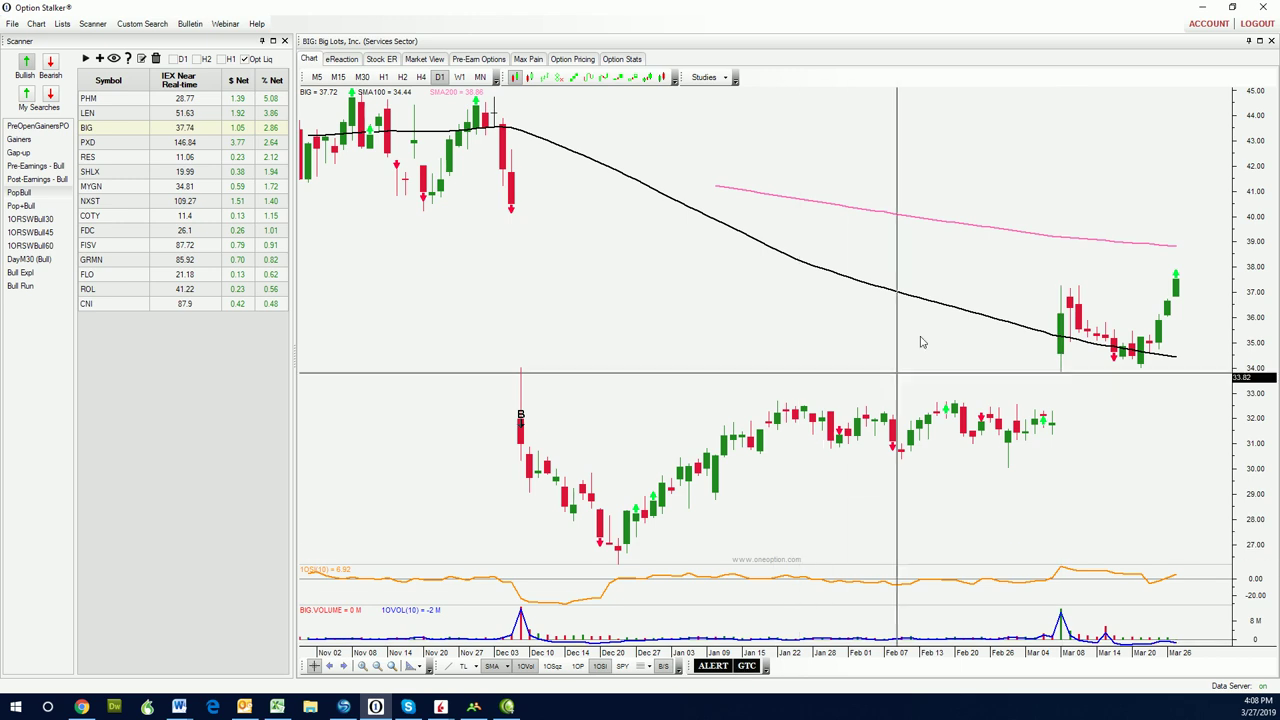
left_click(1002, 243)
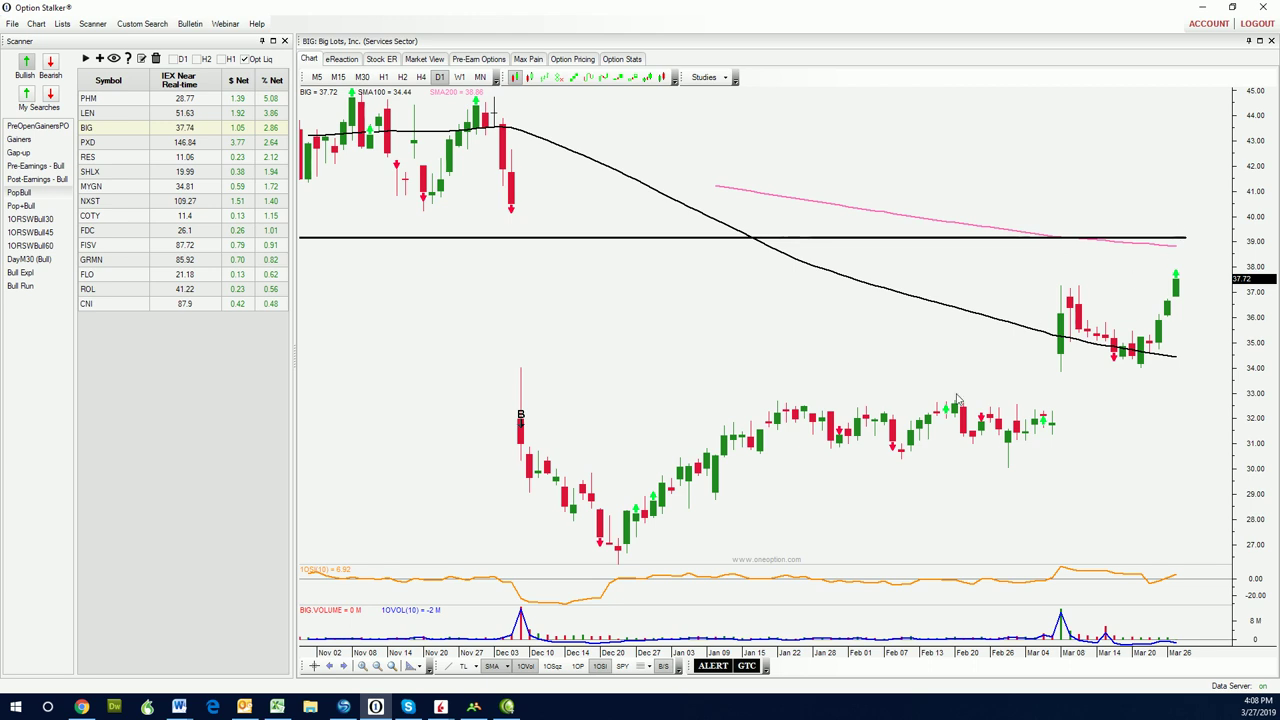
right_click(672, 243)
left_click(705, 264)
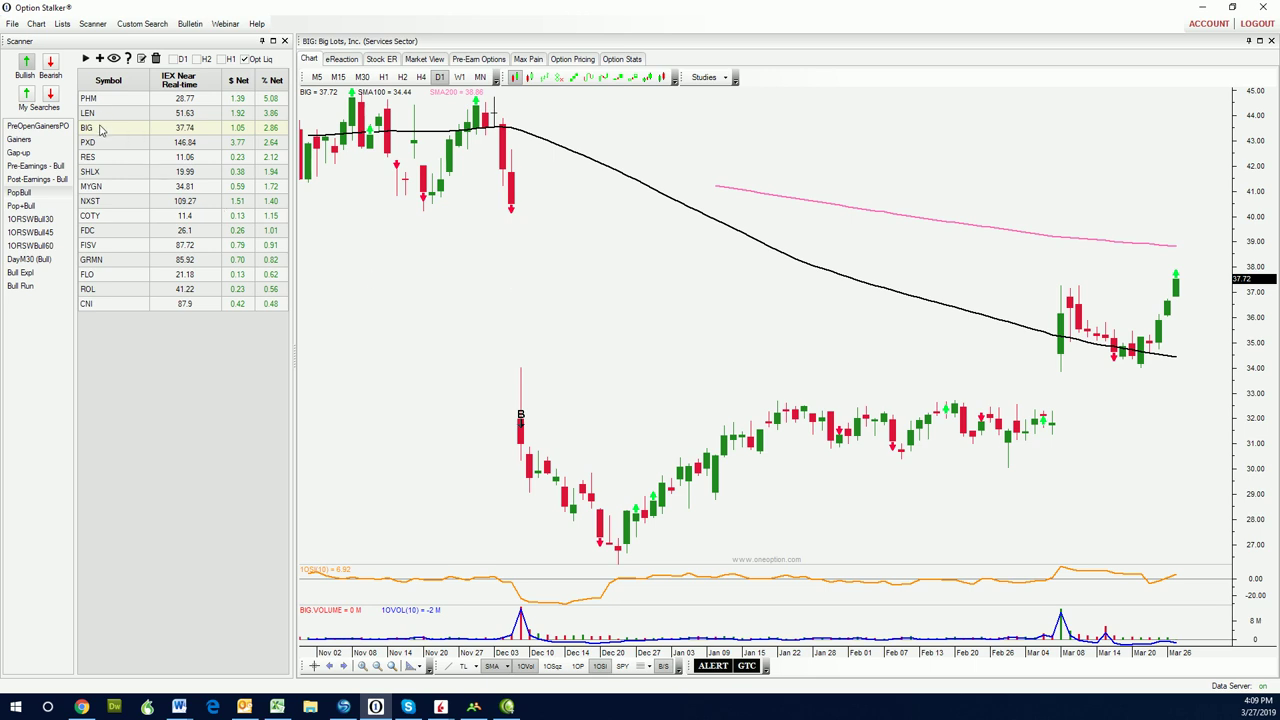
Review the PXD, RES, SHLX and MYGN charts from the PopBull results for price action around their moving averages
left_click(101, 145)
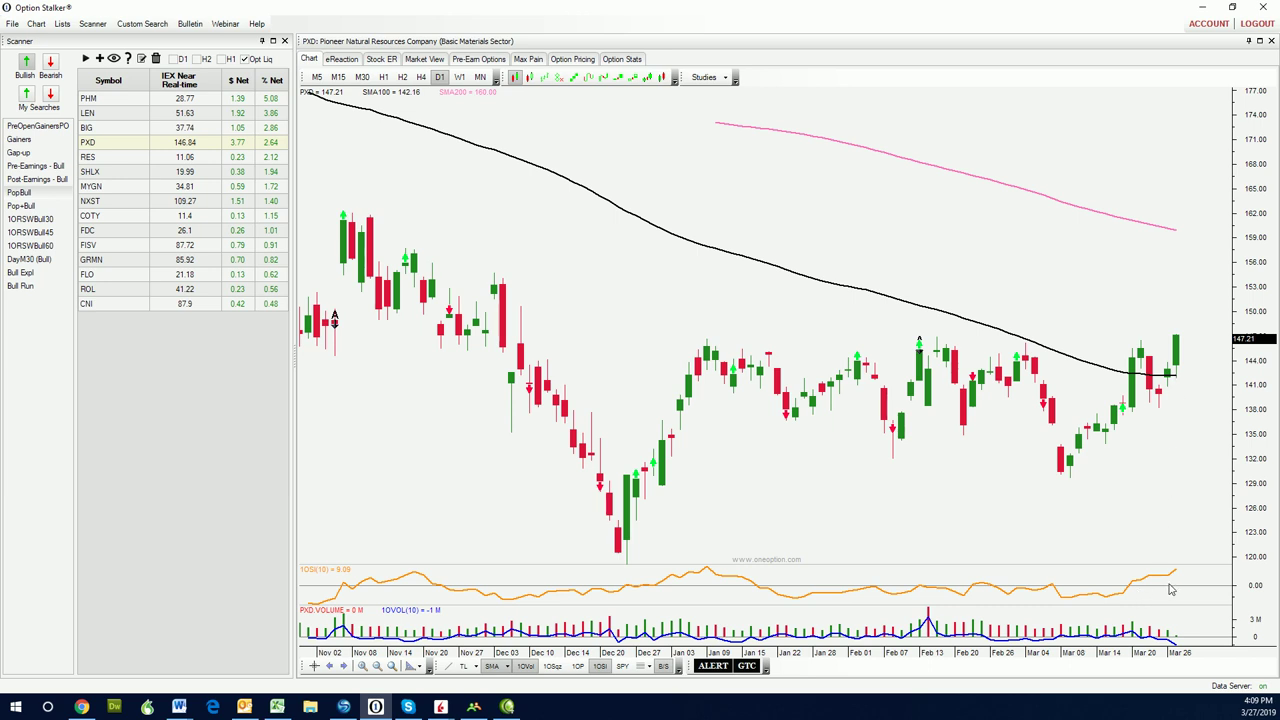
left_click(89, 160)
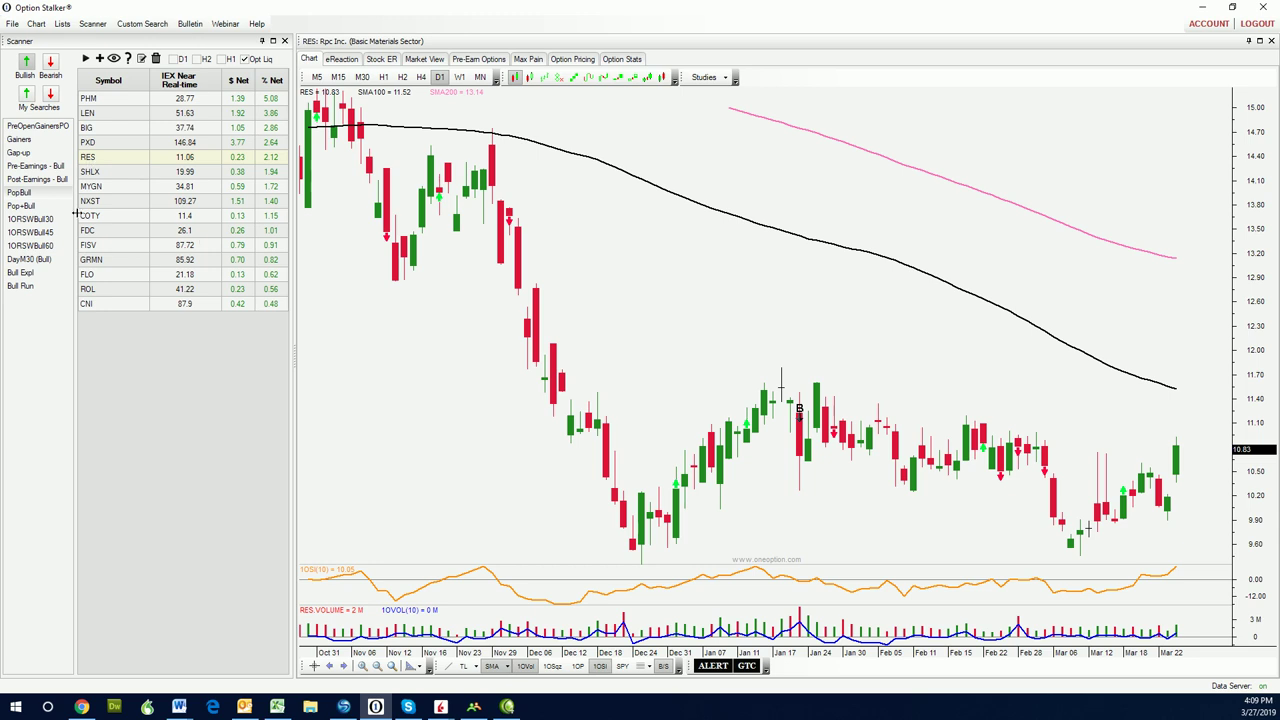
left_click(101, 175)
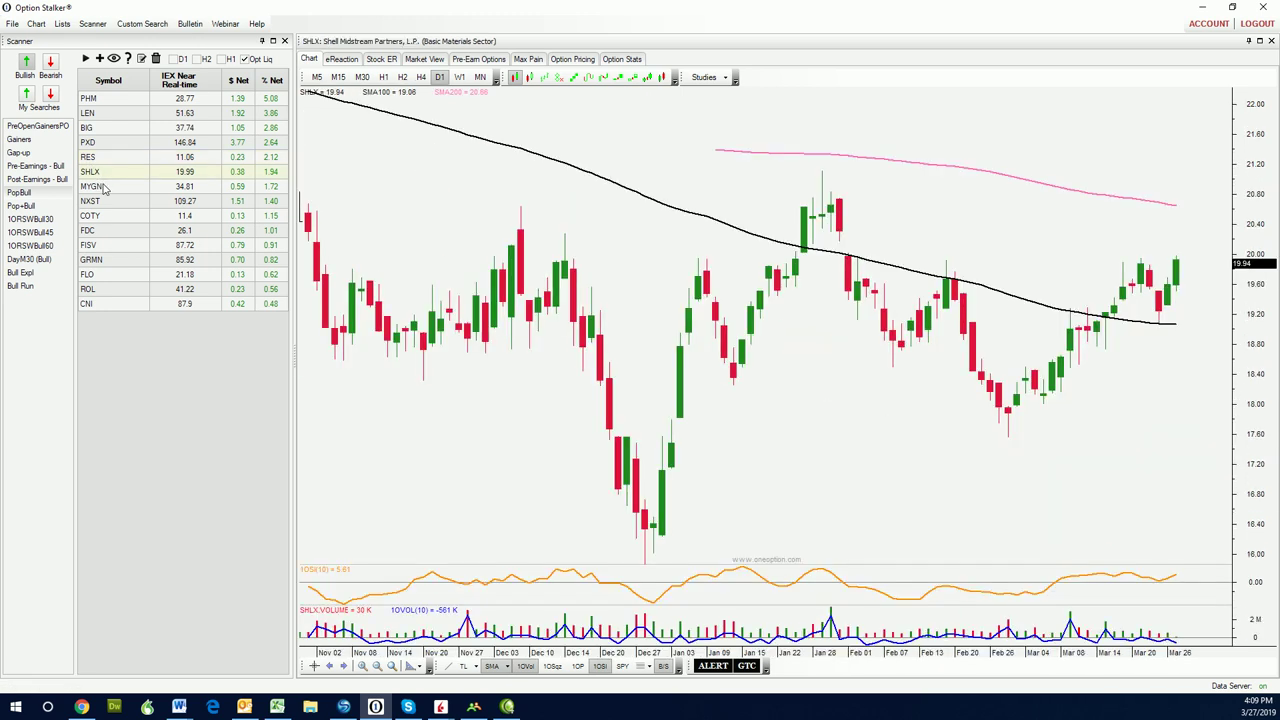
left_click(104, 187)
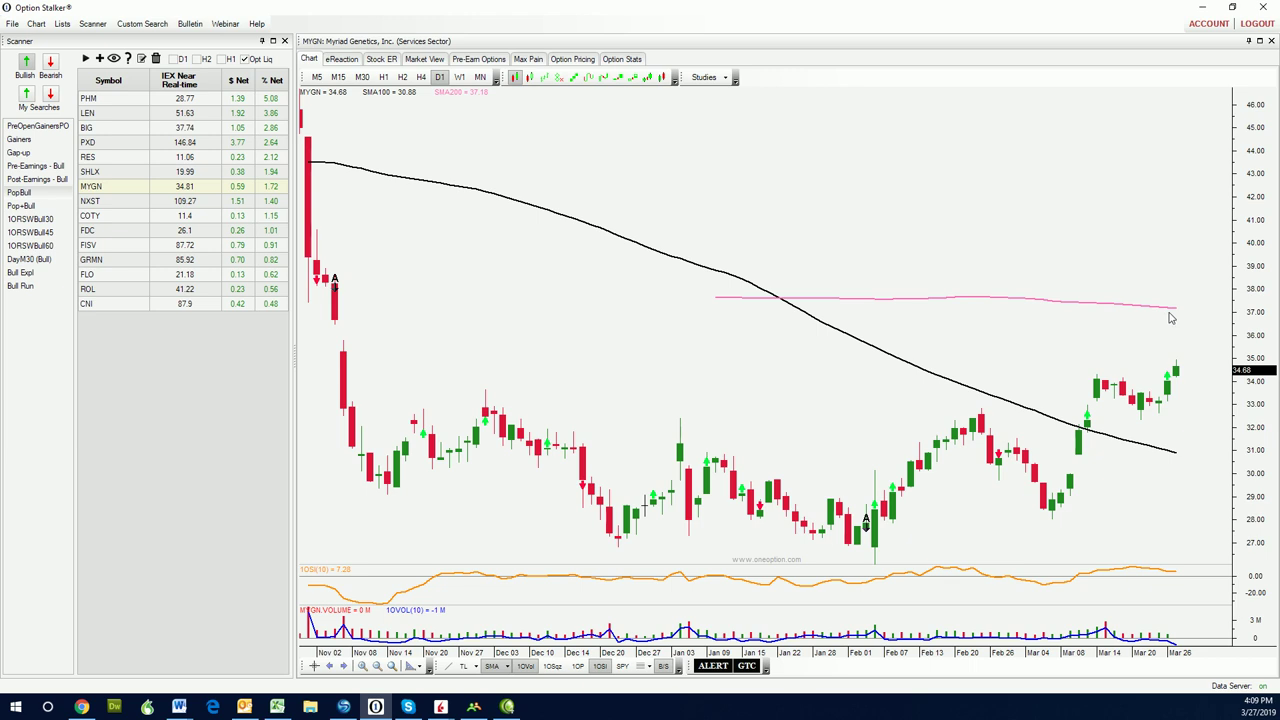
Review the NXST, COTY, FDC and FISV charts from the PopBull scan results
left_click(96, 202)
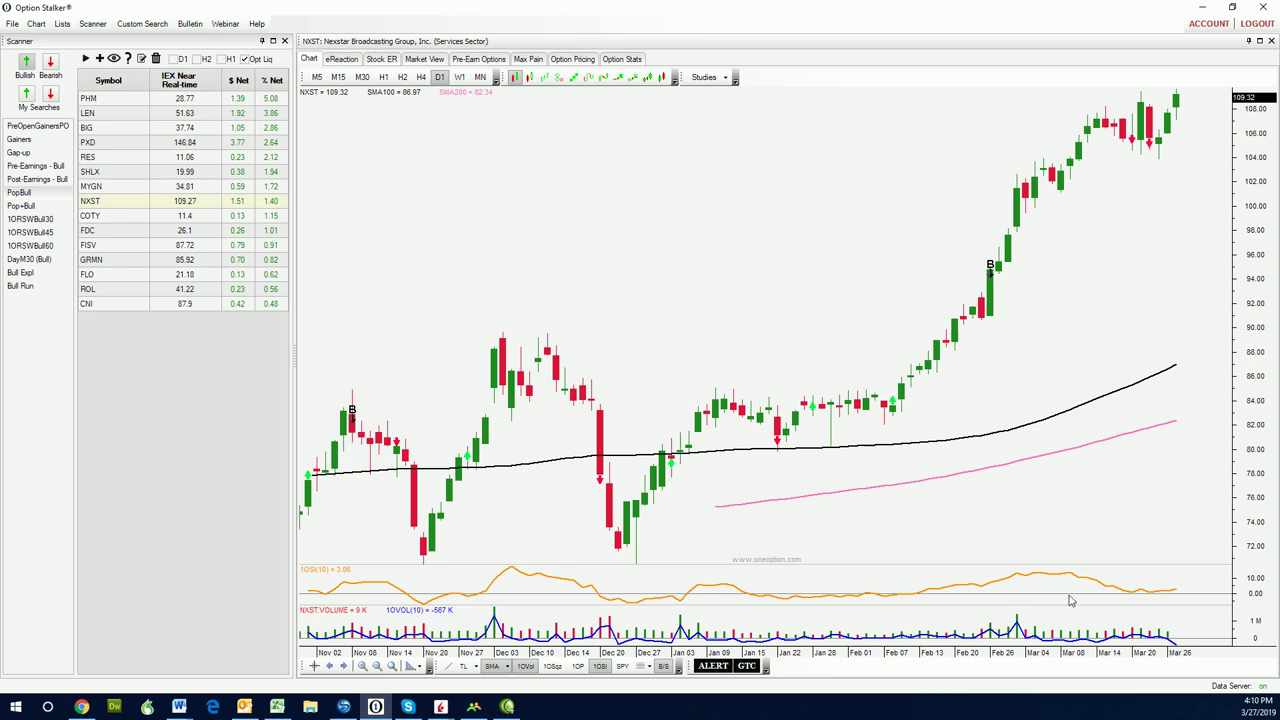
left_click(89, 222)
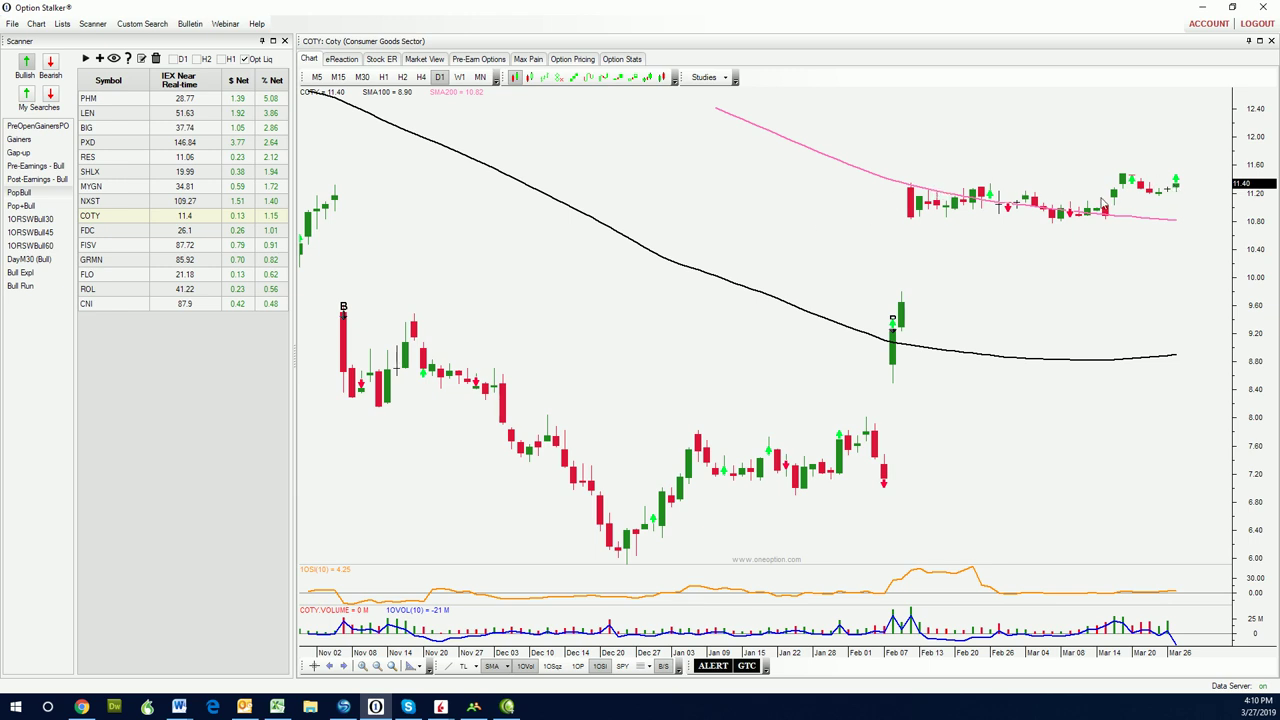
left_click(89, 230)
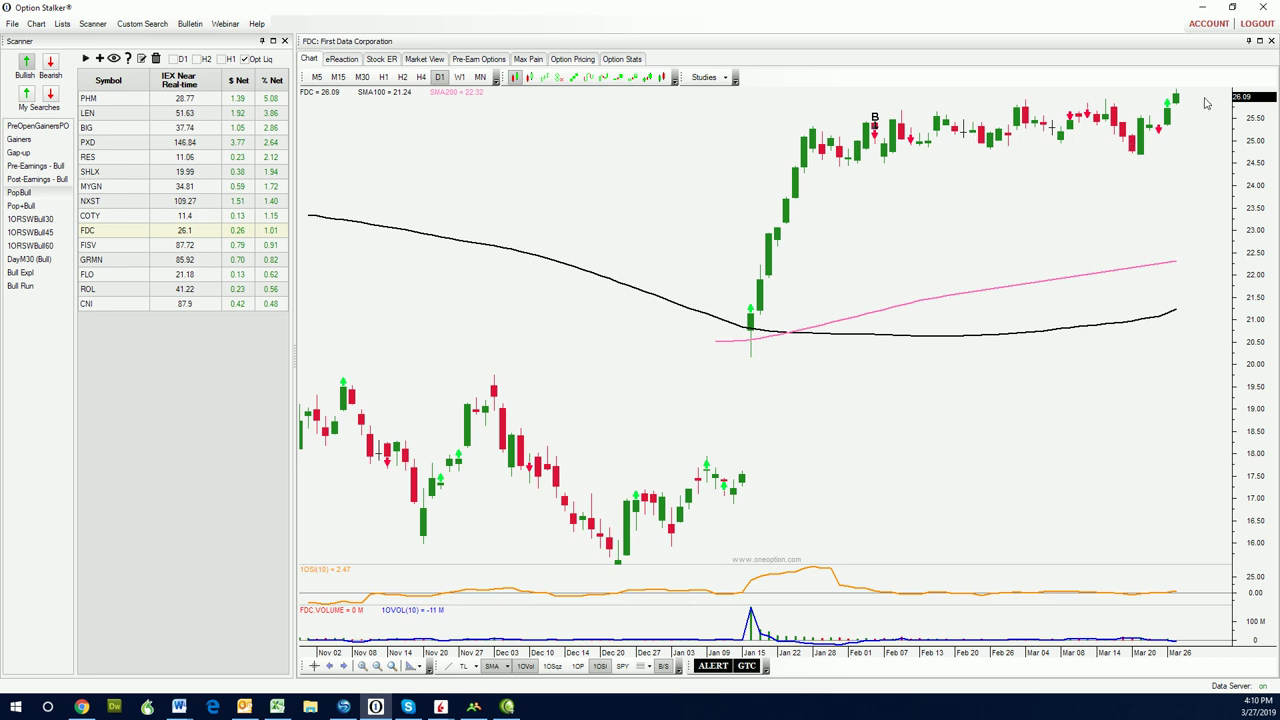
left_click(123, 245)
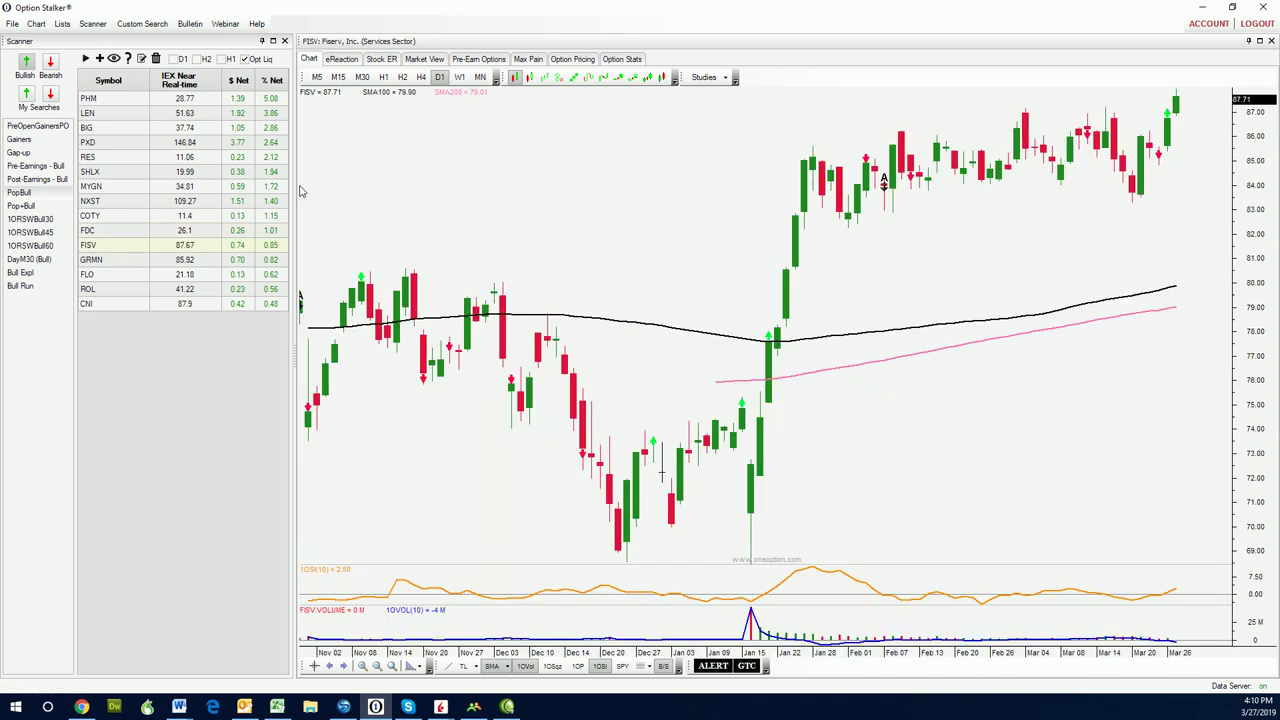
Examine GRMN's daily chart over a longer history and at normal zoom, and review the FLO and CNI charts
left_click(100, 262)
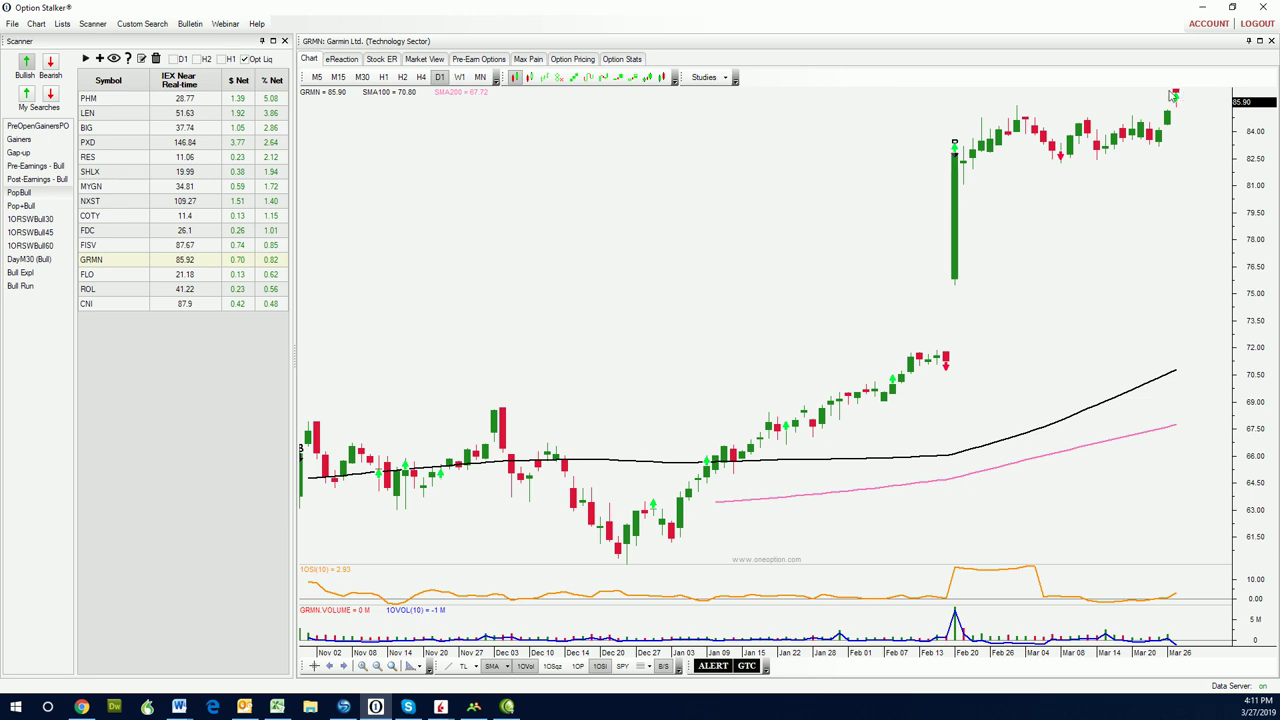
left_click(376, 667)
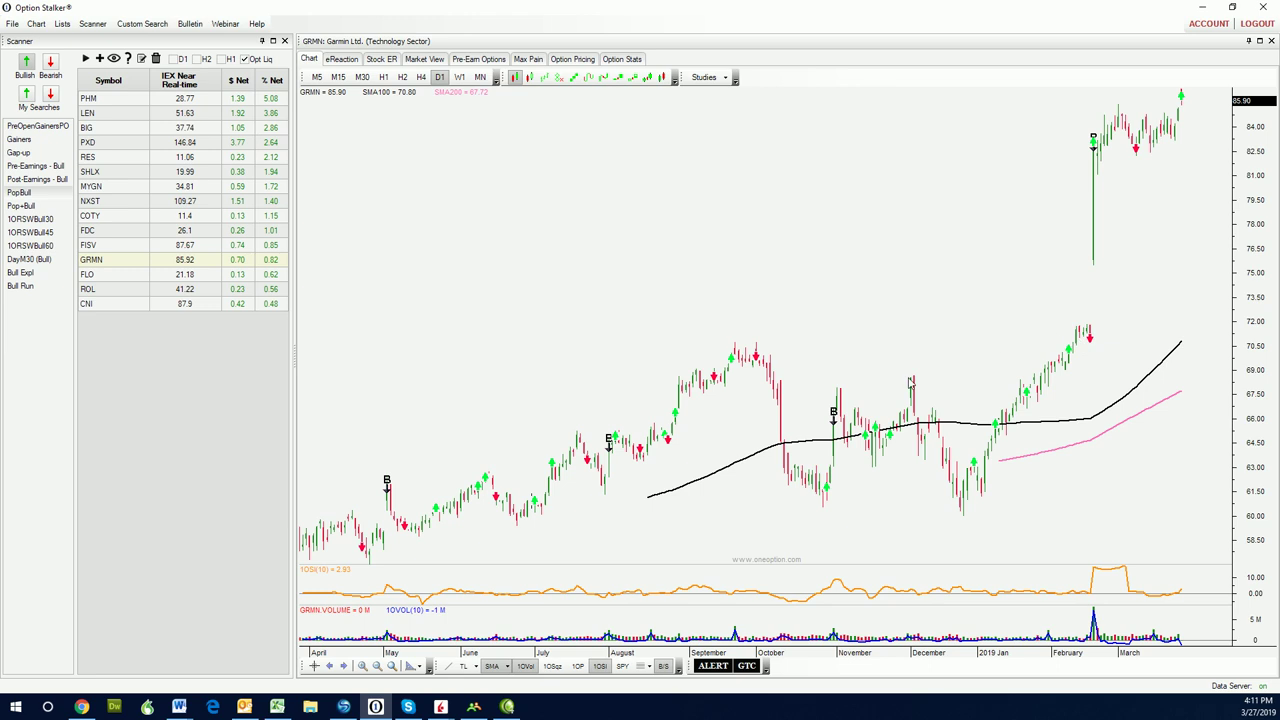
left_click(391, 667)
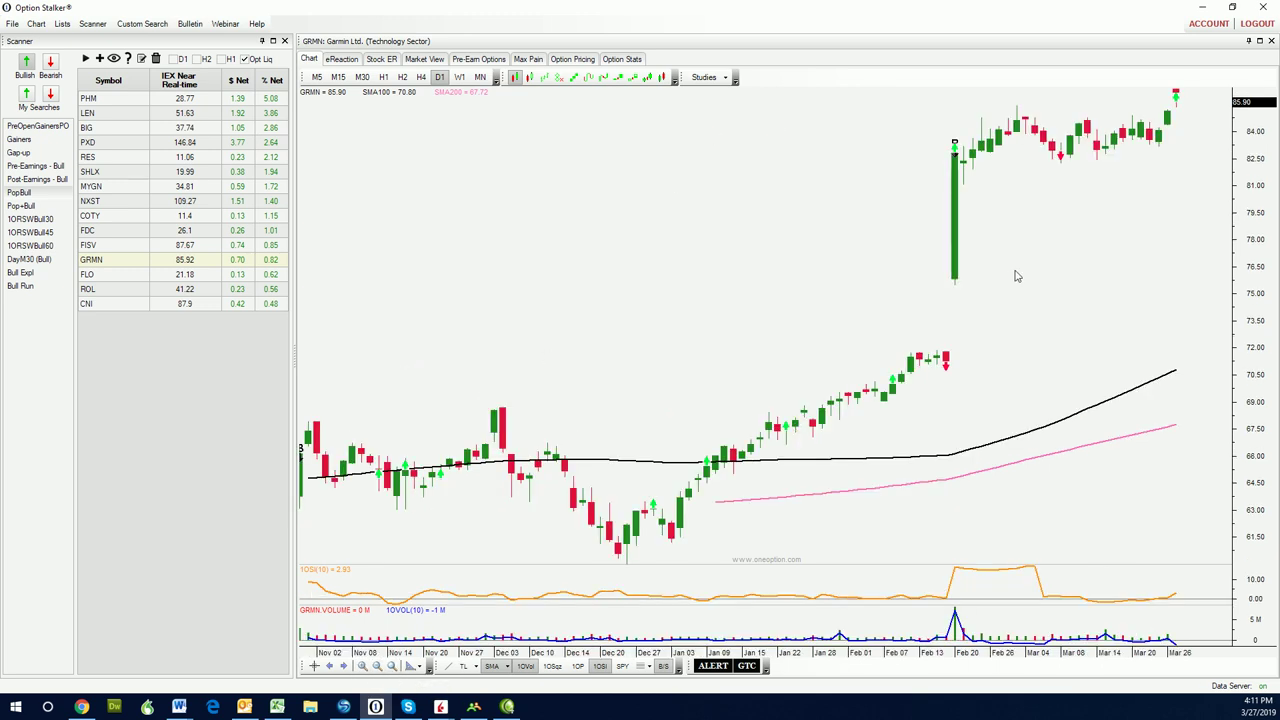
left_click(88, 274)
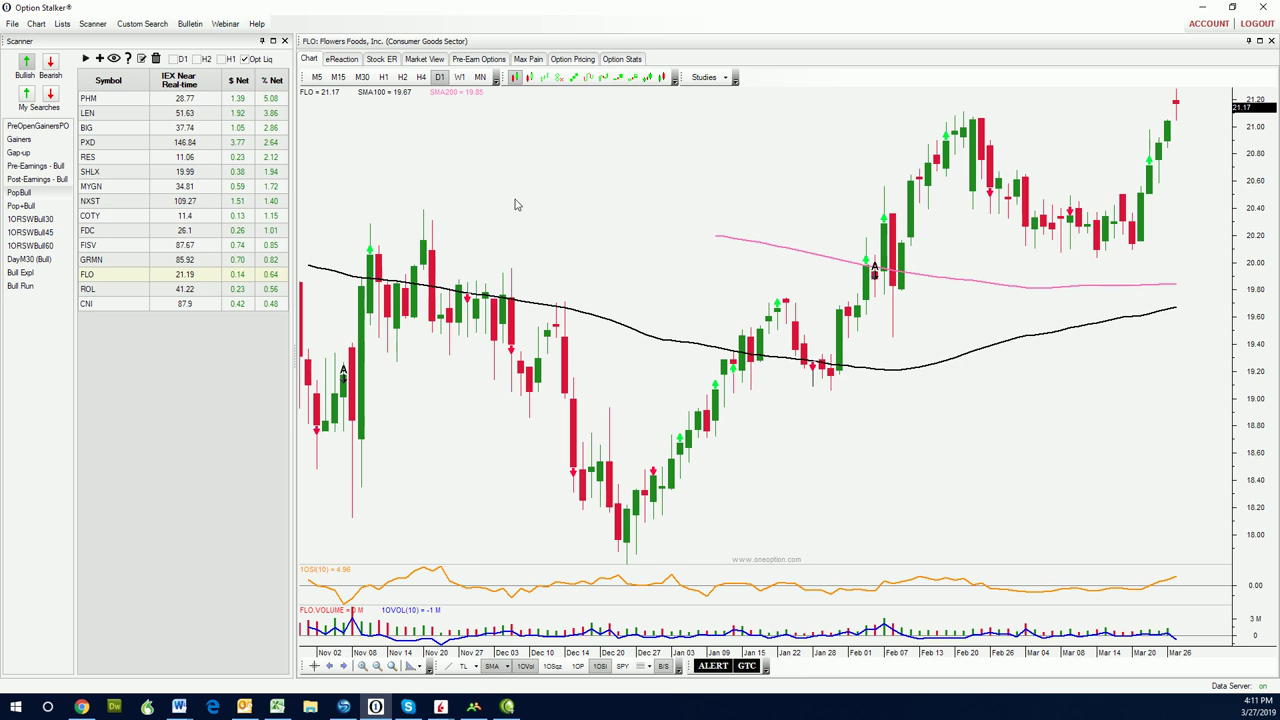
left_click(118, 298)
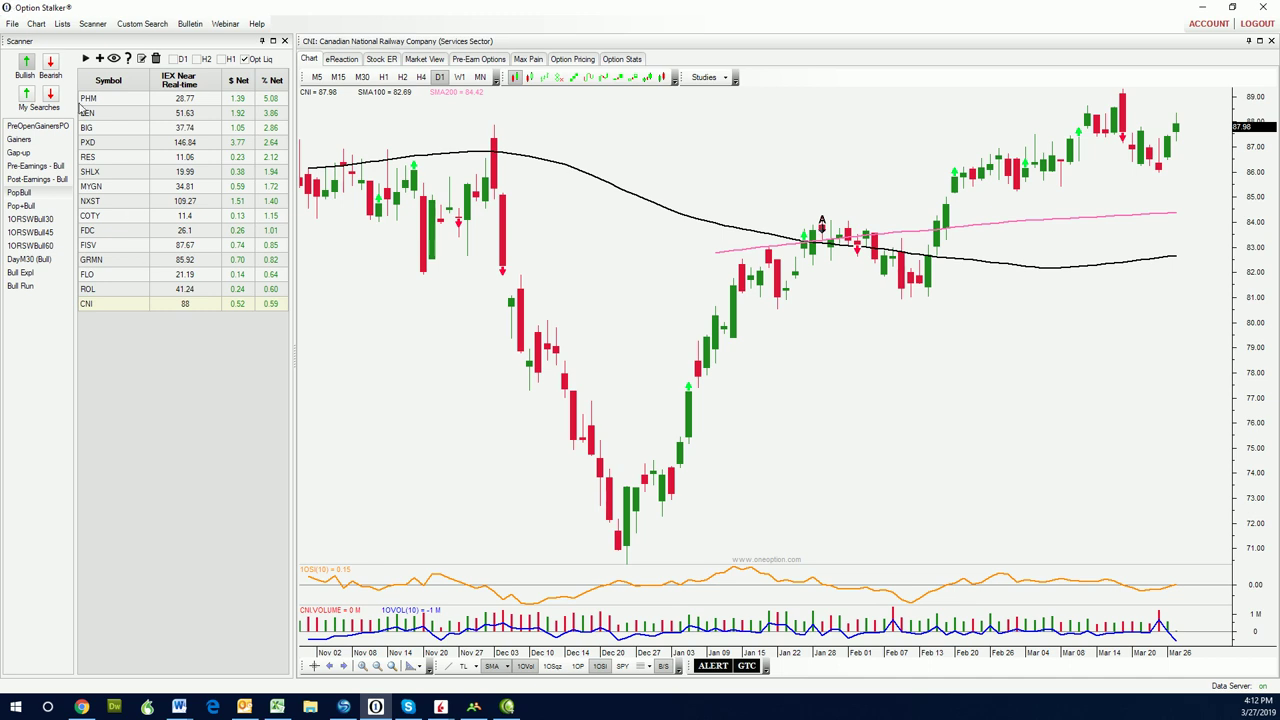
Add a horizontal line at about 36.9 on the BIG chart and inspect MYGN's Mar 26 candle
left_click(90, 130)
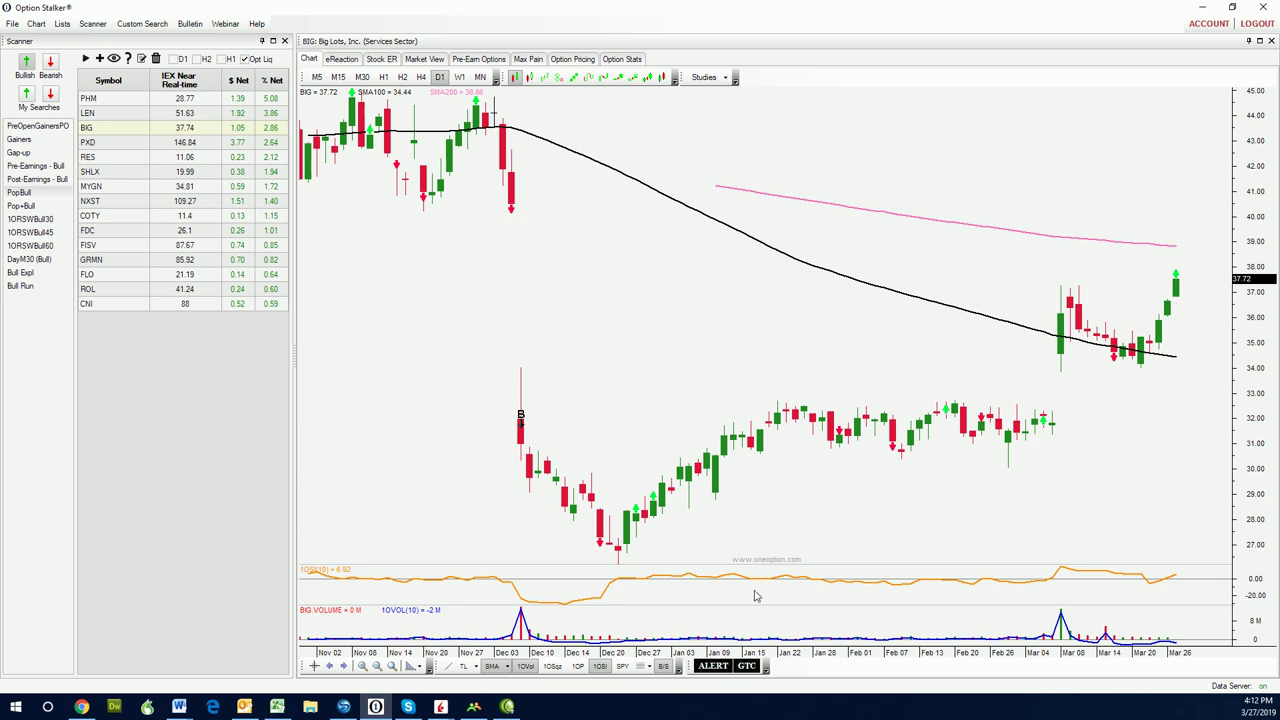
left_click(1035, 298)
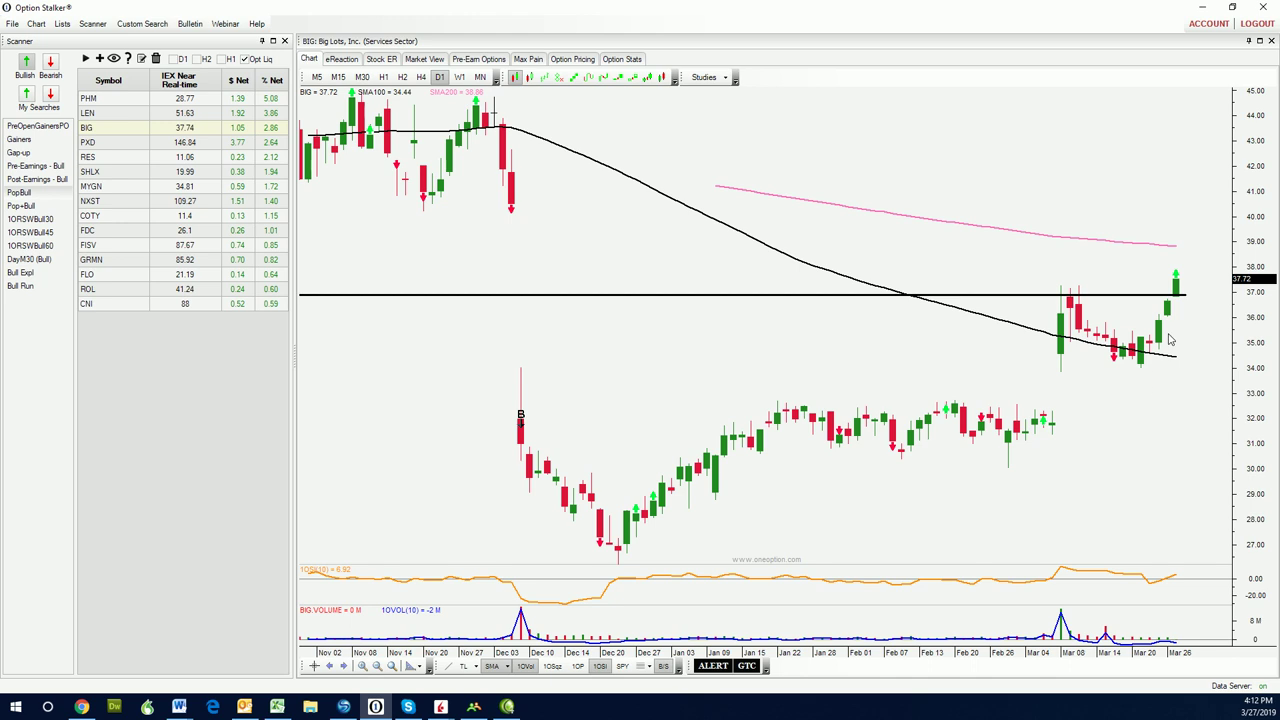
mouse_move(1176, 301)
left_click(100, 187)
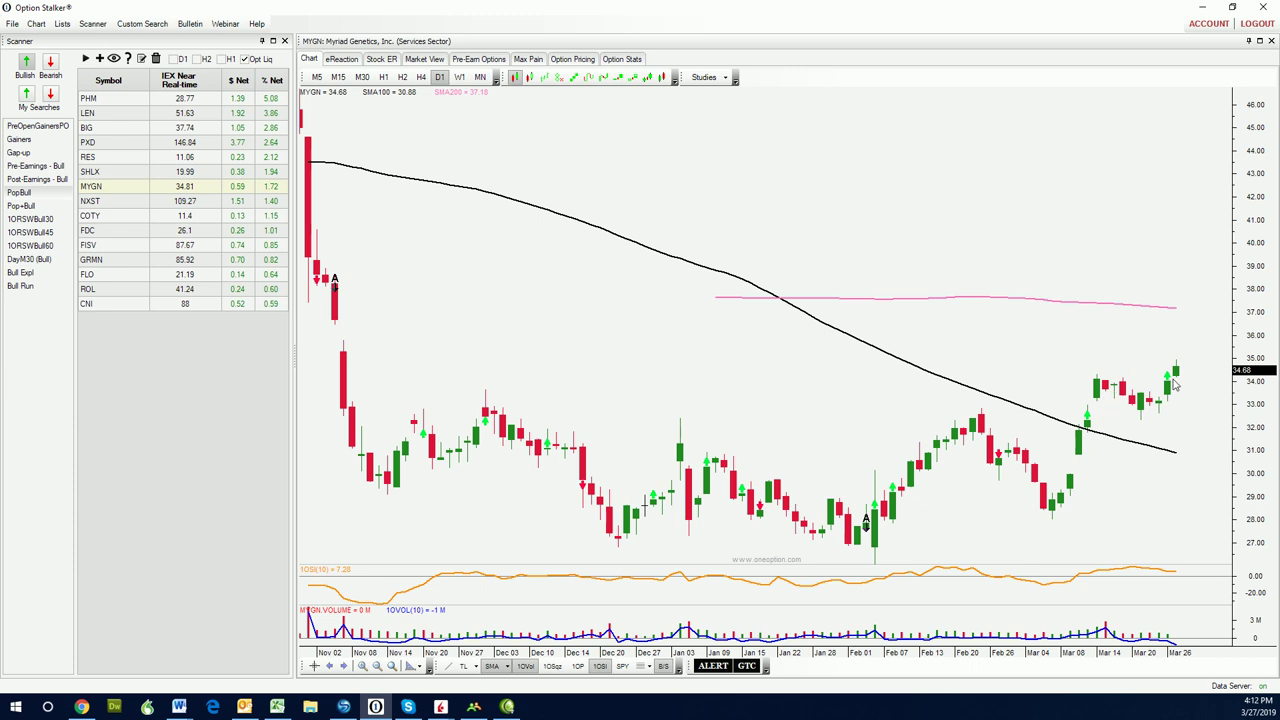
mouse_move(1166, 386)
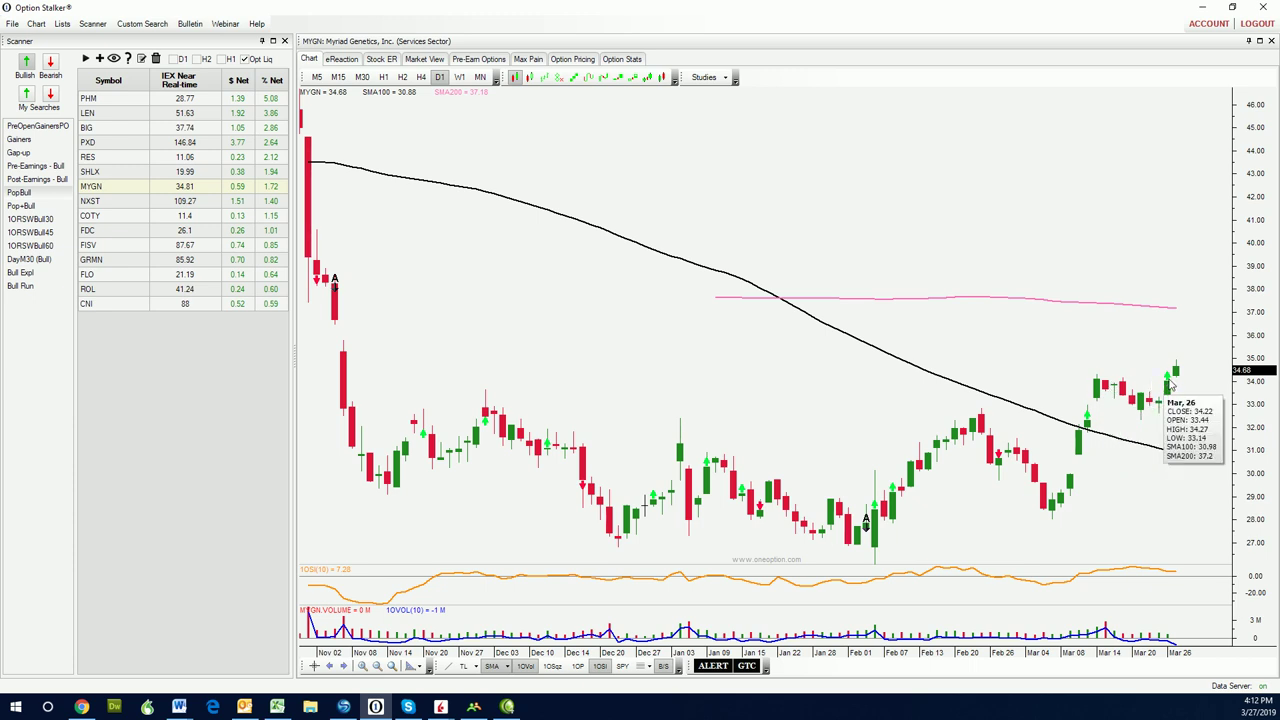
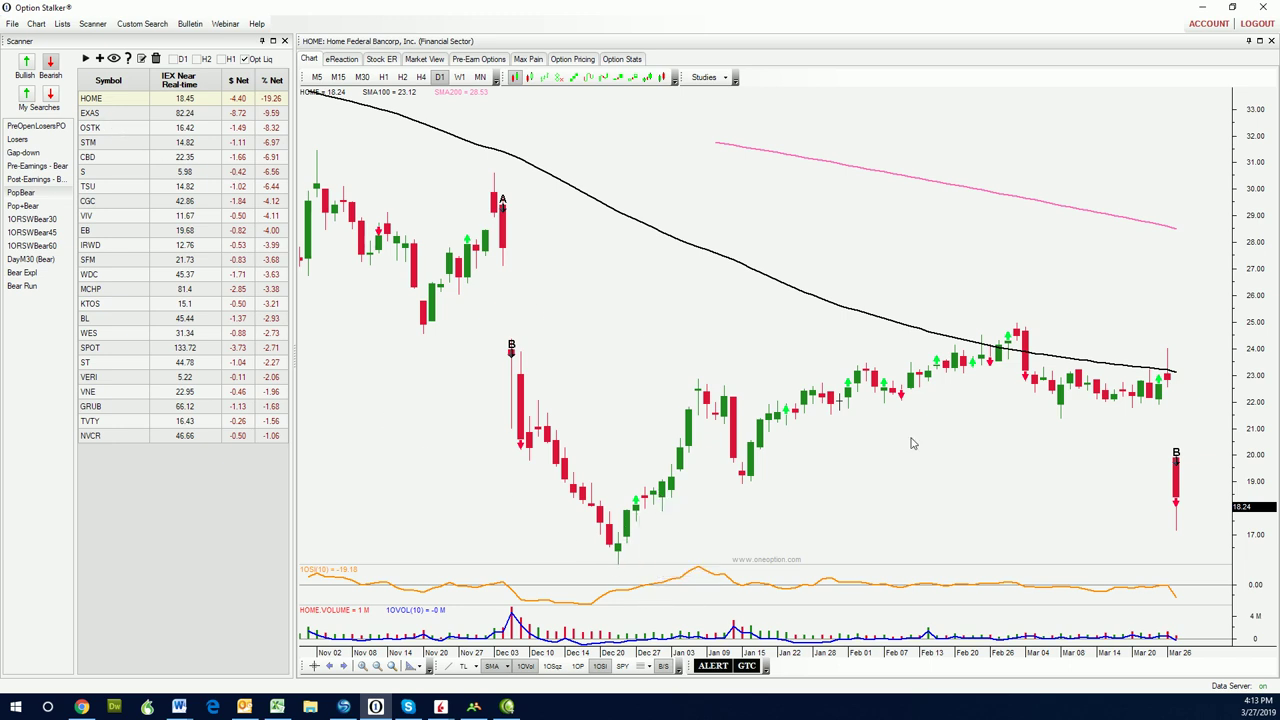
Review the EXAS, OSTK, STM, CBD, S and TSU charts from the PopBear scan results
left_click(97, 115)
left_click(113, 130)
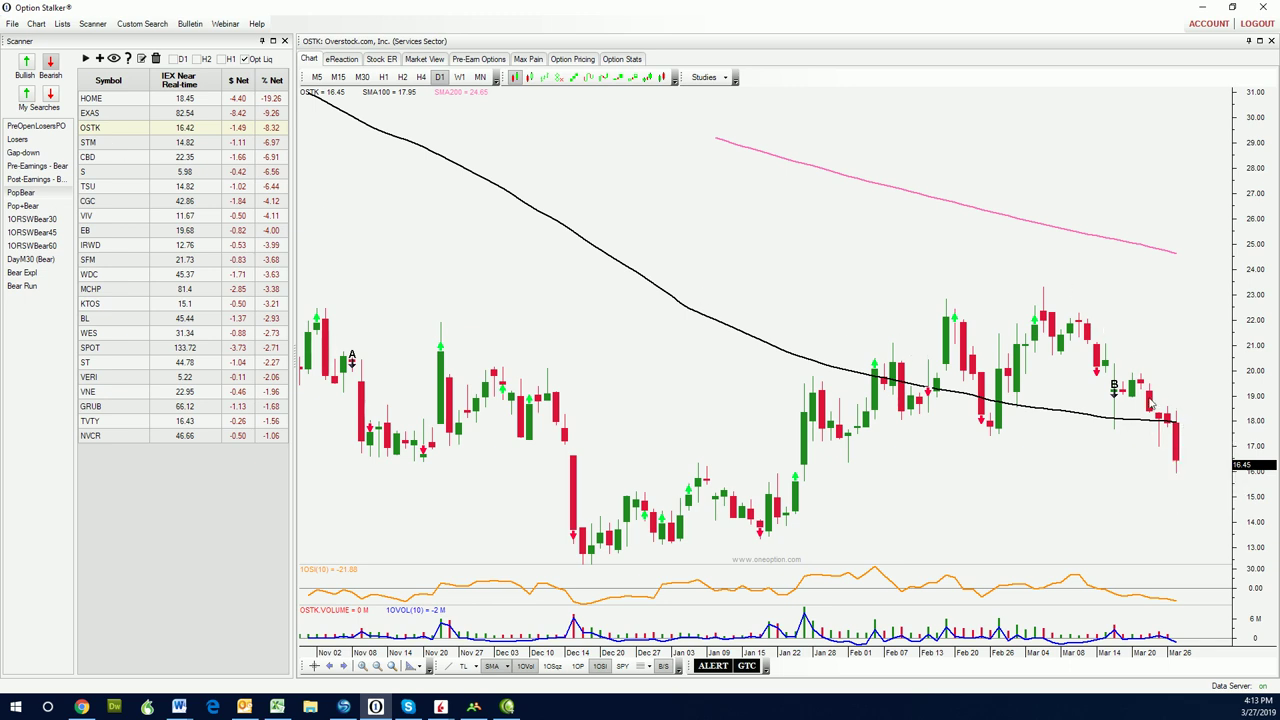
mouse_move(1182, 420)
left_click(112, 143)
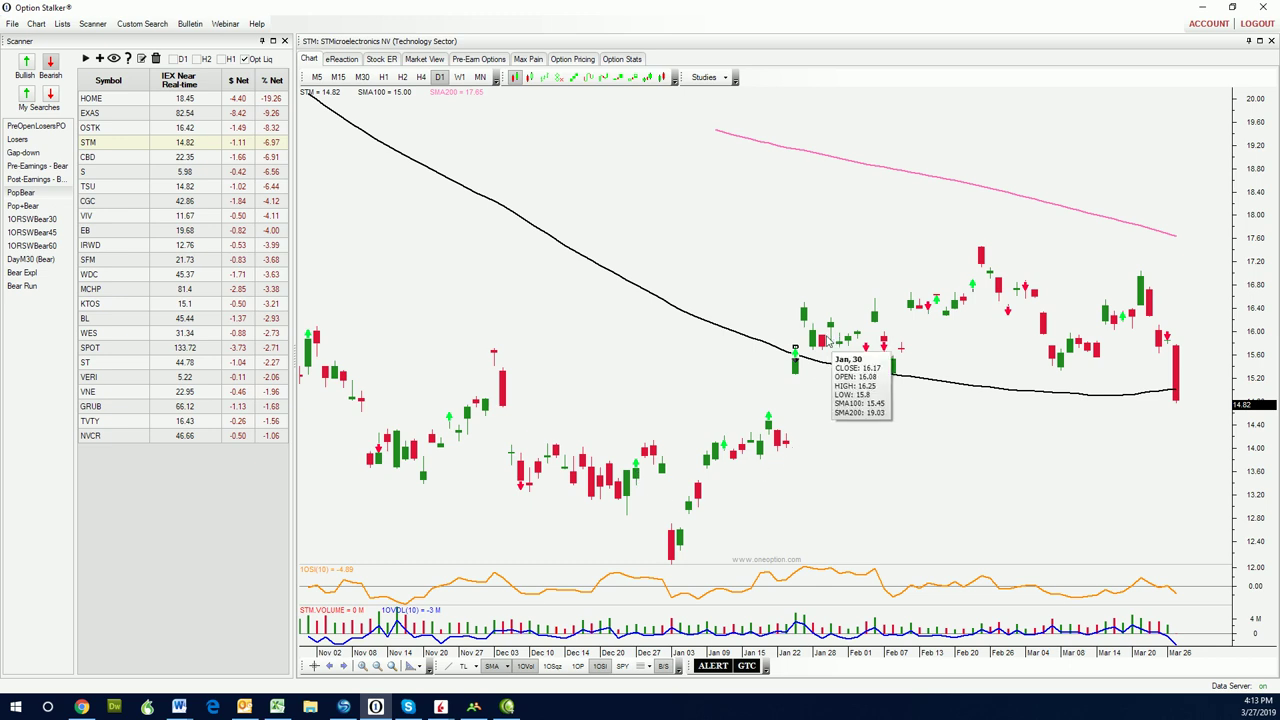
left_click(92, 157)
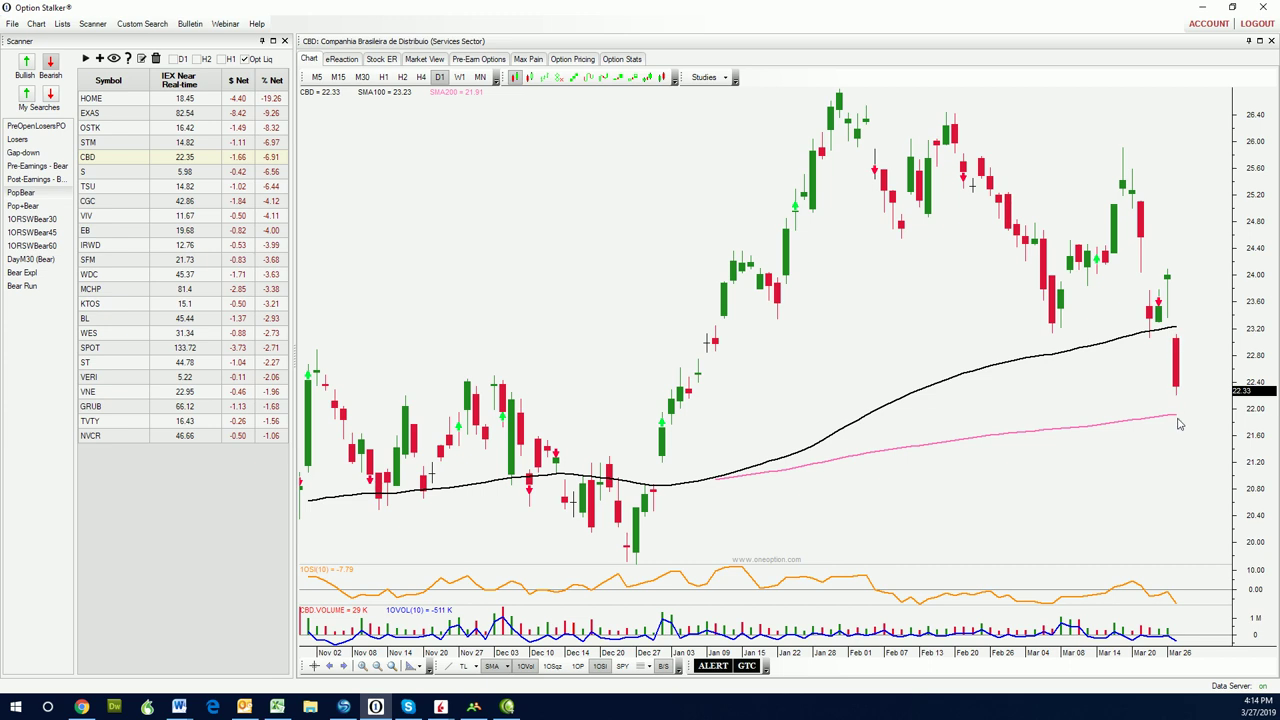
left_click(104, 173)
left_click(110, 187)
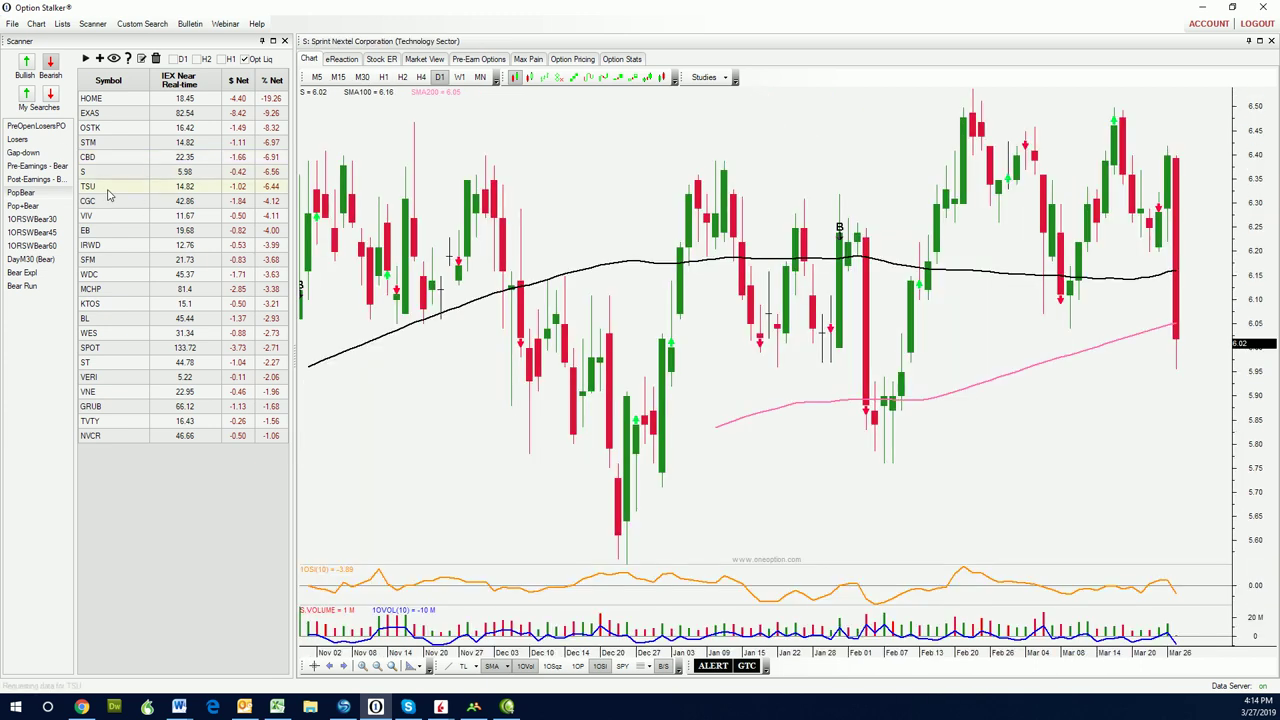
Open the CGC chart and place a horizontal line at about 38.5 near the SMA200
left_click(115, 205)
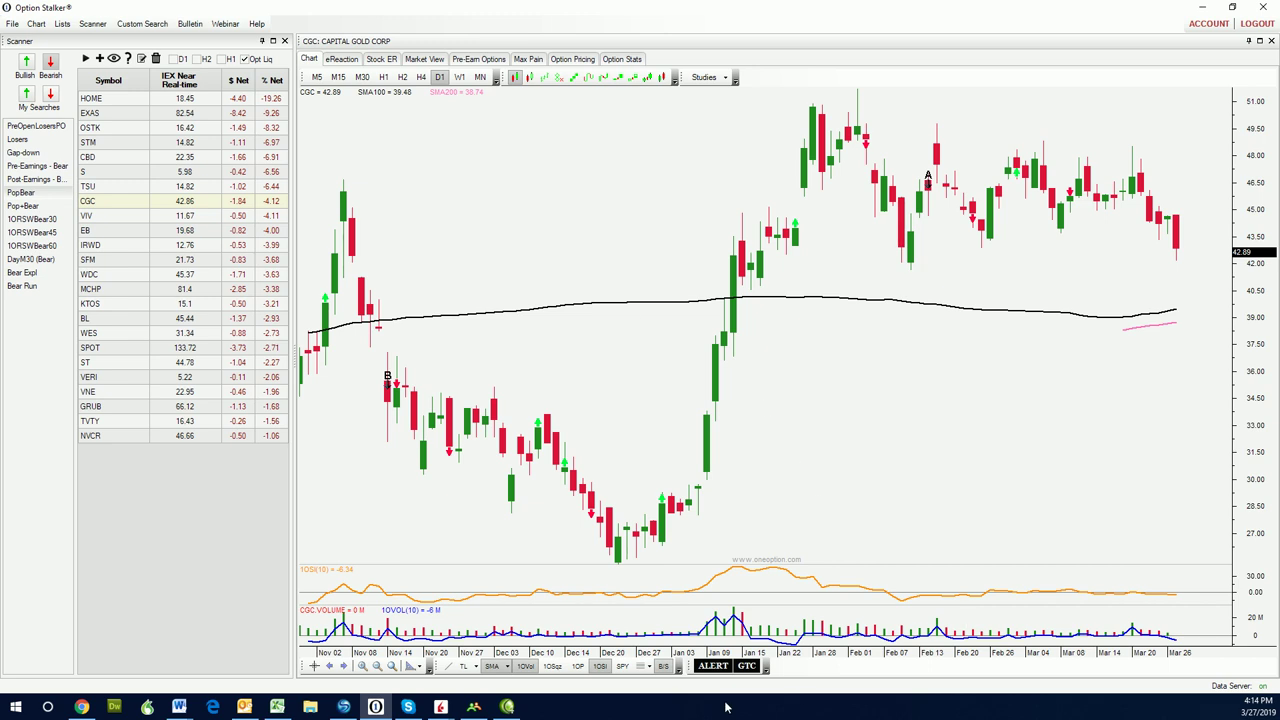
left_click(1035, 328)
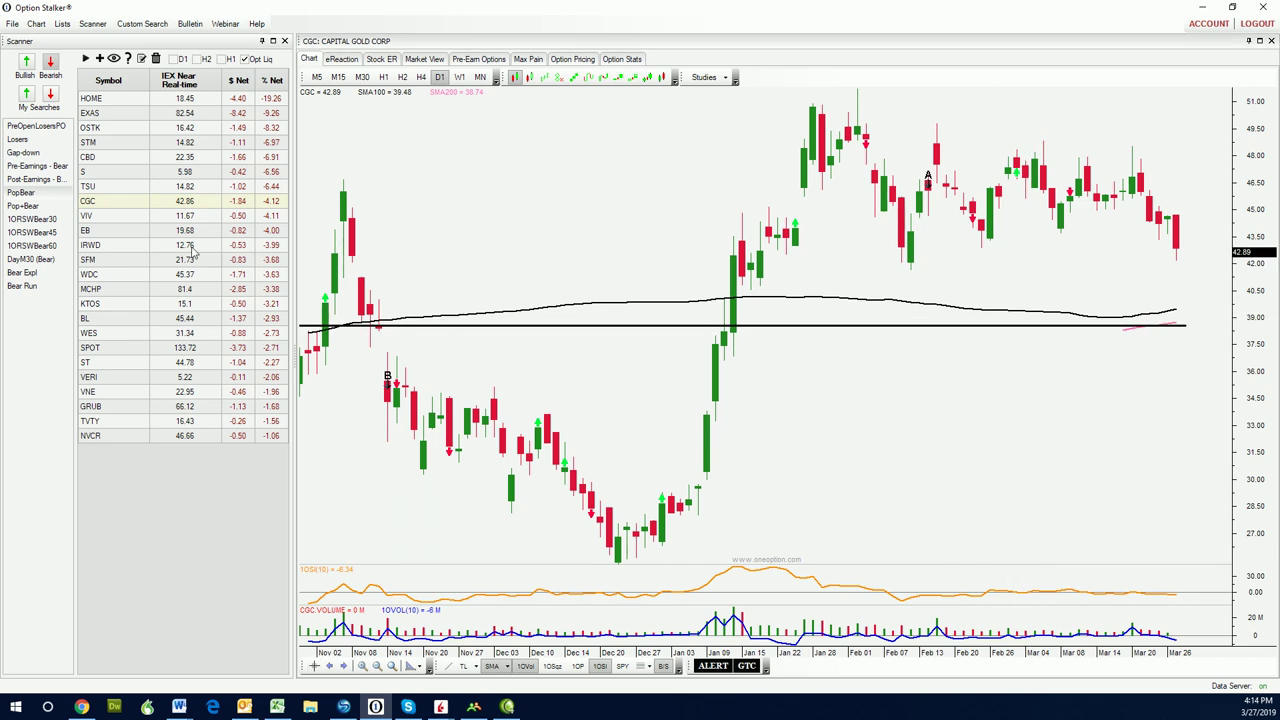
Review the VIV, EB, IRWD and SFM charts from the PopBear results for price action around their moving averages
left_click(130, 218)
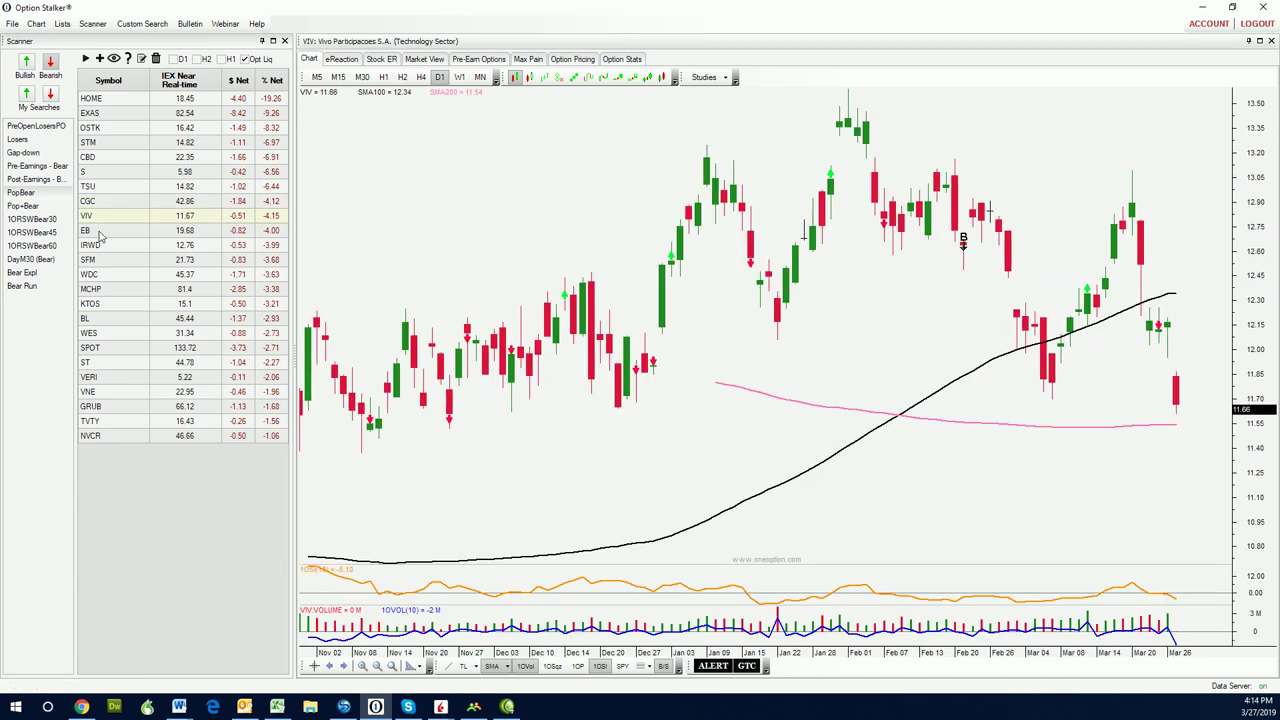
left_click(100, 232)
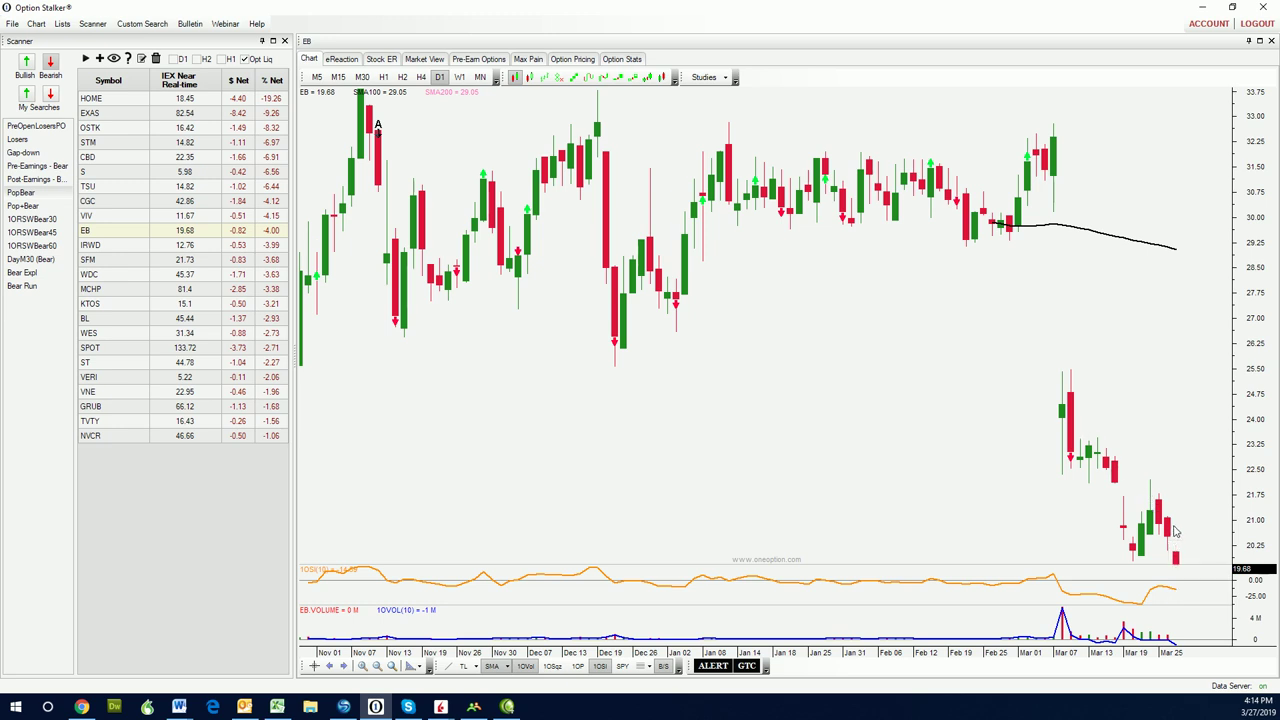
left_click(88, 249)
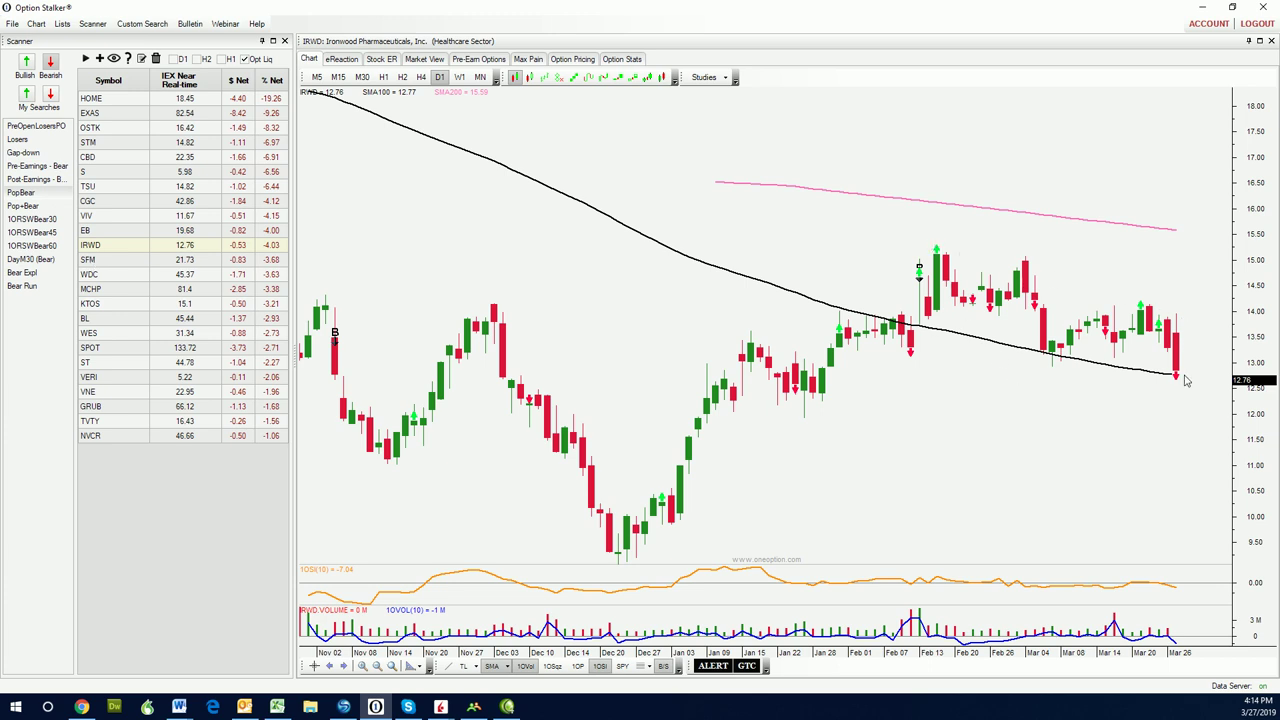
mouse_move(1179, 378)
left_click(96, 259)
Open the WDC chart and place a horizontal line at about 44.2 near the SMA100
left_click(110, 276)
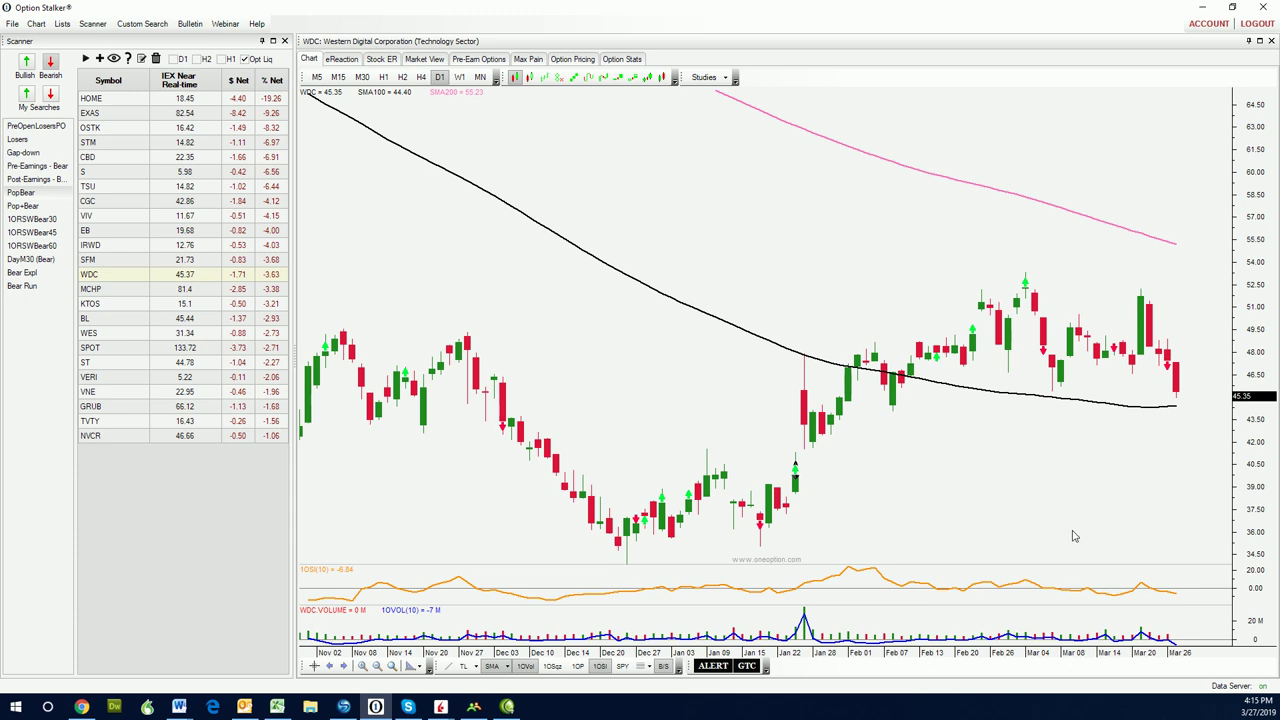
left_click(735, 663)
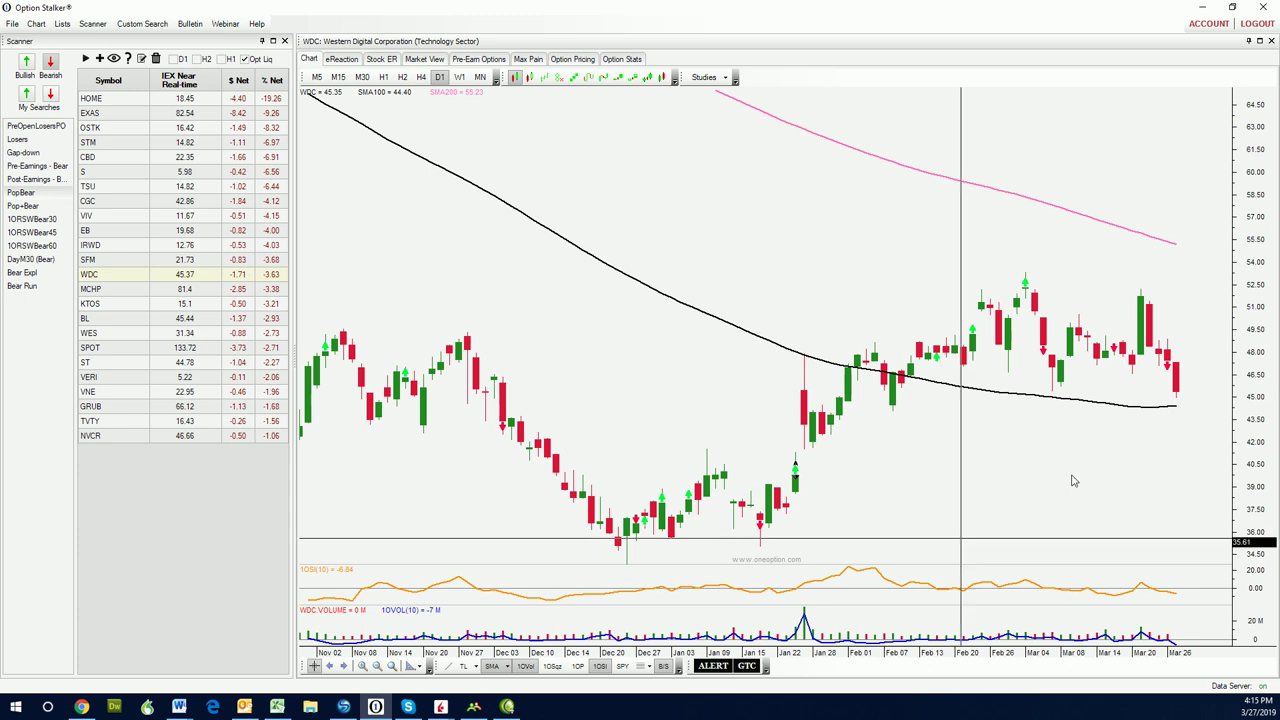
left_click(1143, 410)
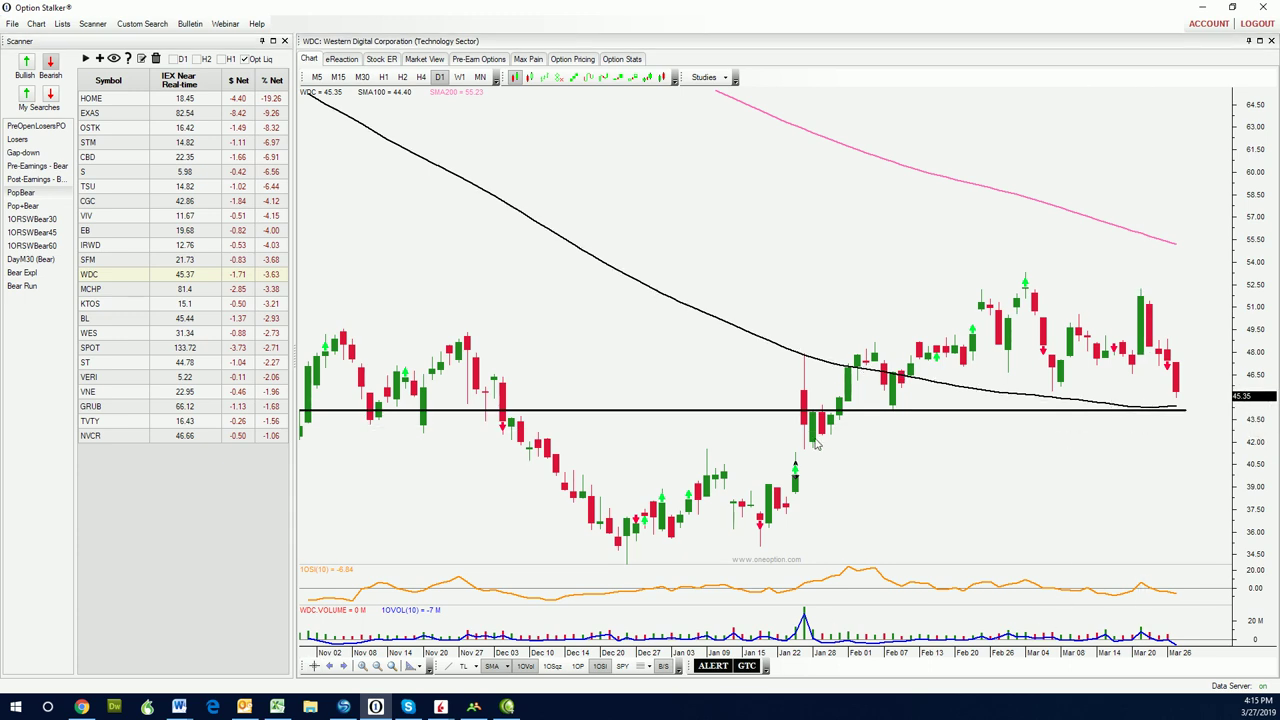
Open the MCHP chart and look through the available chart studies without adding one
left_click(112, 289)
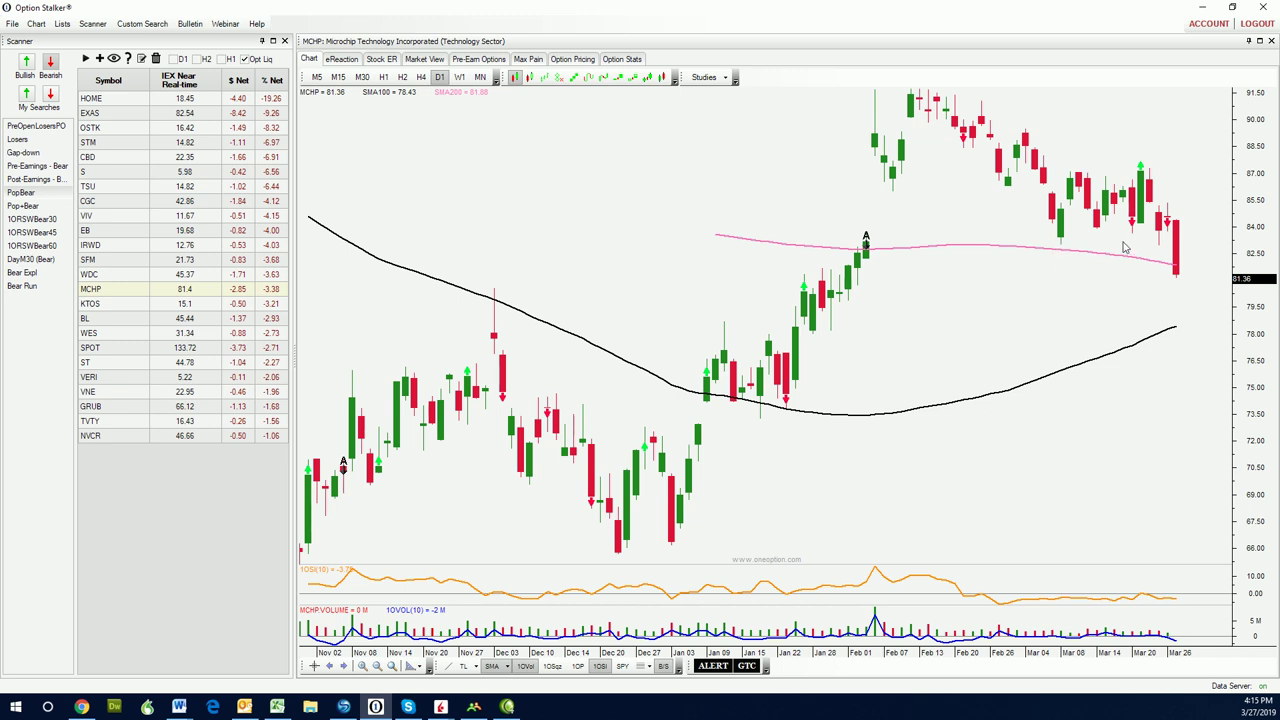
mouse_move(1176, 276)
left_click(705, 78)
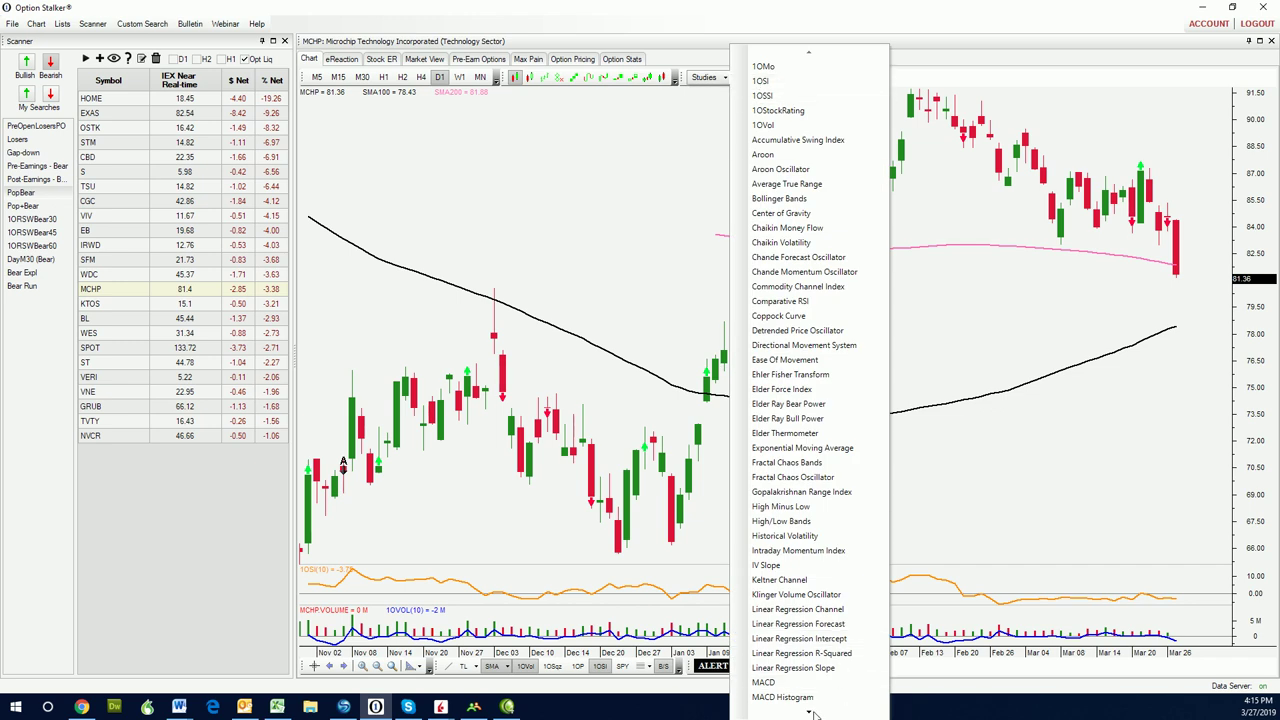
mouse_move(811, 714)
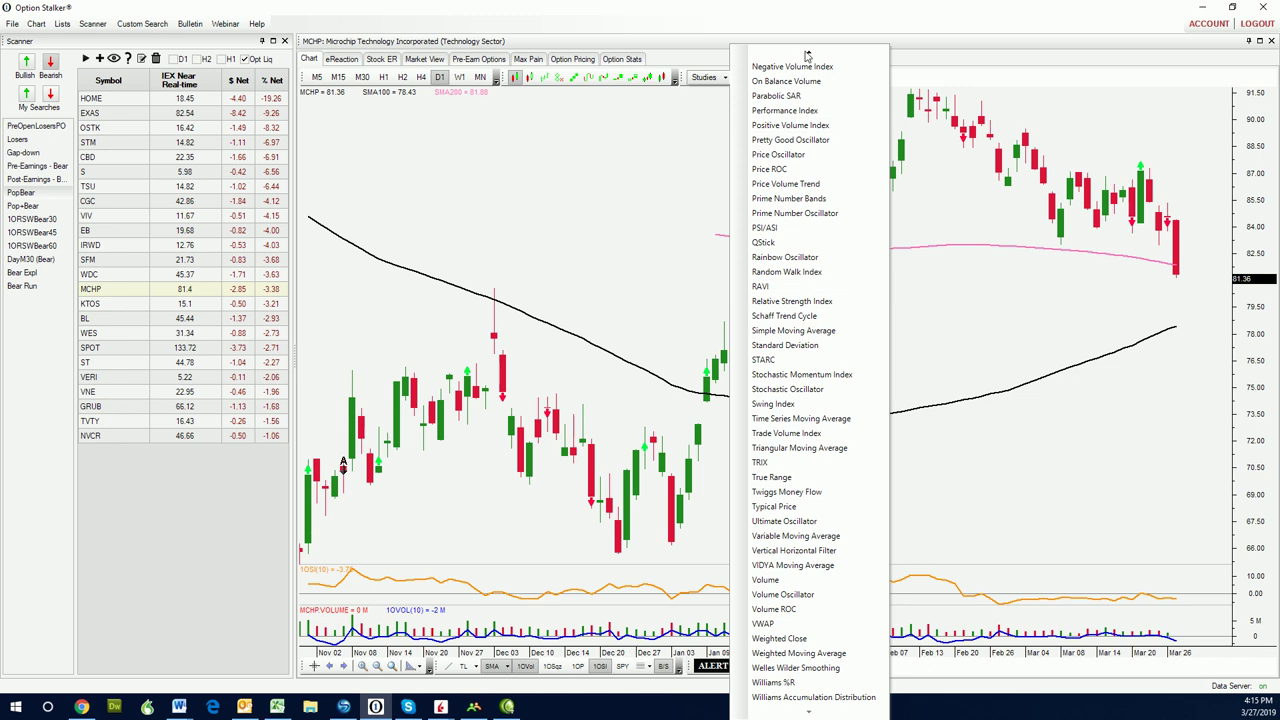
left_click(669, 186)
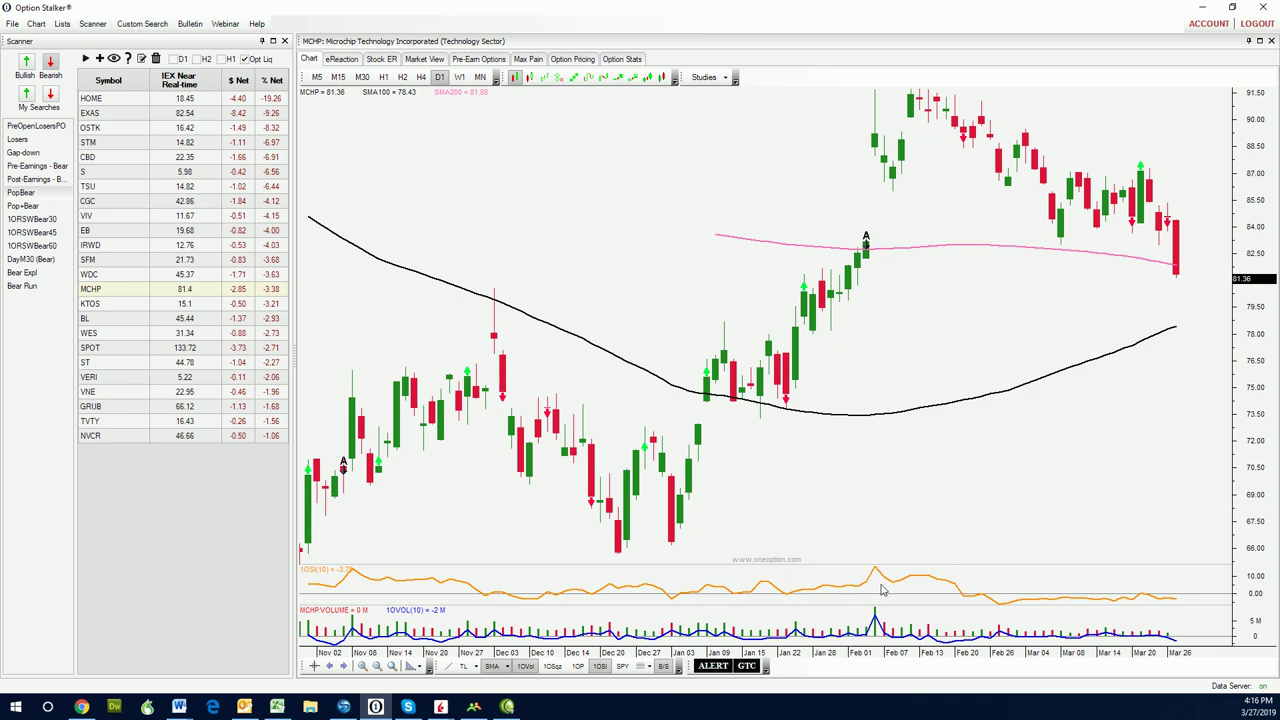
Check the 1OPressure and 1OSqz indicators on the MCHP chart, hiding each one again after viewing it
left_click(578, 666)
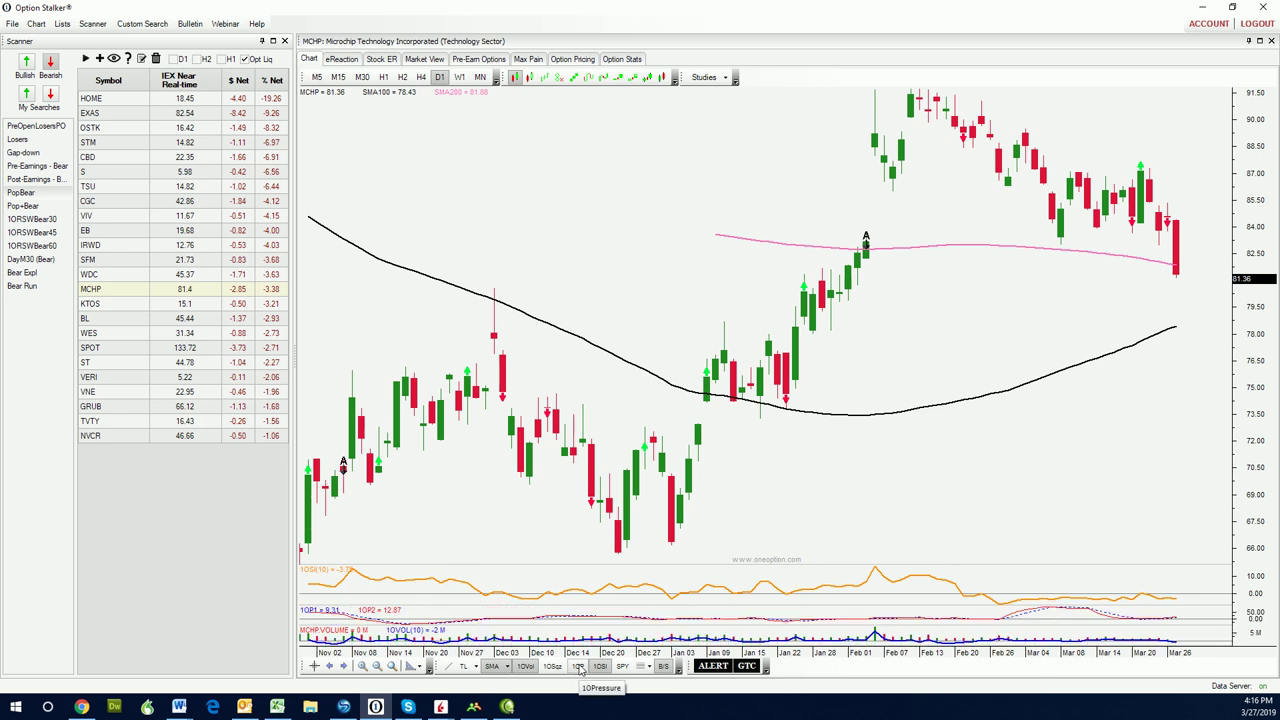
left_click(578, 666)
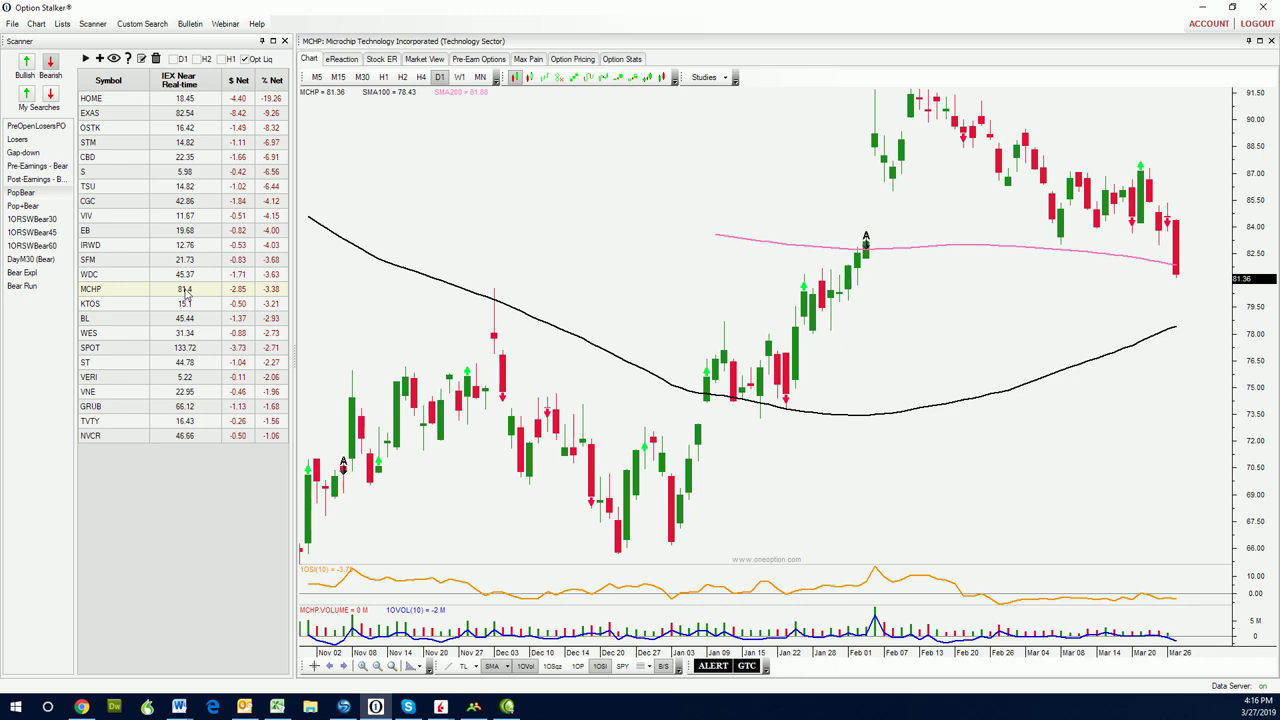
left_click(550, 669)
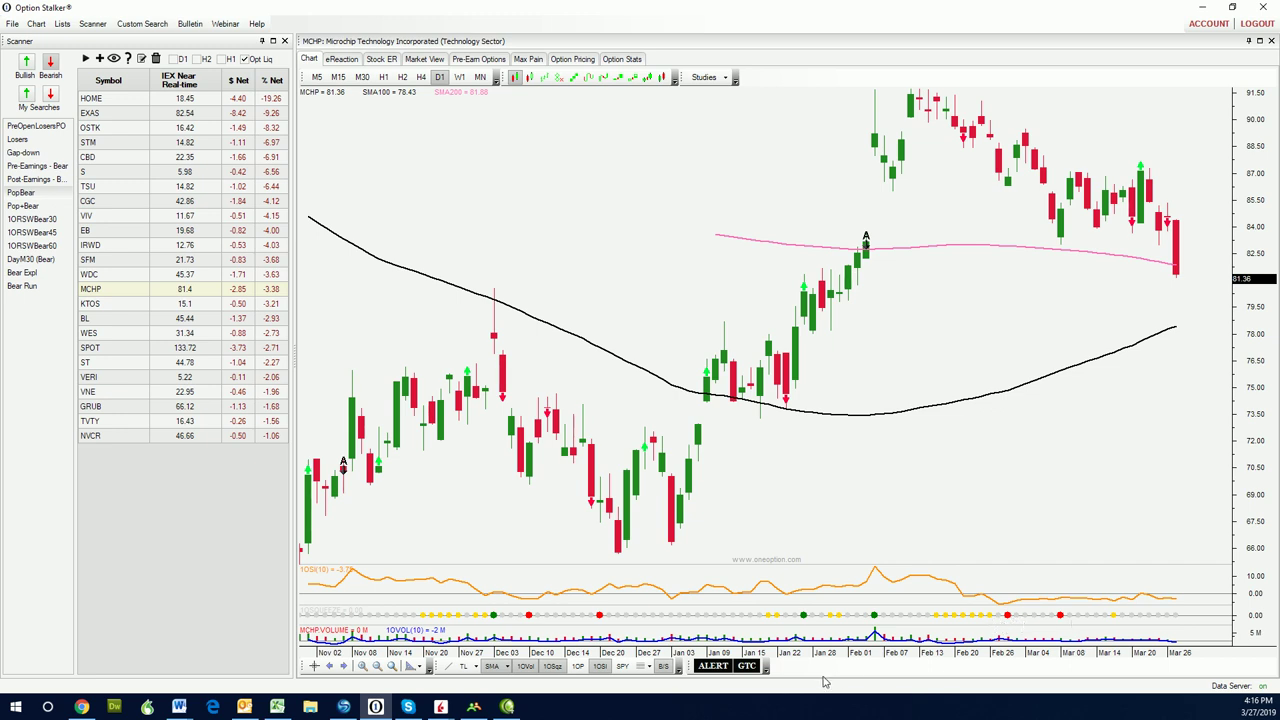
left_click(552, 667)
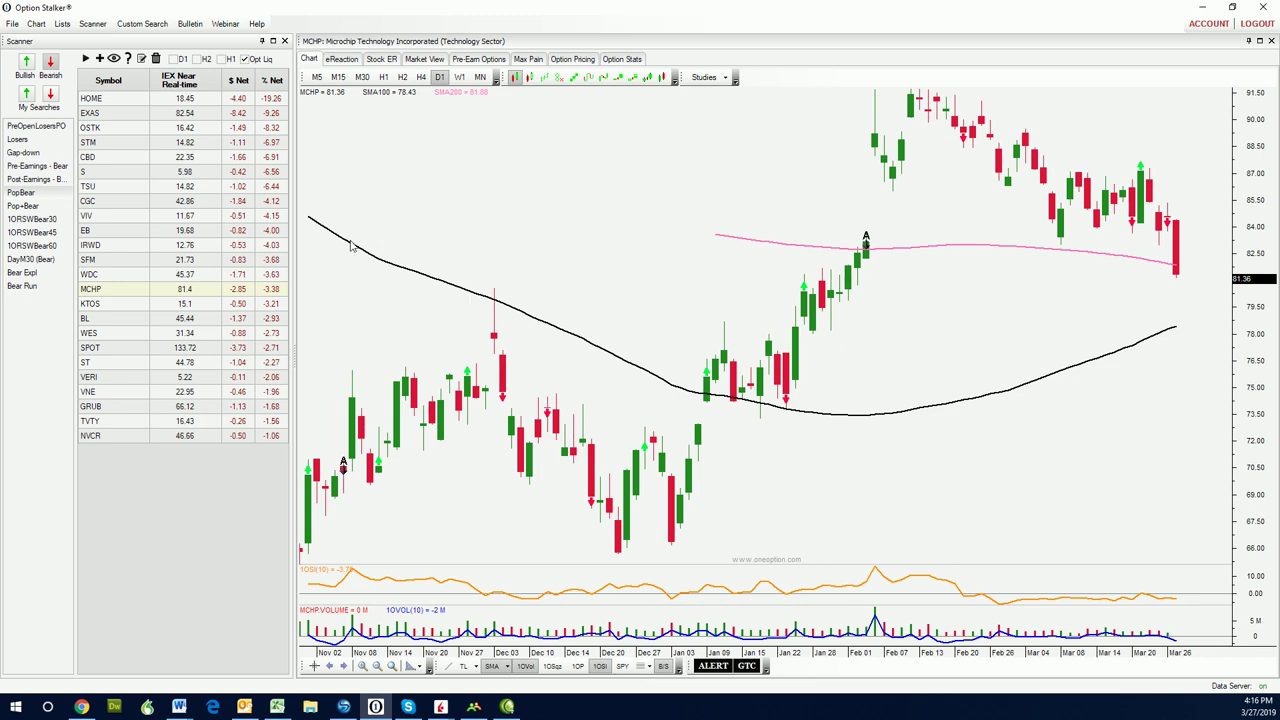
Open a new custom search and filter it by Option Liquidity with a minimum of 2
left_click(130, 24)
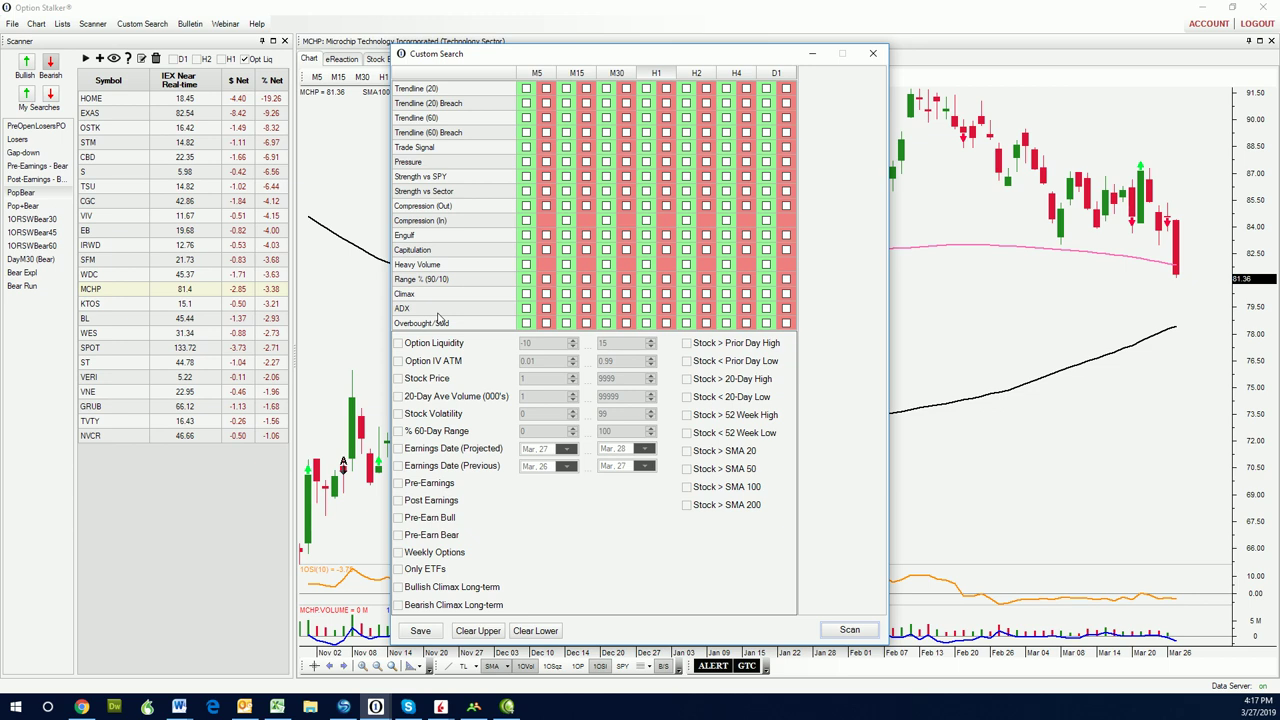
left_click(399, 344)
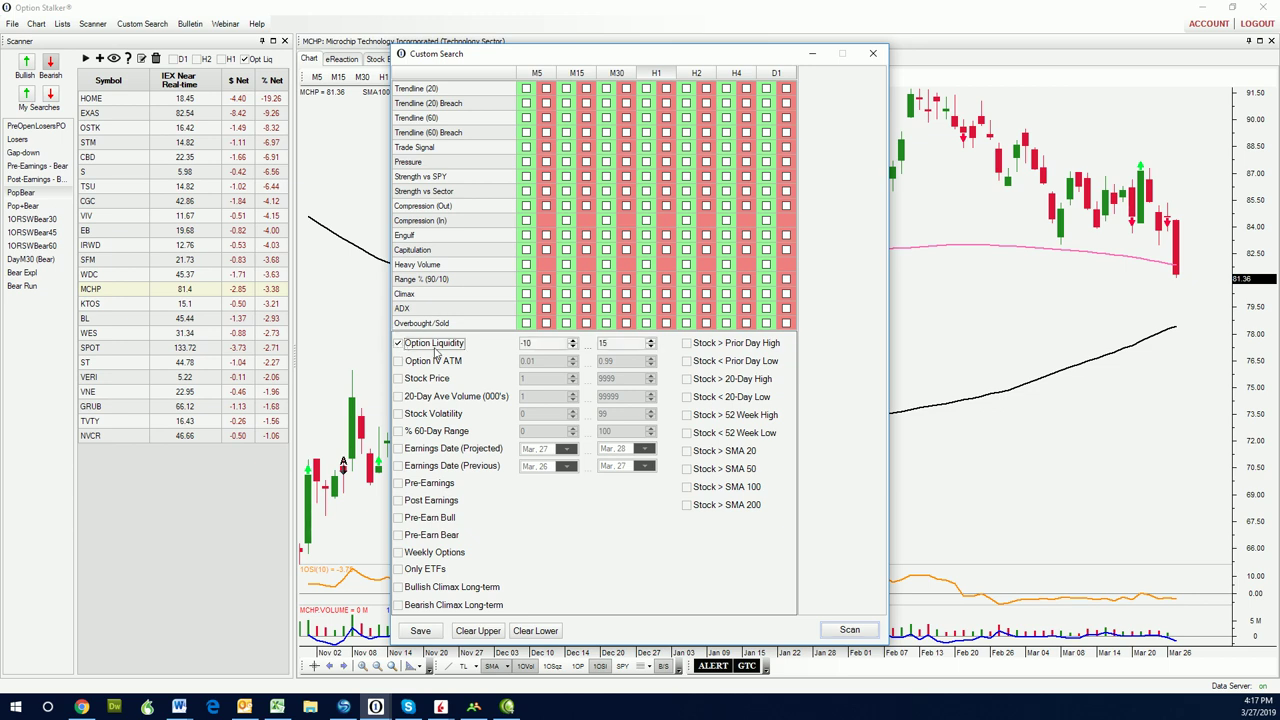
left_click(573, 342)
left_click(573, 342)
left_click(573, 342)
Add the Stock > Prior Day High and H4 Heavy Volume criteria to the custom search and run the scan
left_click(687, 345)
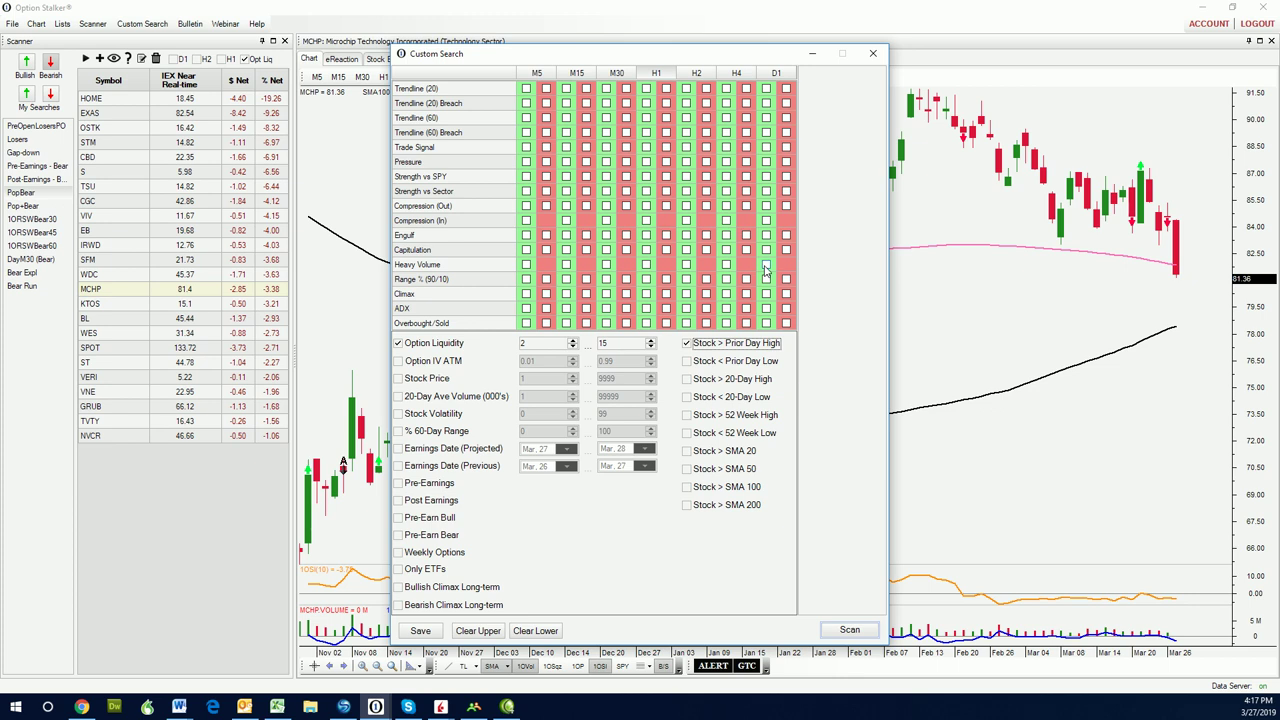
left_click(726, 265)
left_click(849, 630)
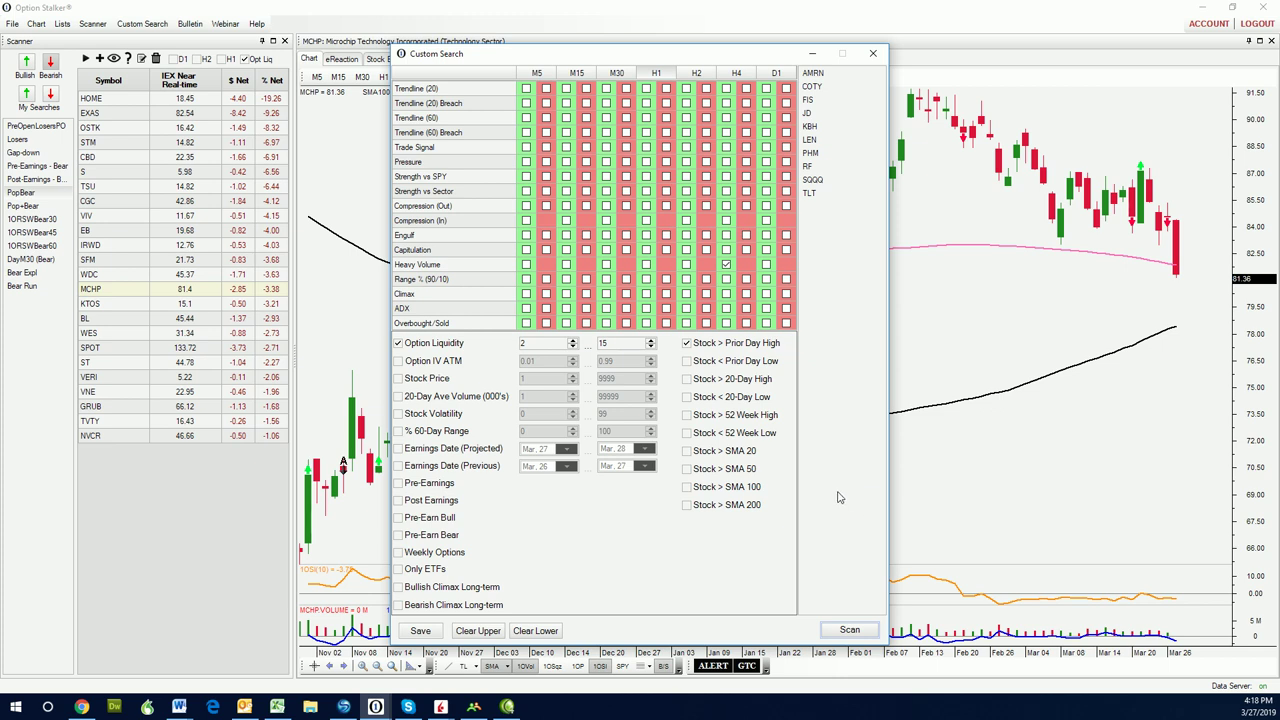
Replace the Heavy Volume and Stock > Prior Day High criteria with Pre-Earnings, lower the minimum Option Liquidity to 1, and scan
left_click(726, 264)
left_click(687, 345)
left_click(573, 347)
left_click(398, 484)
left_click(853, 635)
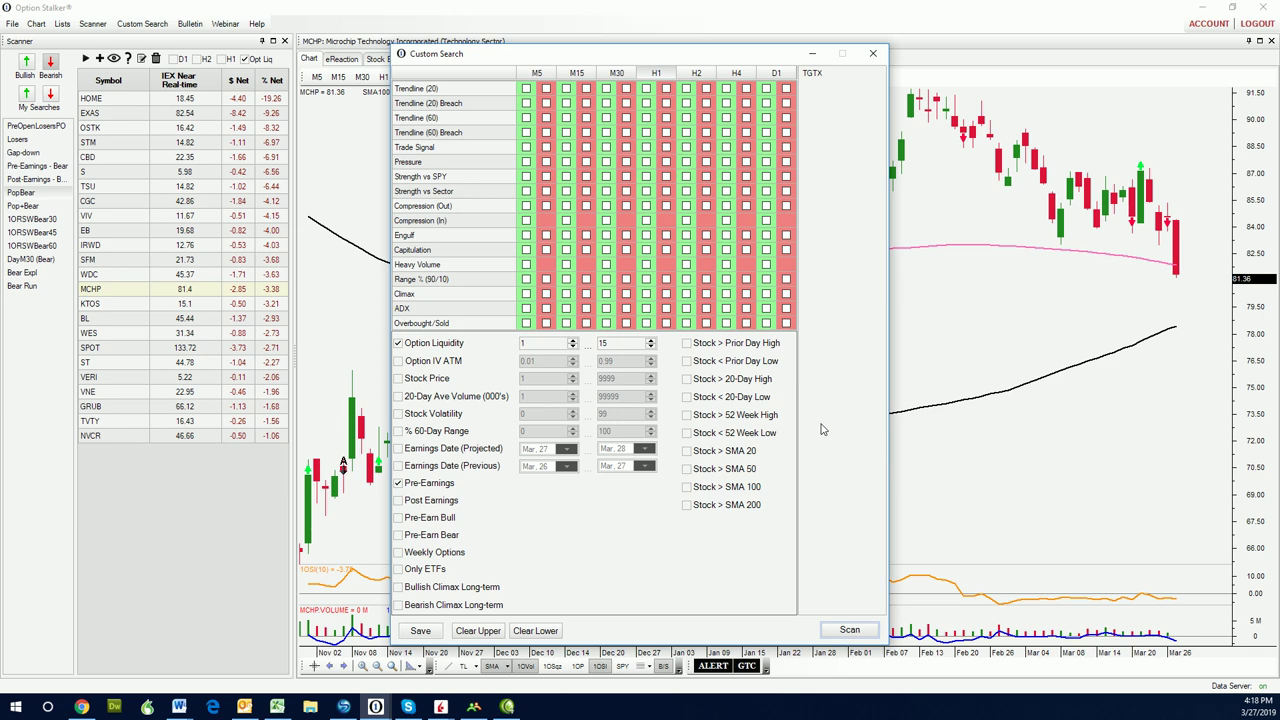
Review the TGTX chart from the scan results and its entry in the pre-earnings options table, then return to the chart
left_click(812, 76)
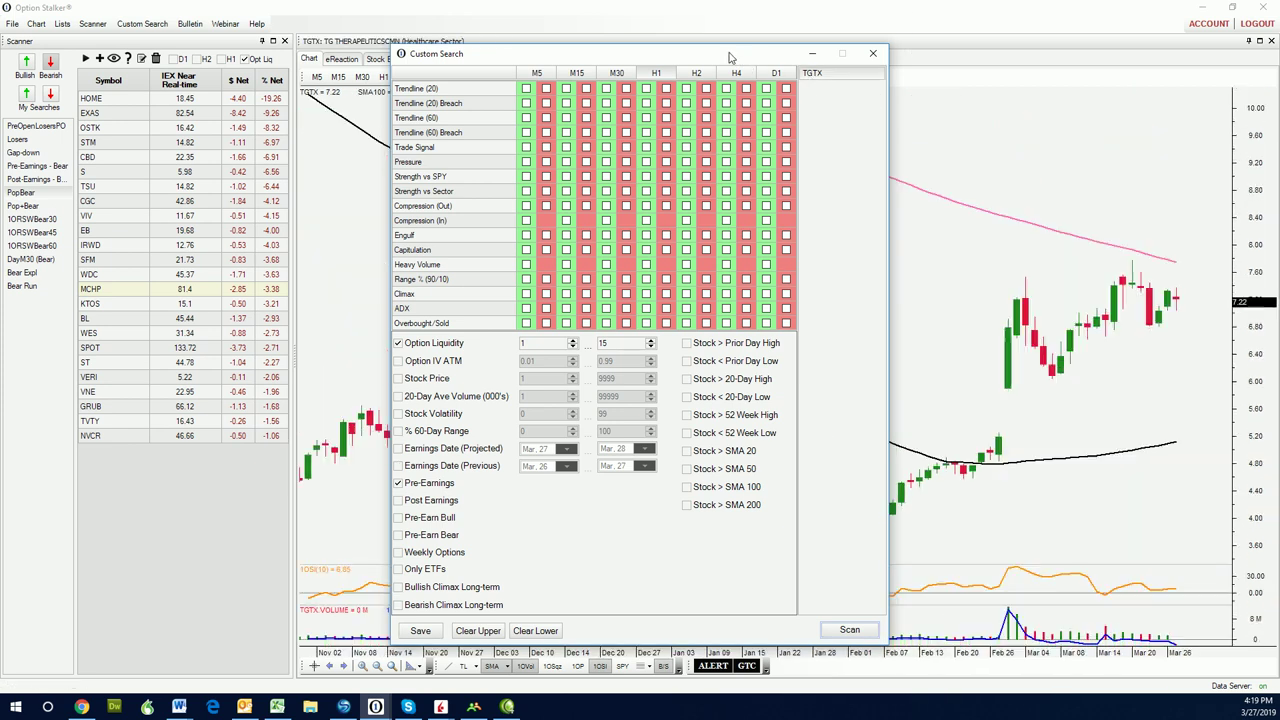
left_click_drag(712, 56, 3, 54)
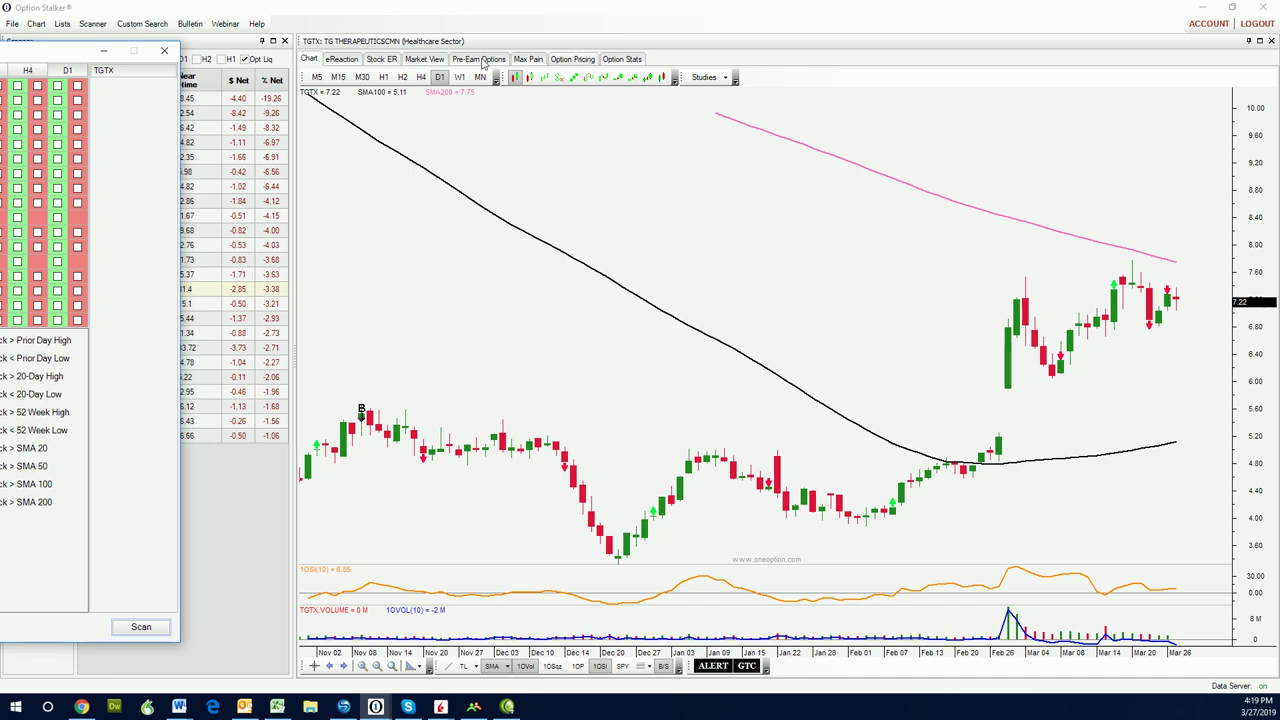
left_click_drag(80, 52, 1267, 76)
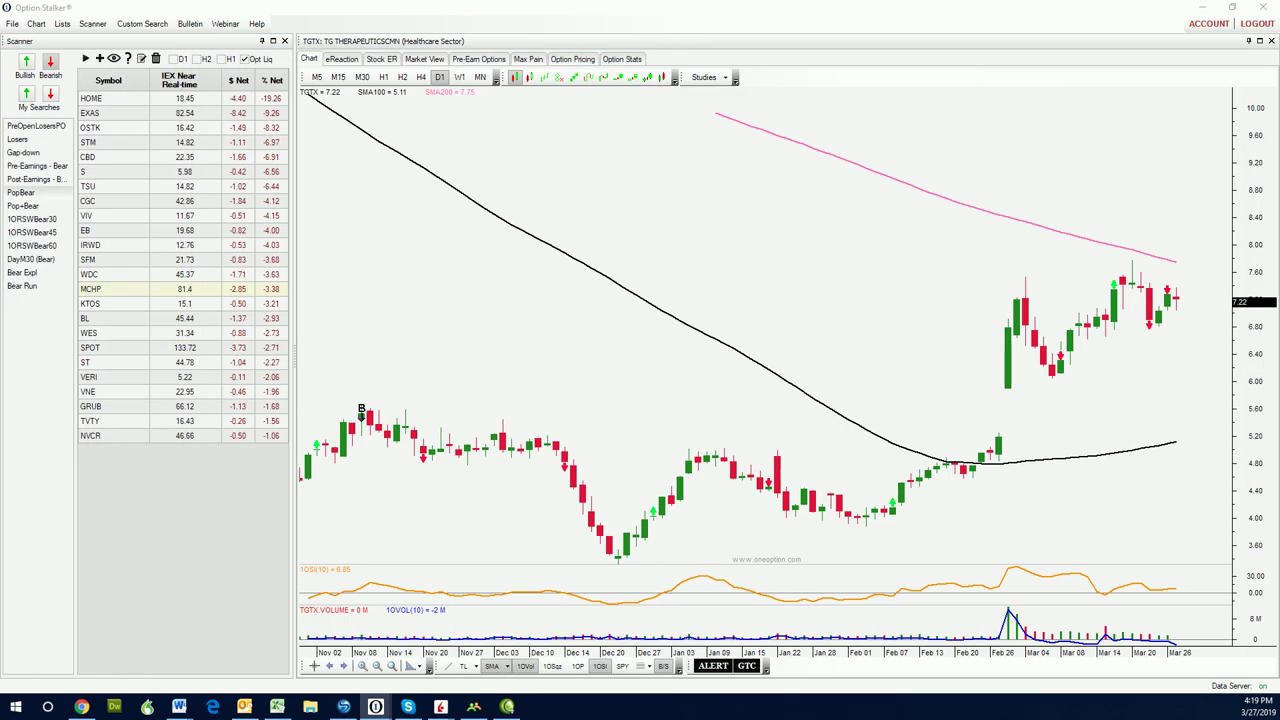
left_click(483, 60)
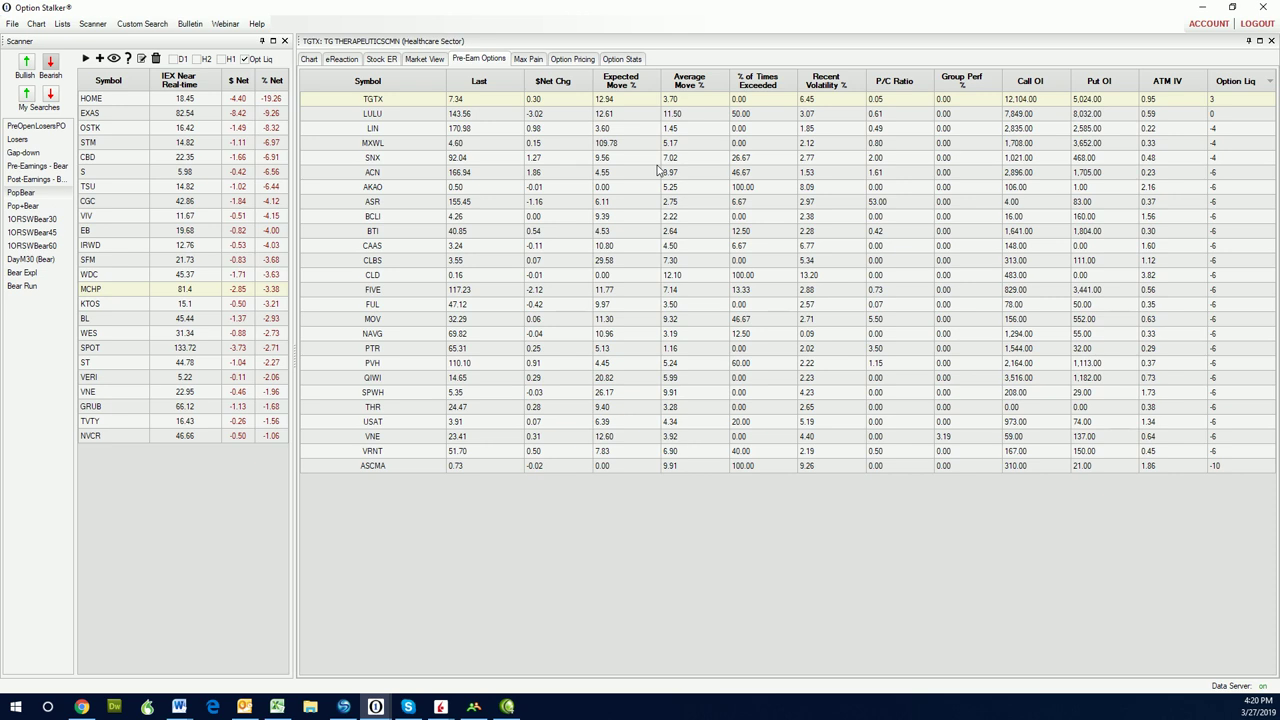
left_click(310, 60)
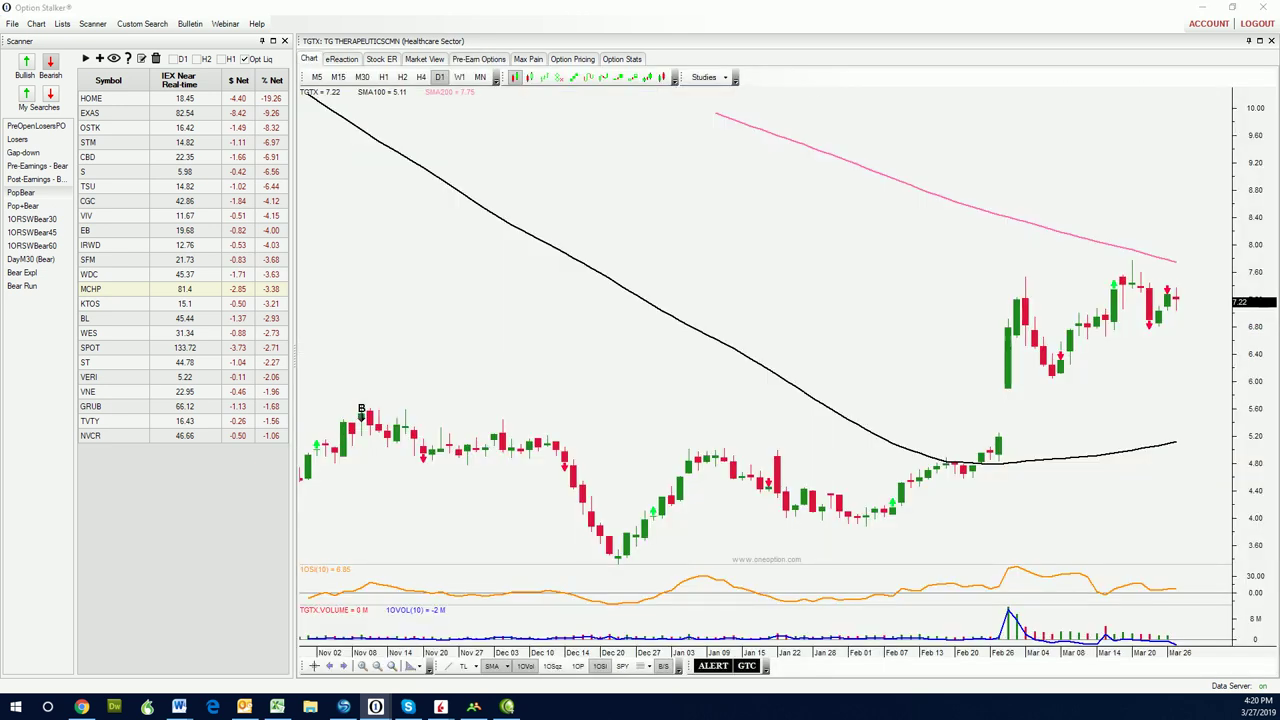
Replace the Pre-Earnings criterion with Post Earnings, add Stock > Prior Day High, and run the scan
left_click_drag(868, 58, 594, 42)
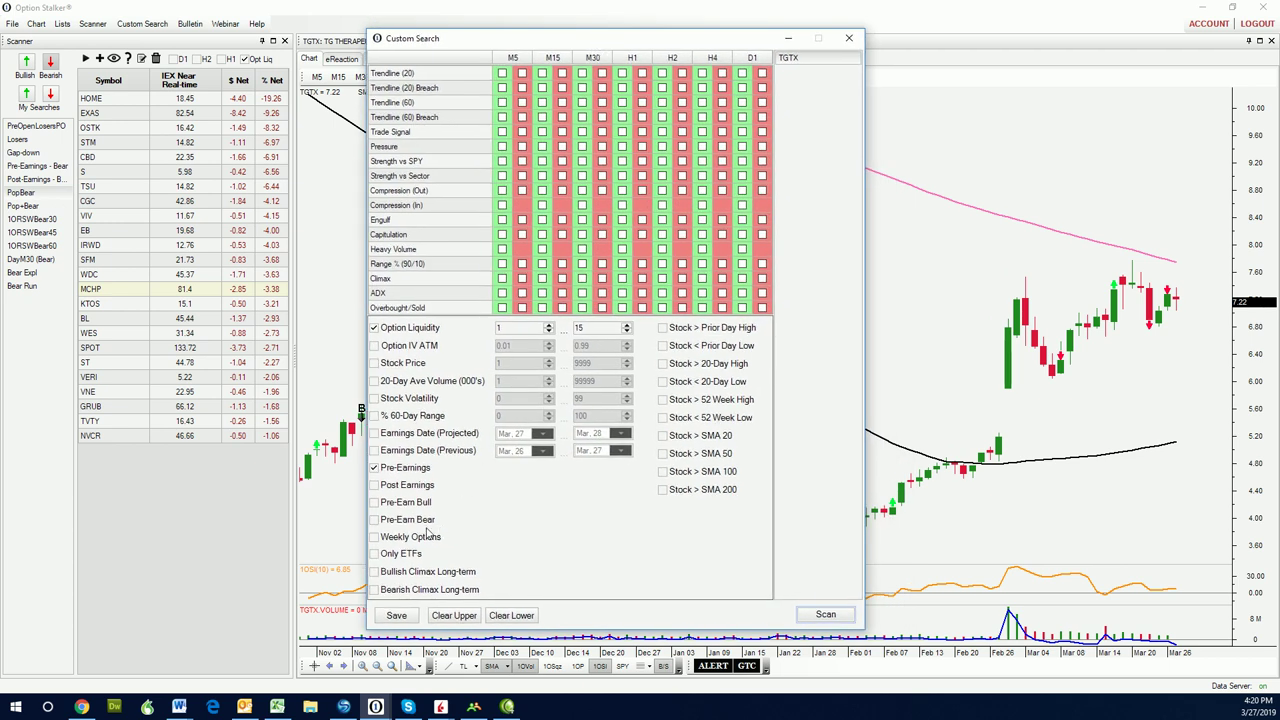
left_click(380, 469)
left_click(376, 488)
left_click(661, 329)
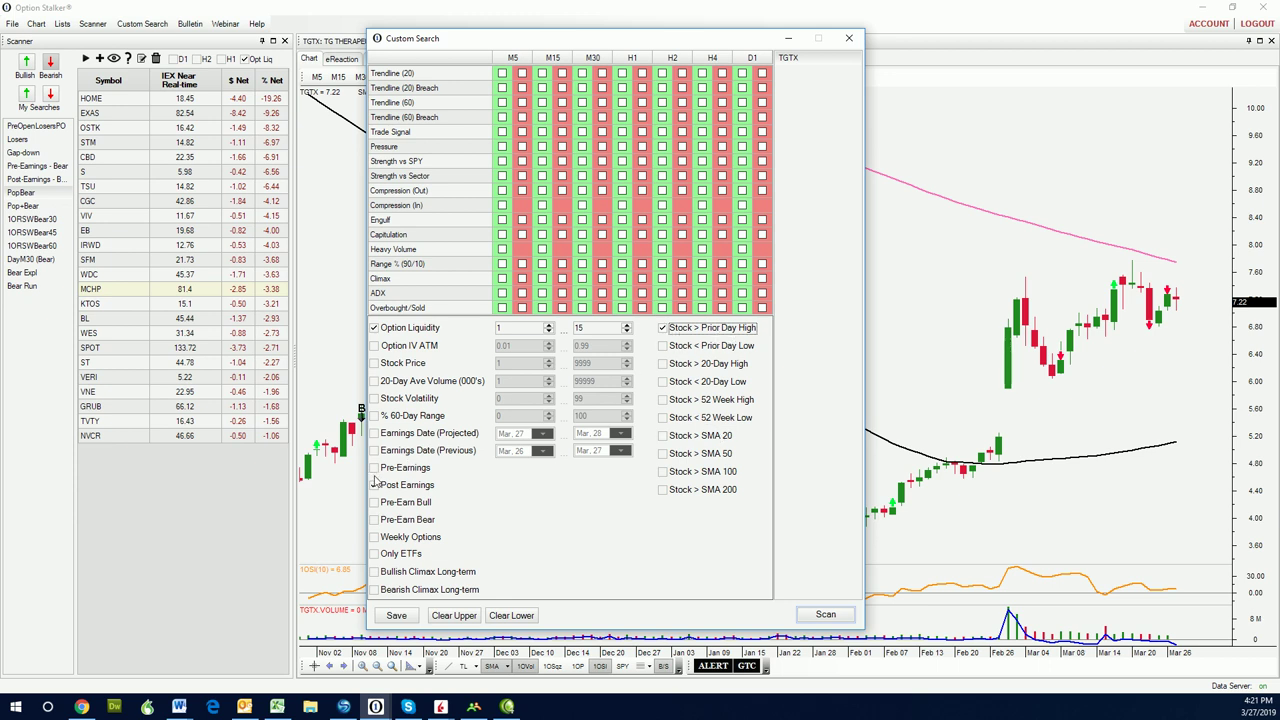
left_click(815, 615)
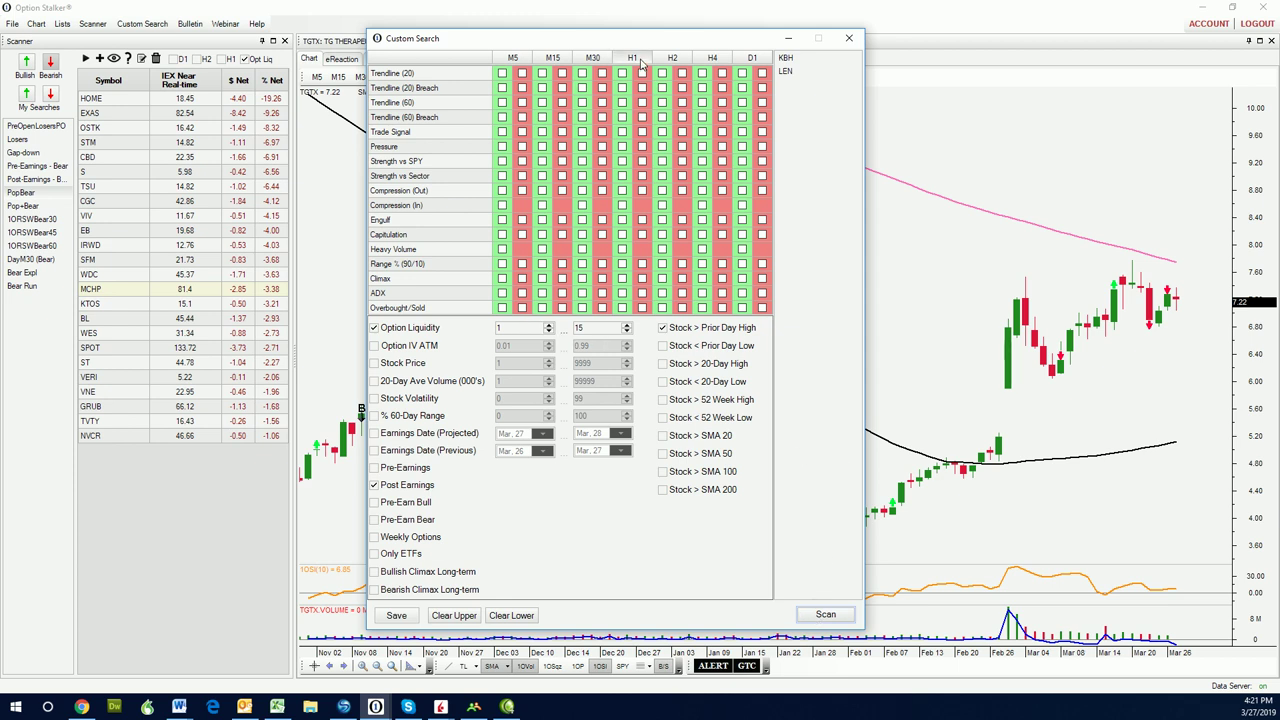
Review the KBH and LEN charts from the scan results for their price action after earnings
left_click_drag(656, 44, 58, 44)
left_click(193, 62)
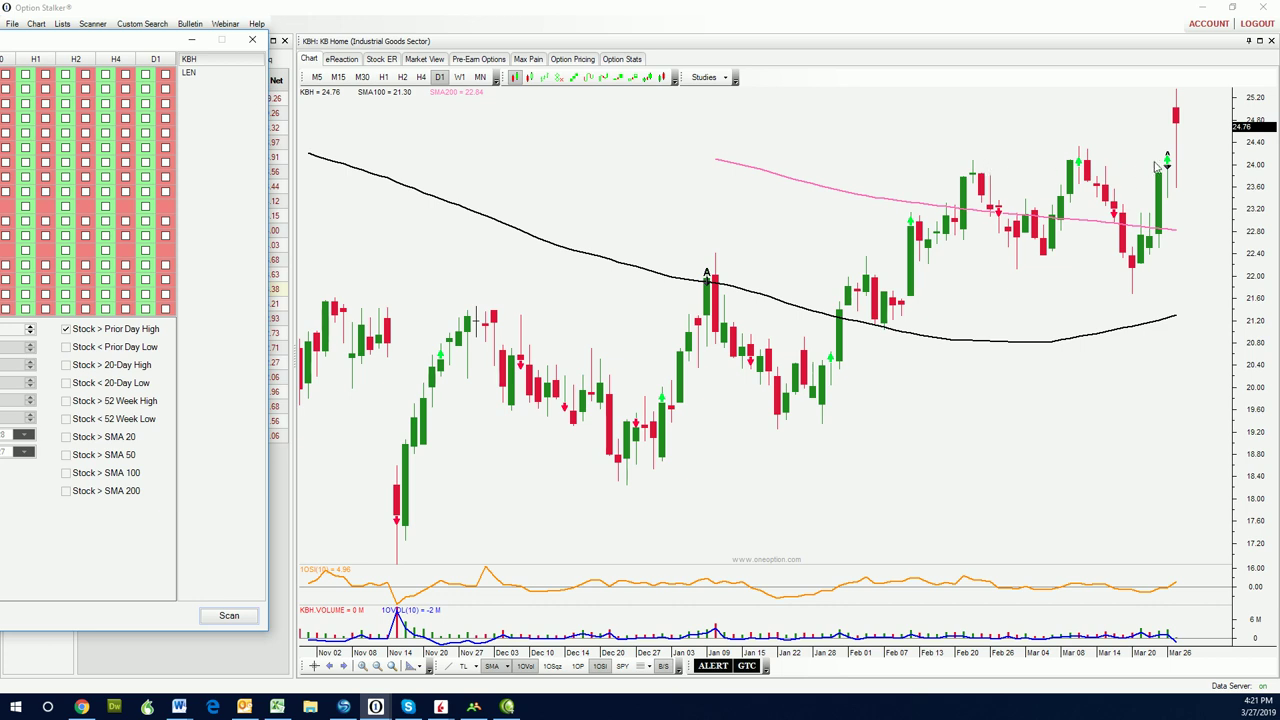
mouse_move(1176, 167)
left_click(188, 75)
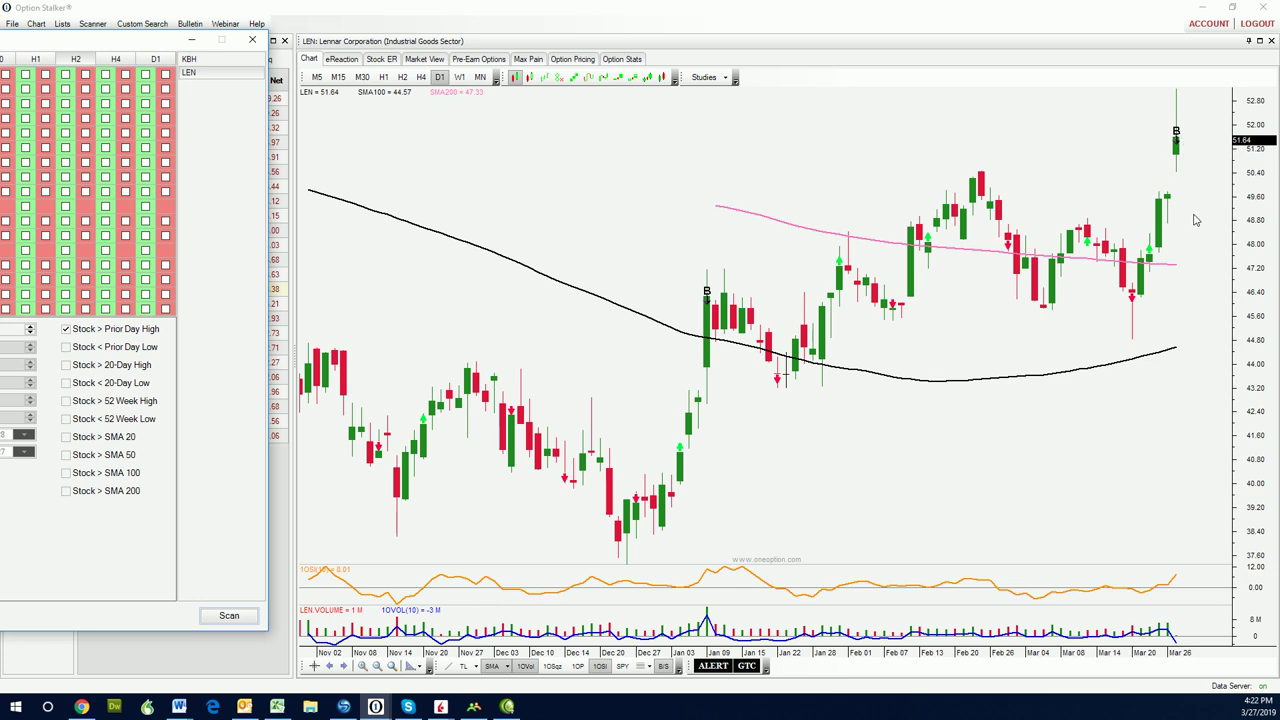
Replace the Stock > Prior Day High criterion with Stock < Prior Day Low and rerun the post-earnings scan
left_click_drag(115, 41, 575, 49)
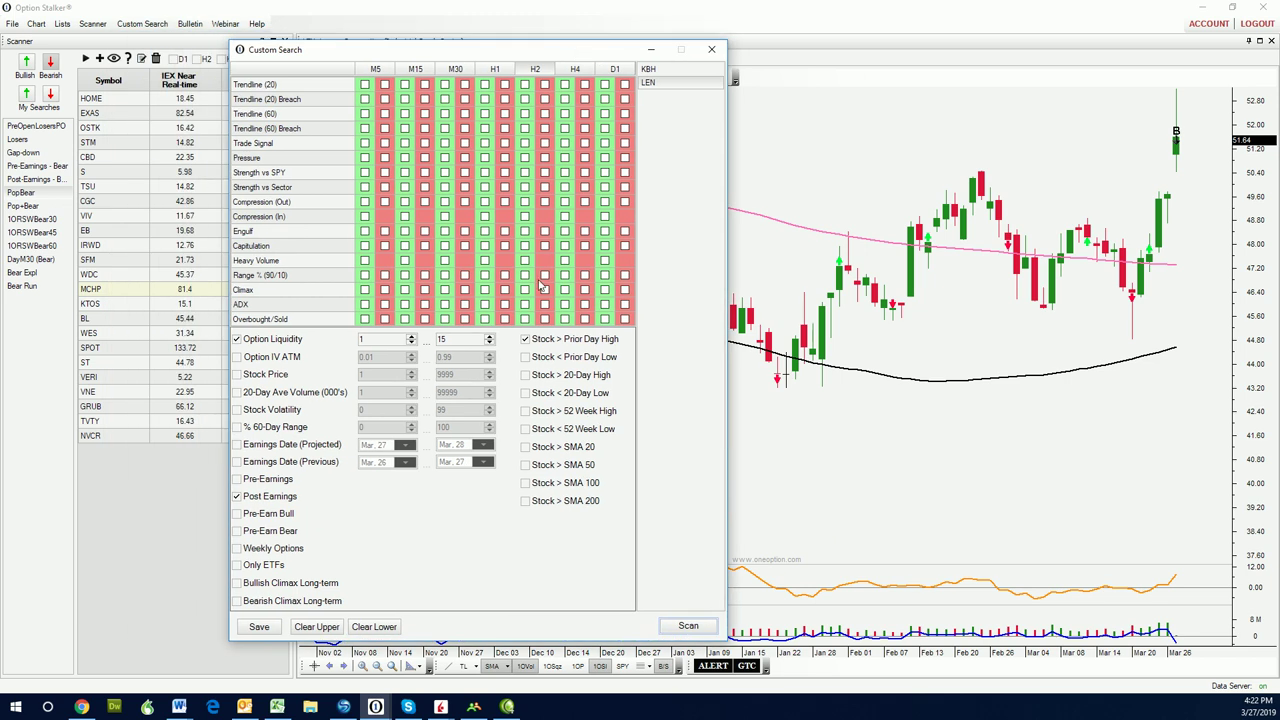
left_click(525, 357)
left_click(525, 339)
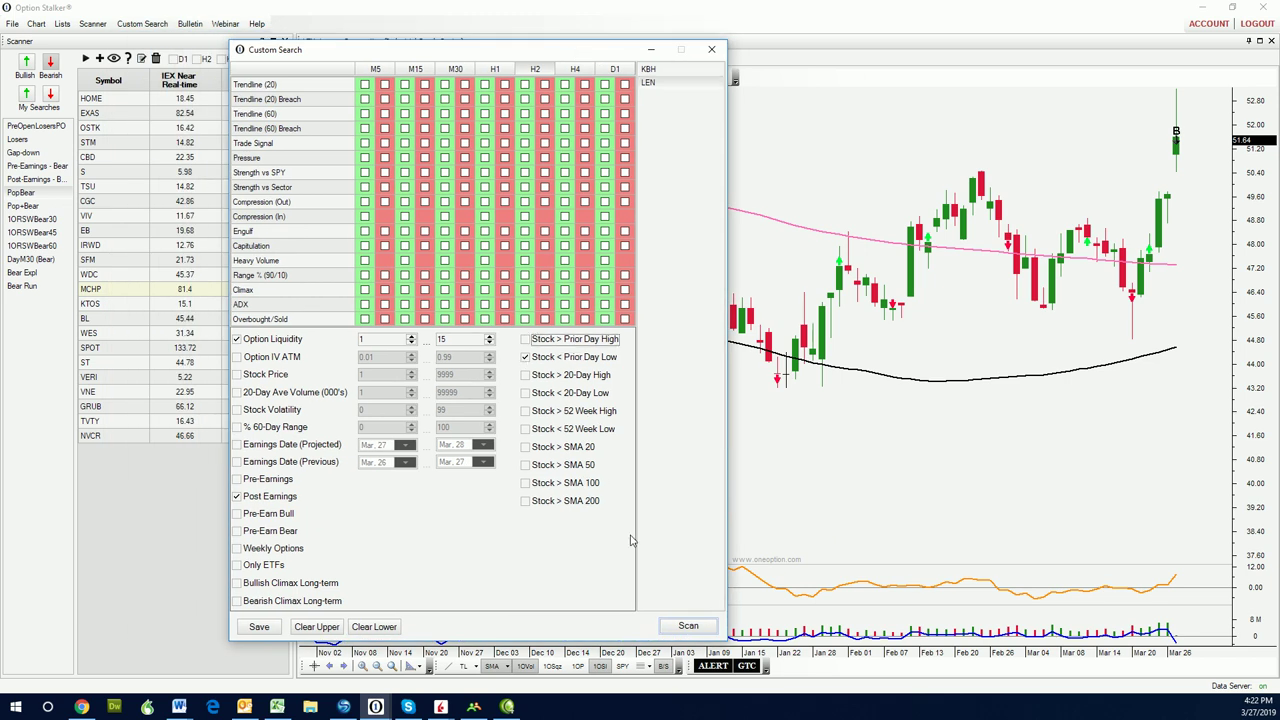
left_click(698, 627)
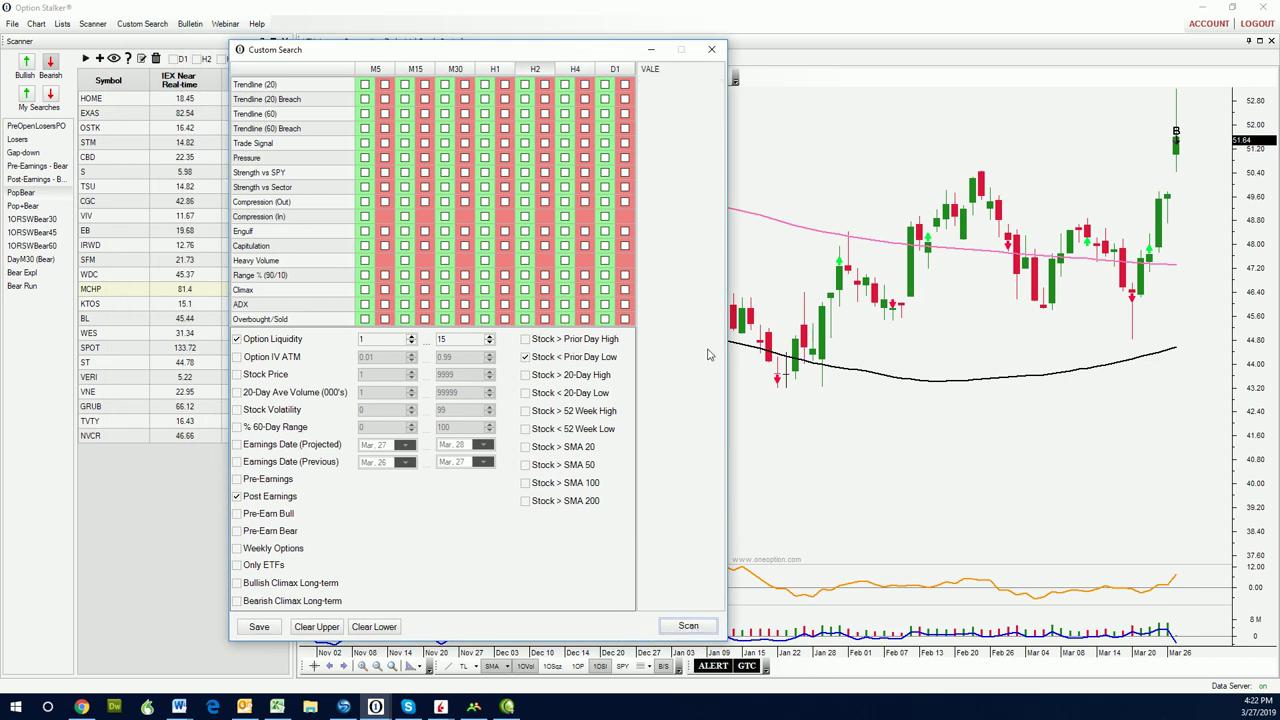
Review the VALE chart from the scan results, examining its most recent candle
left_click(645, 73)
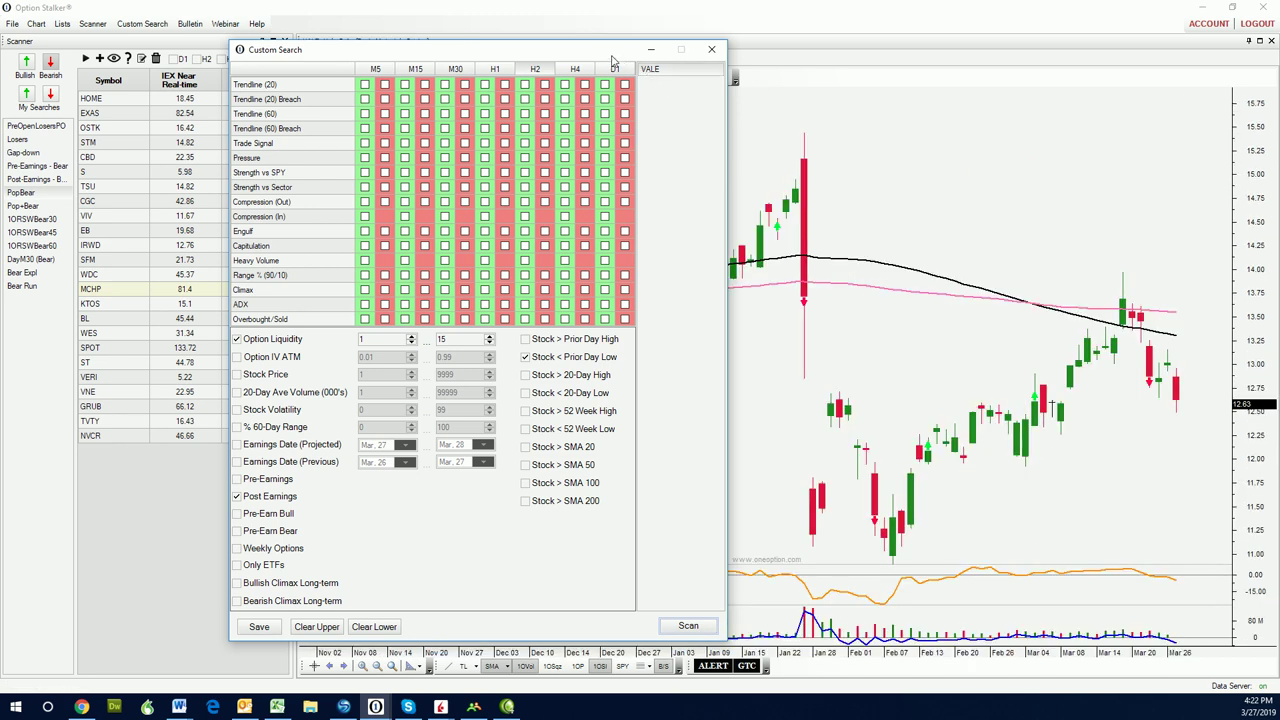
left_click_drag(594, 49, 156, 44)
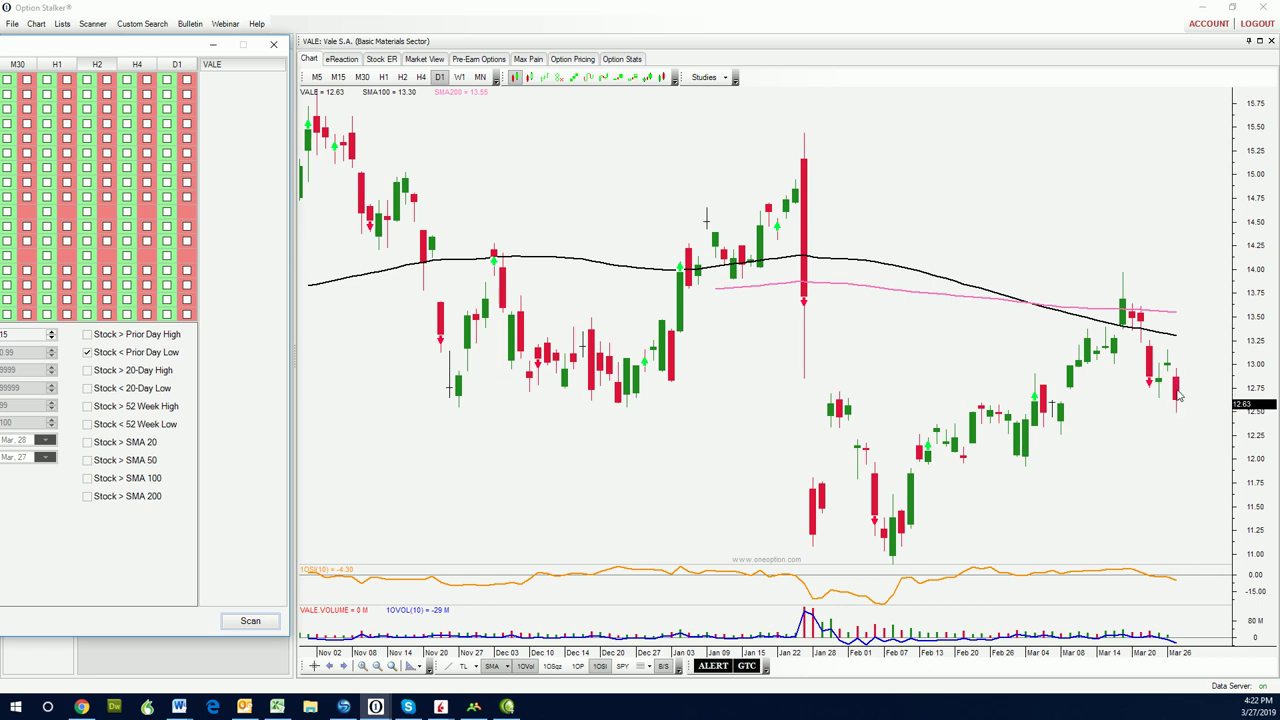
mouse_move(1177, 413)
Replace the Post Earnings criterion with a projected earnings date range from March 28 to April 12
left_click_drag(139, 56, 776, 64)
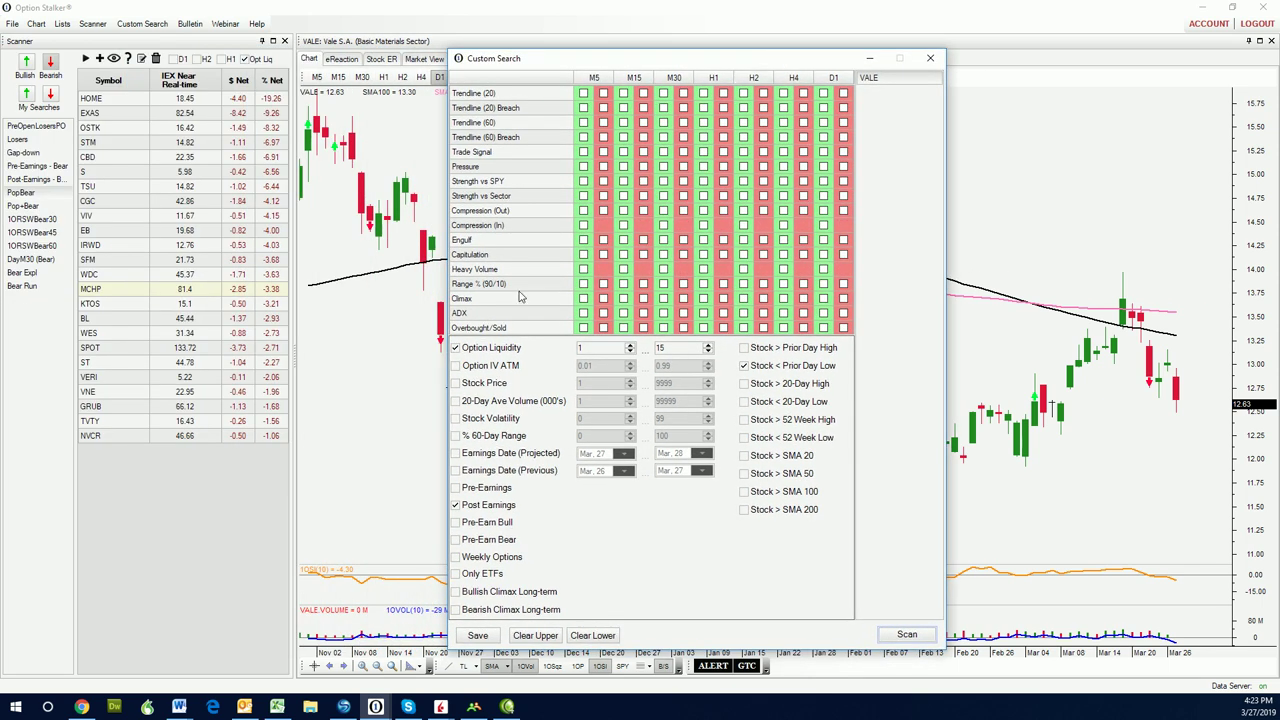
left_click(456, 506)
left_click(456, 455)
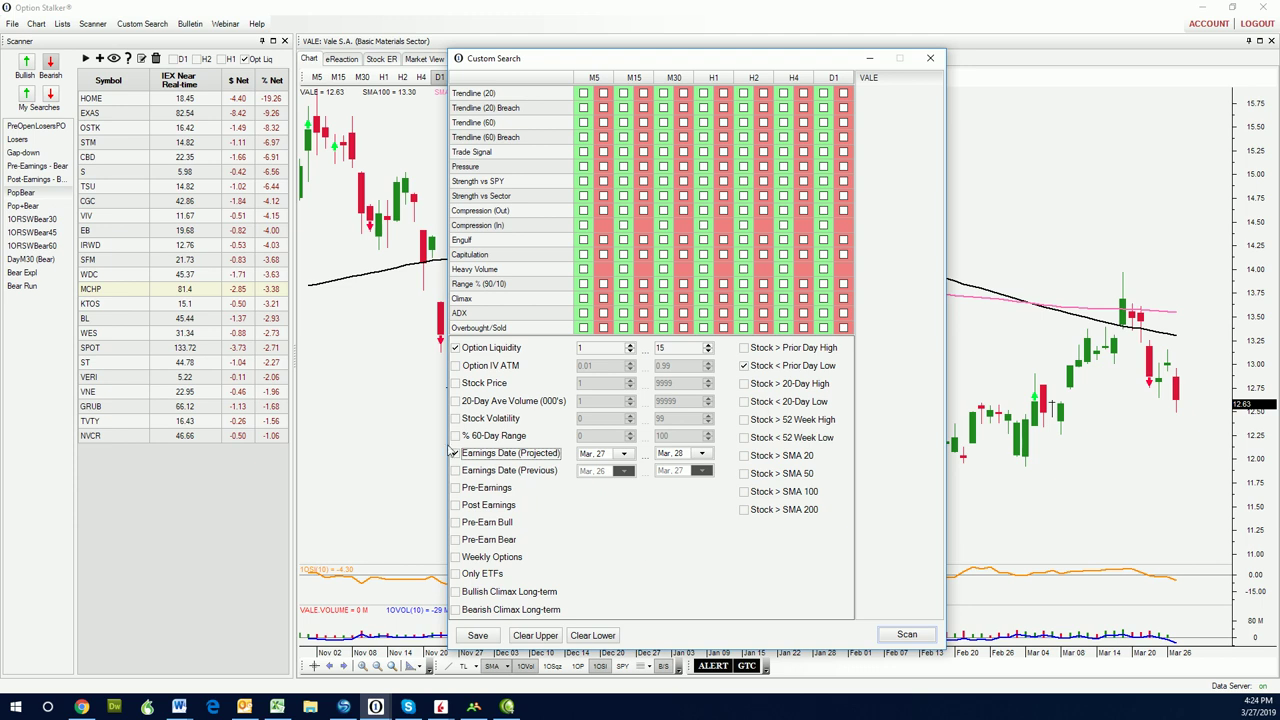
left_click(623, 455)
left_click(623, 455)
left_click(623, 455)
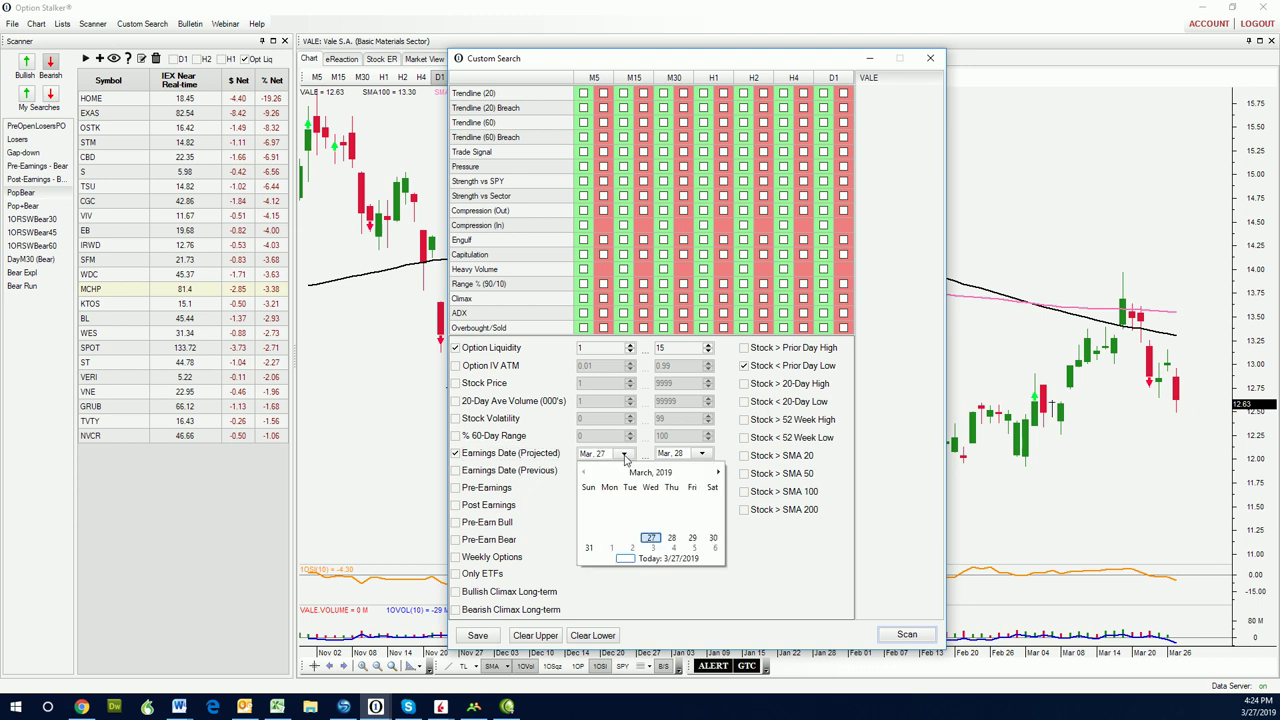
left_click(669, 538)
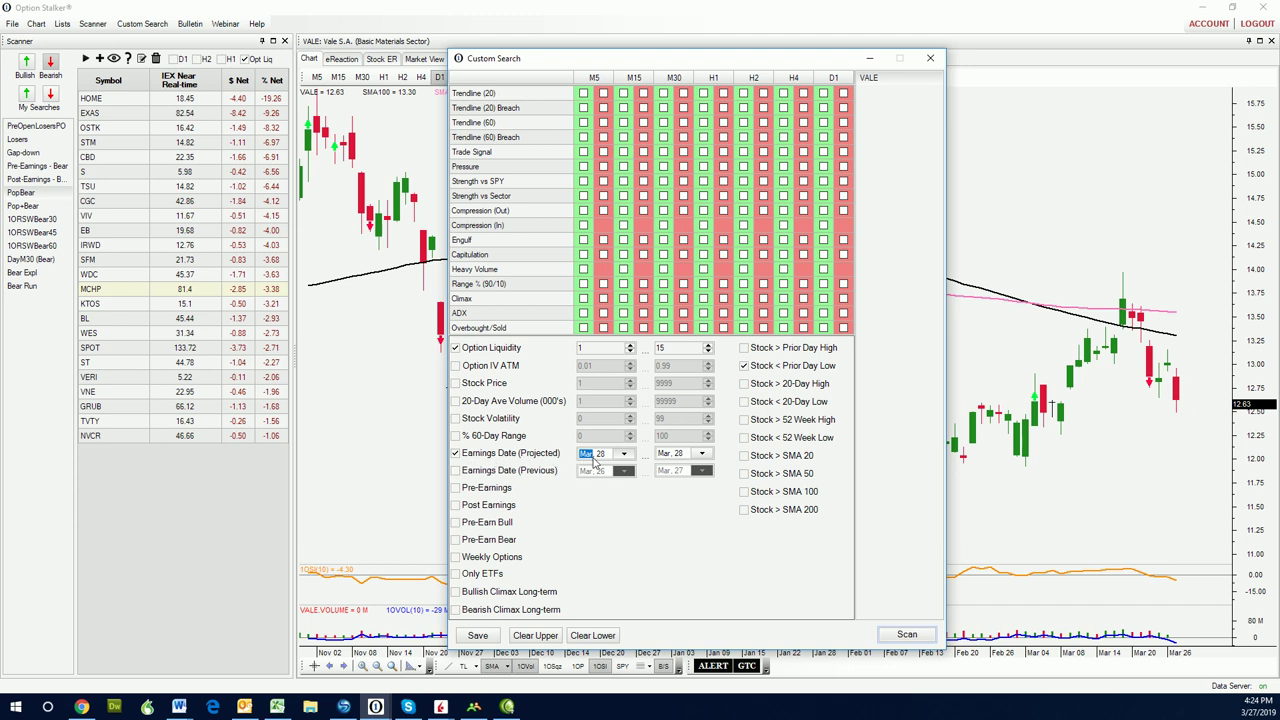
left_click(703, 454)
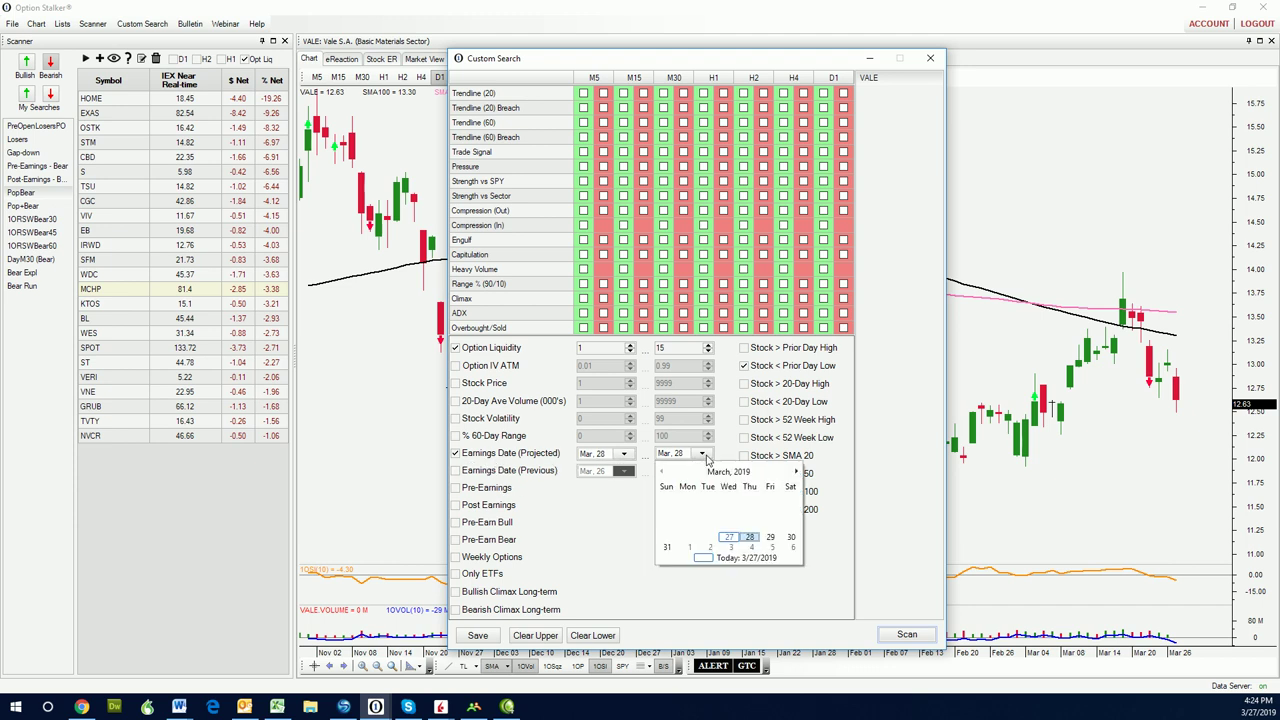
left_click(797, 471)
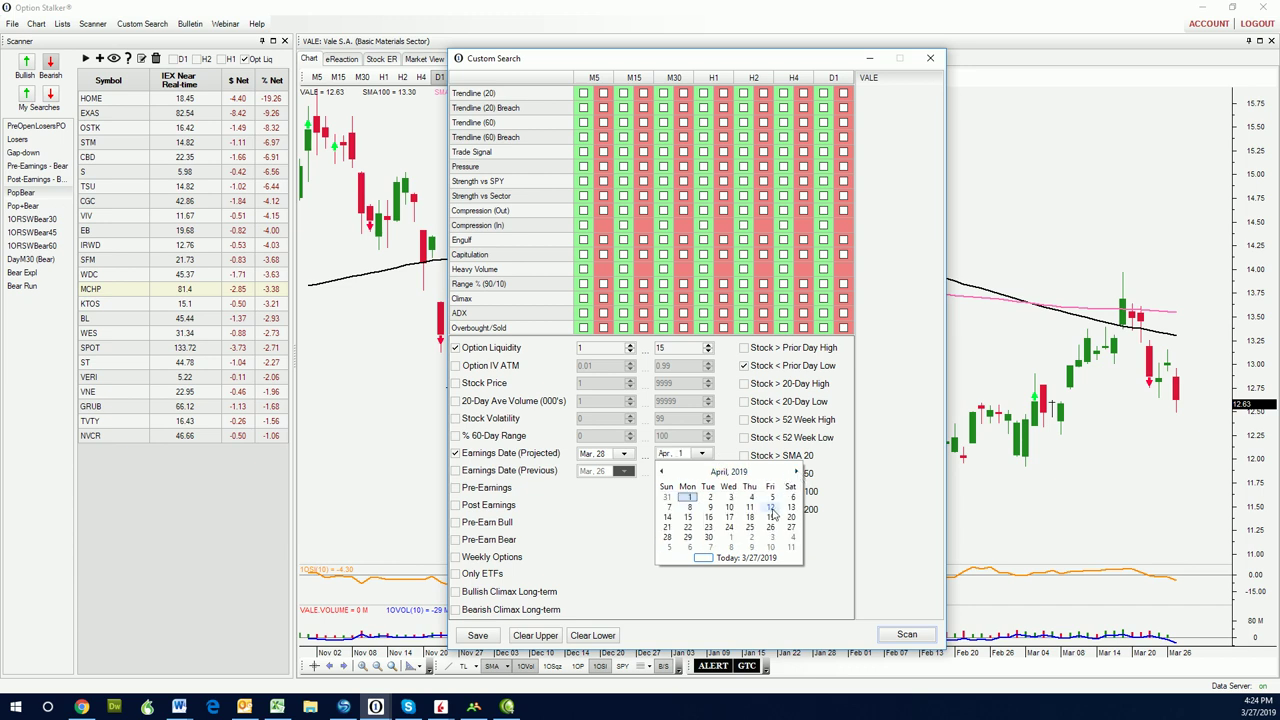
left_click(773, 510)
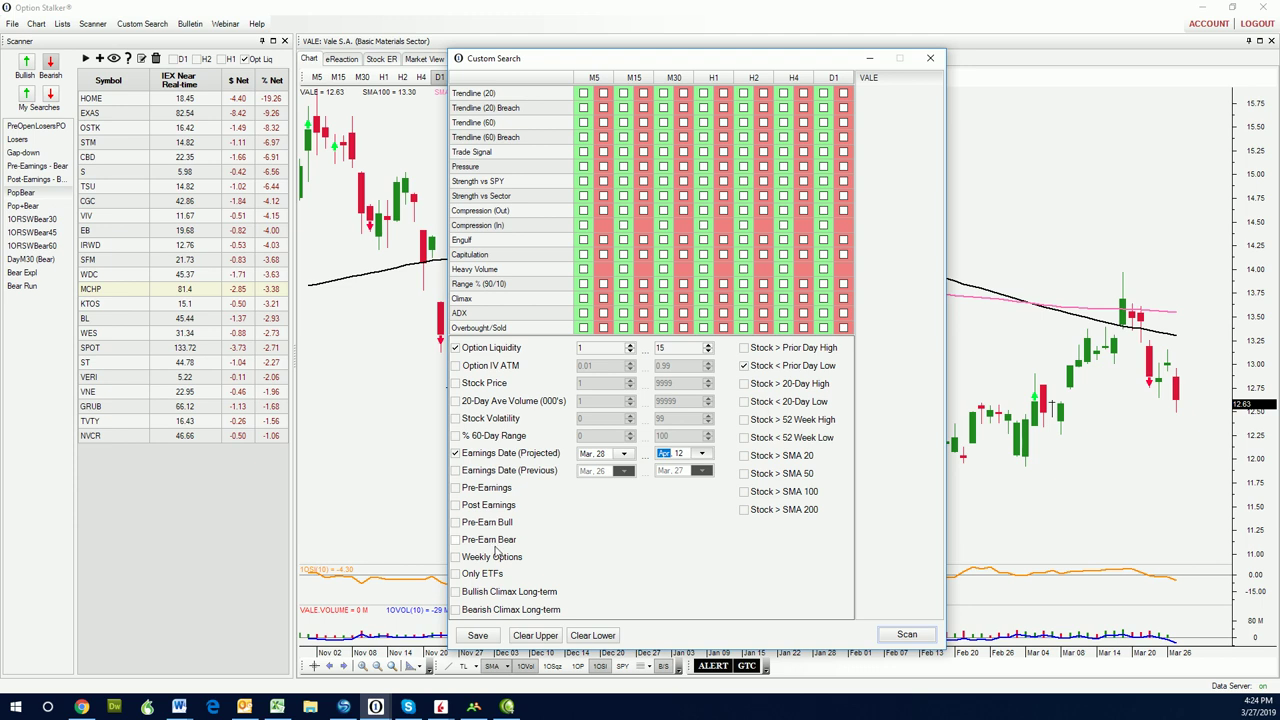
Add the Pre-Earn Bull criterion, remove Stock < Prior Day Low, and run the scan
left_click(456, 523)
left_click(906, 634)
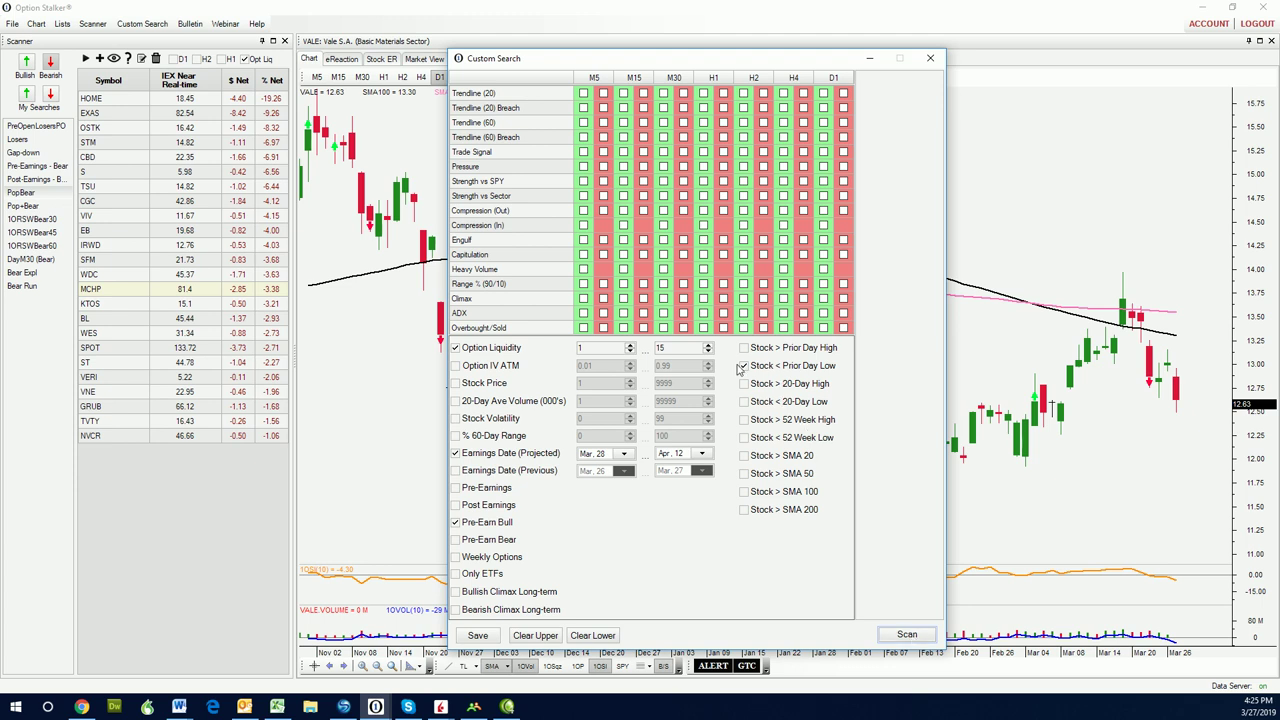
left_click(743, 366)
left_click(907, 635)
Review the BBBY, C, GS, JPM and WFC charts from the Pre-Earn Bull results for price action around their moving averages
left_click_drag(724, 56, 48, 65)
left_click(196, 86)
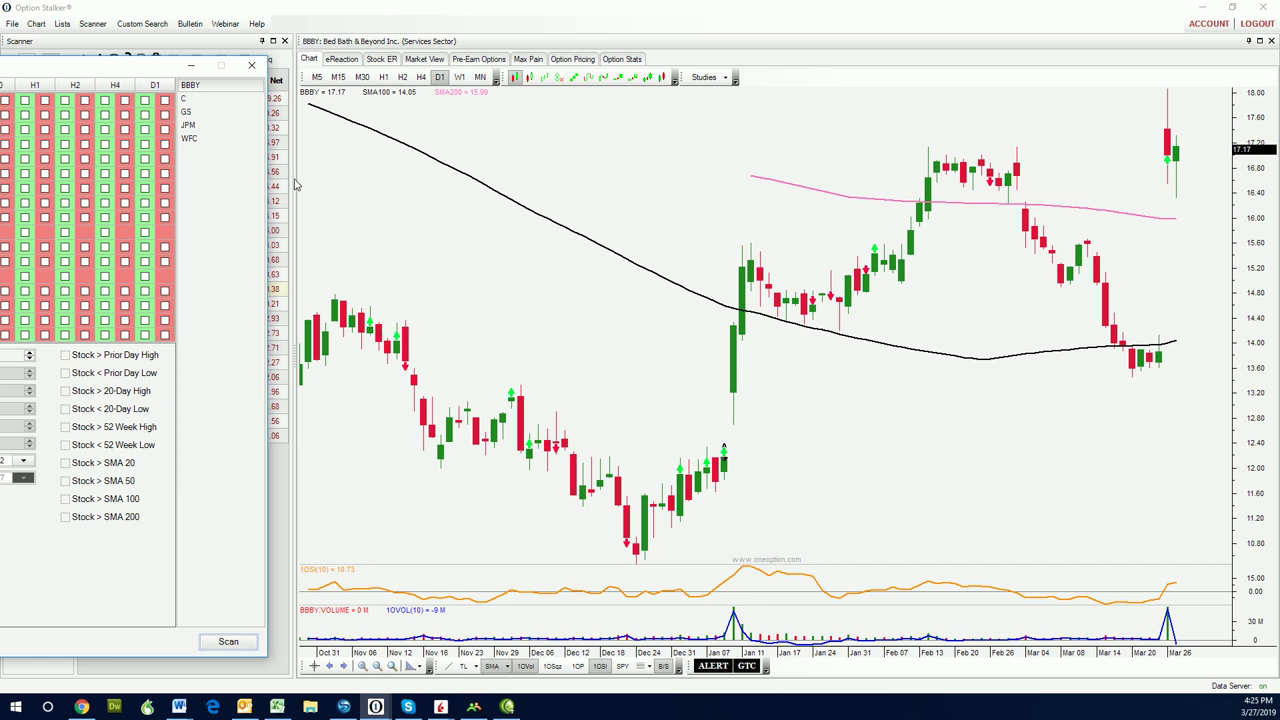
left_click(186, 100)
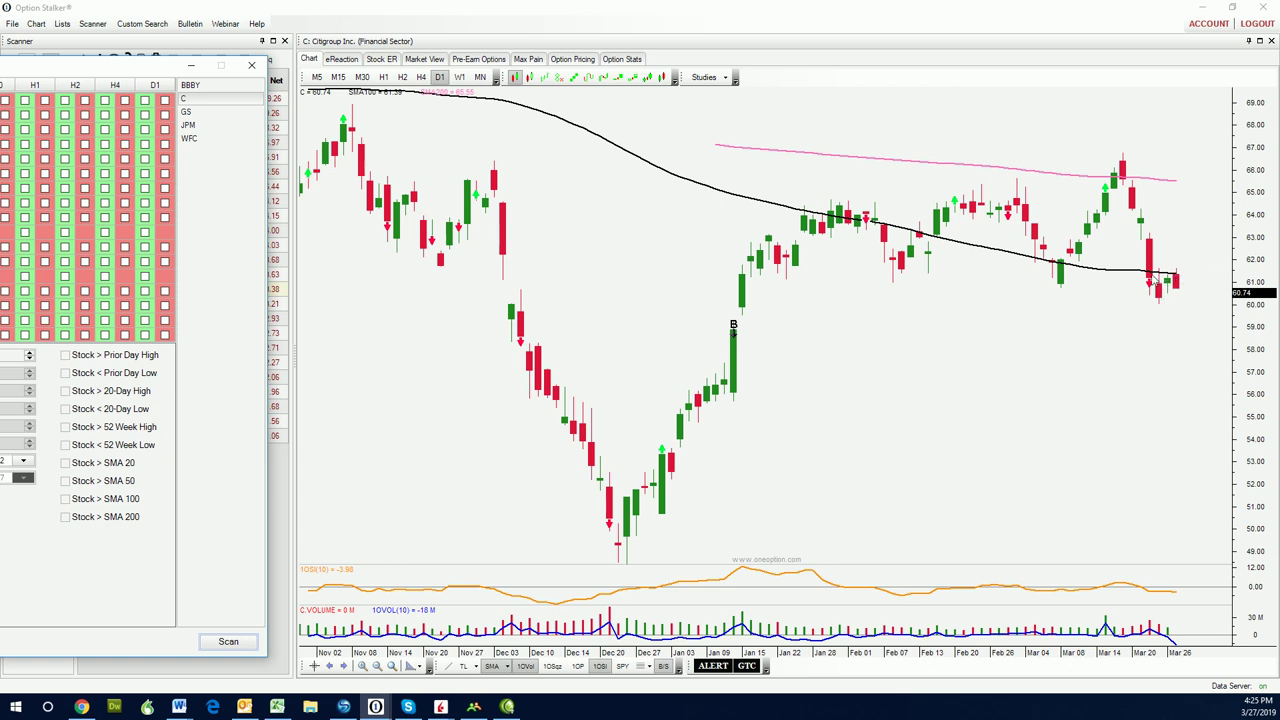
mouse_move(1178, 275)
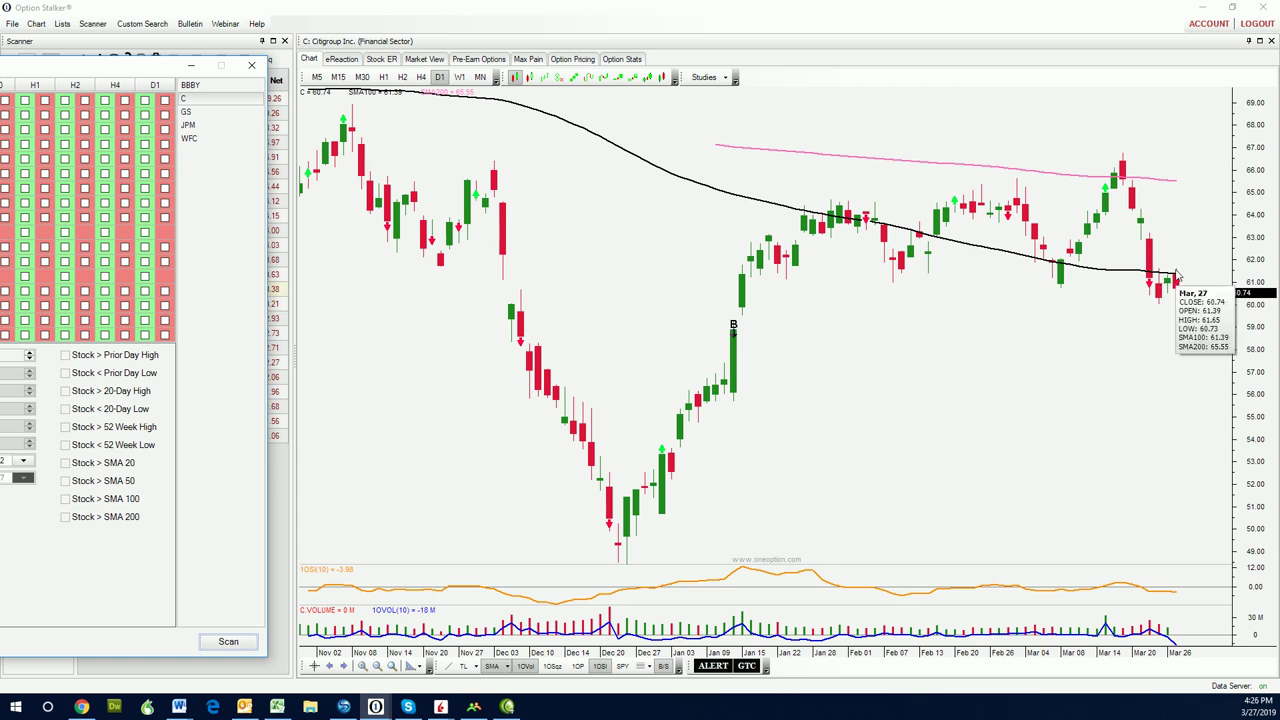
left_click(188, 111)
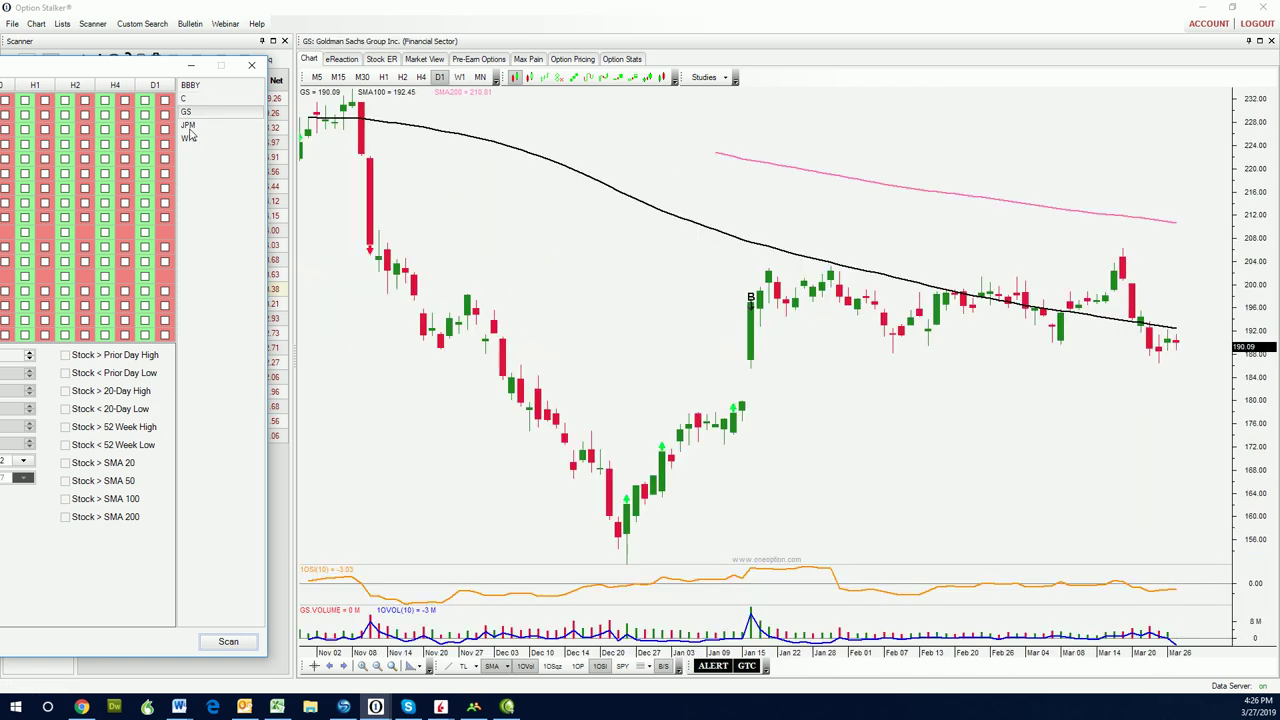
left_click(188, 128)
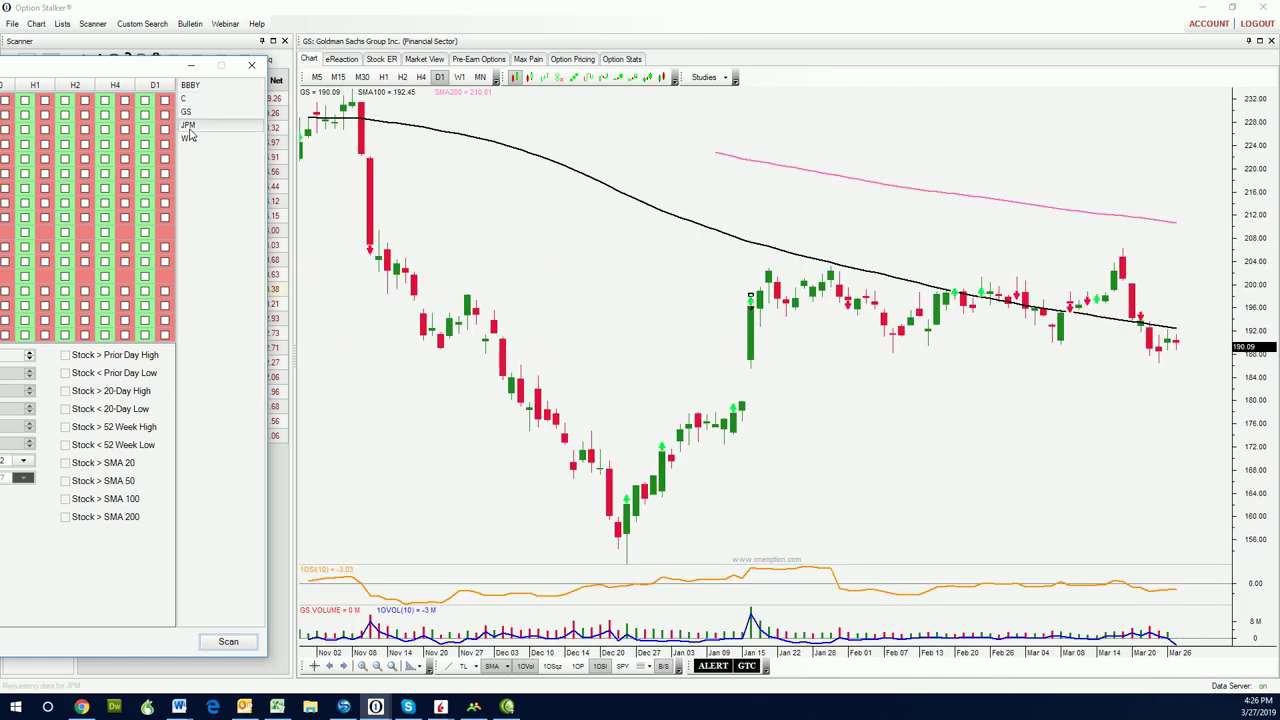
left_click(194, 140)
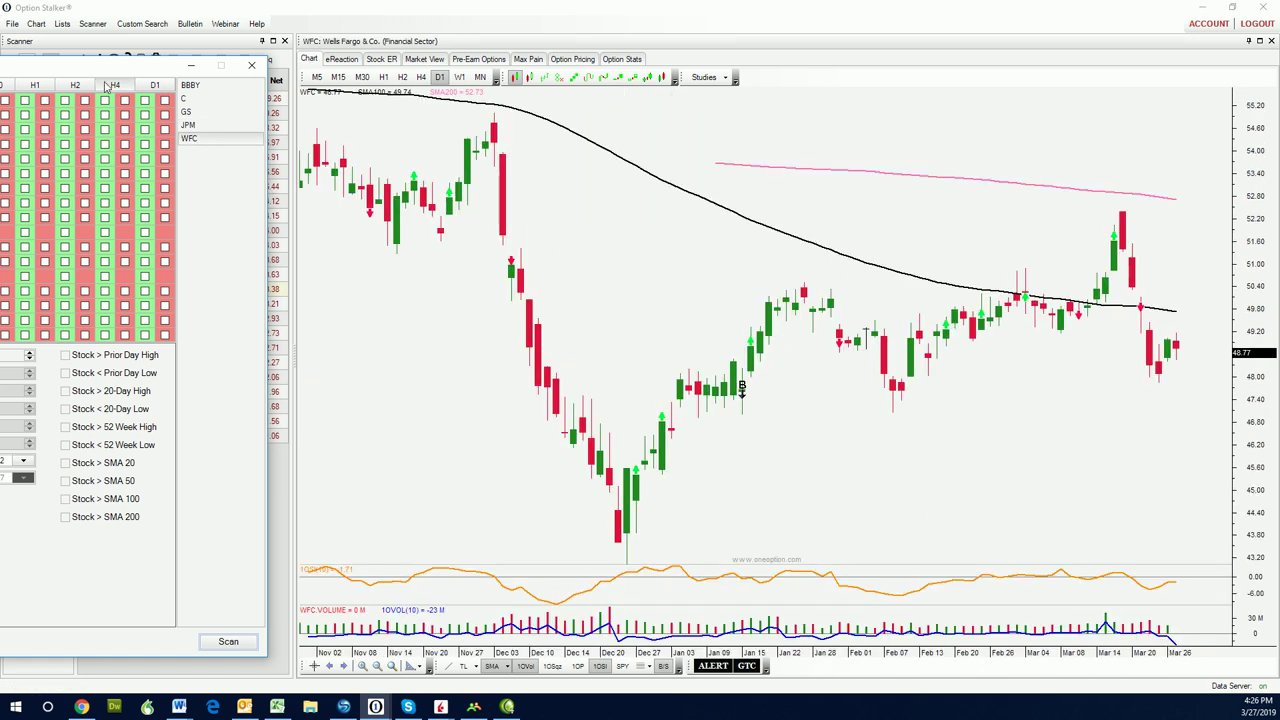
left_click_drag(92, 67, 465, 44)
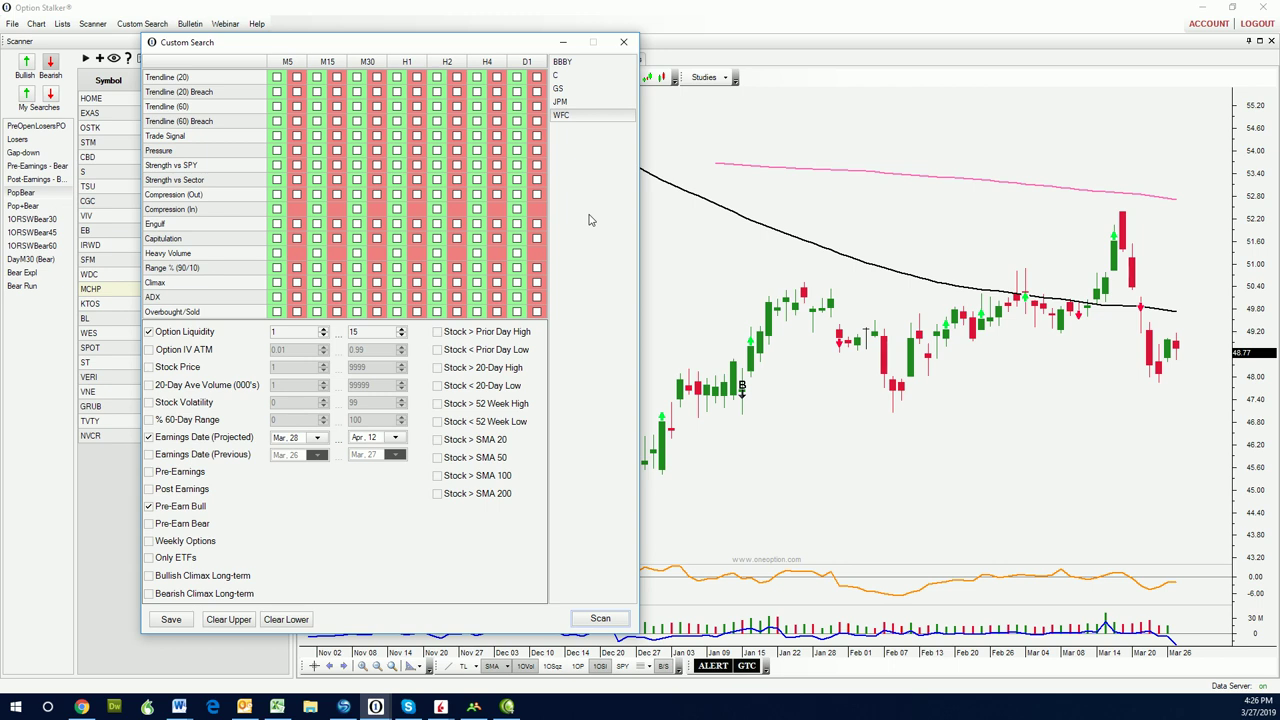
Extend the projected earnings date range to April 16, rerun the scan, and view the NFLX chart
left_click(396, 438)
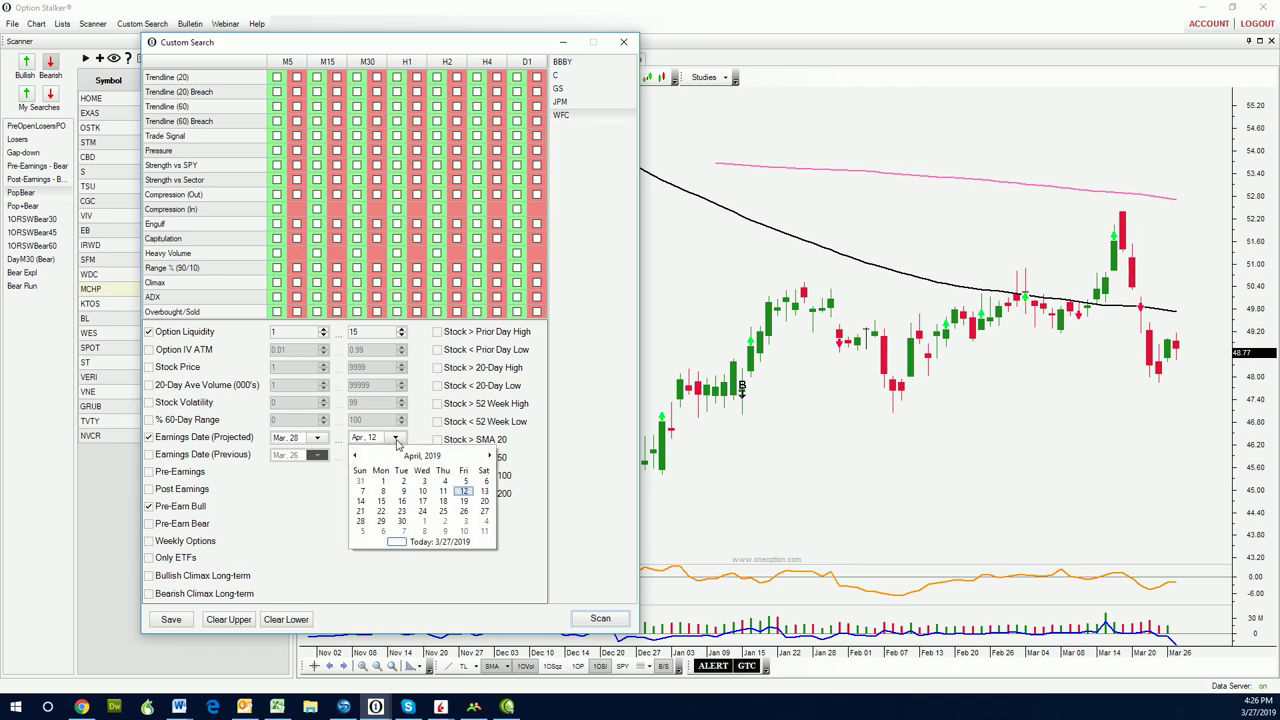
left_click(401, 502)
left_click(588, 619)
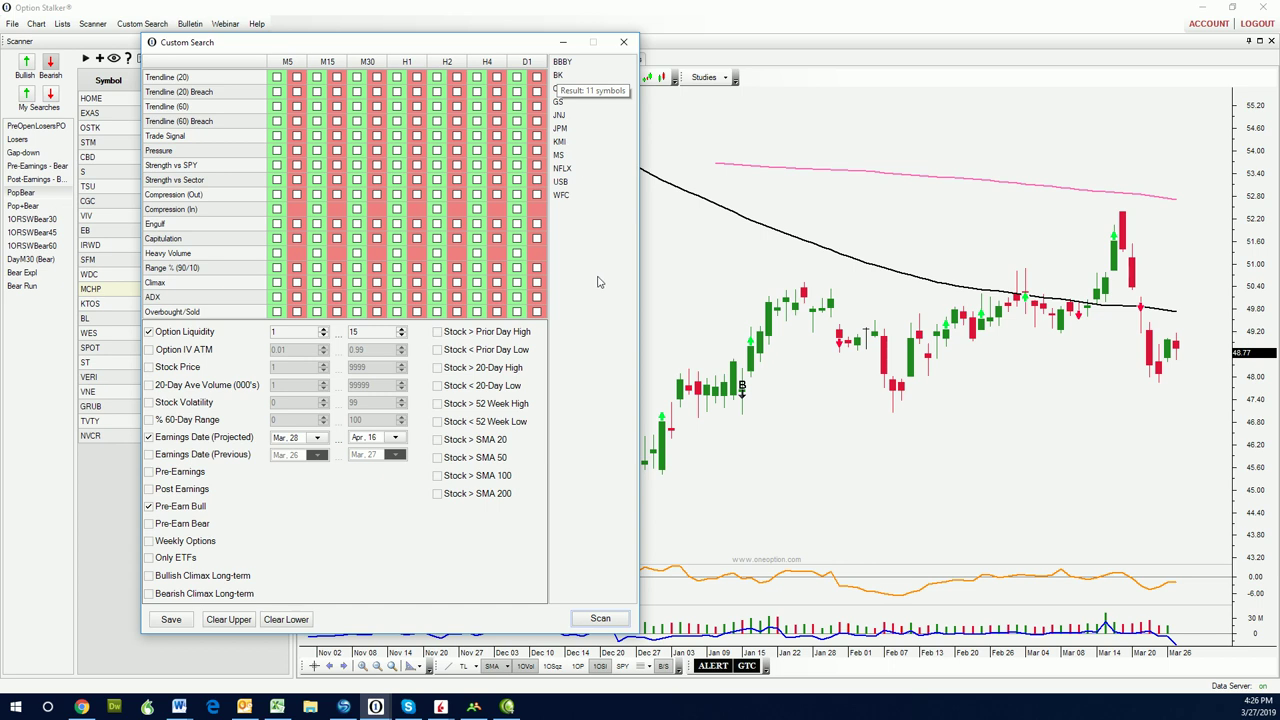
left_click(561, 170)
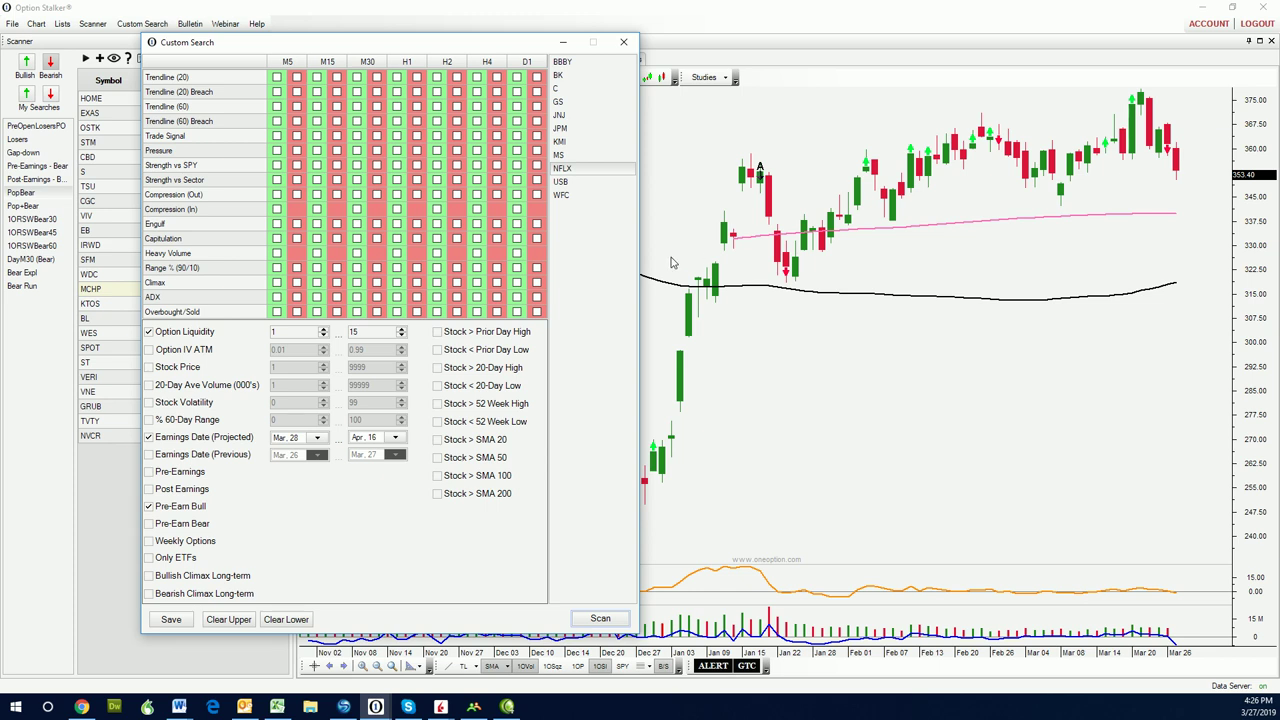
Replace the Pre-Earn Bull criterion with Pre-Earn Bear, run the scan, and shift the Custom Search window aside
left_click(148, 438)
left_click(148, 507)
left_click(148, 524)
left_click(600, 619)
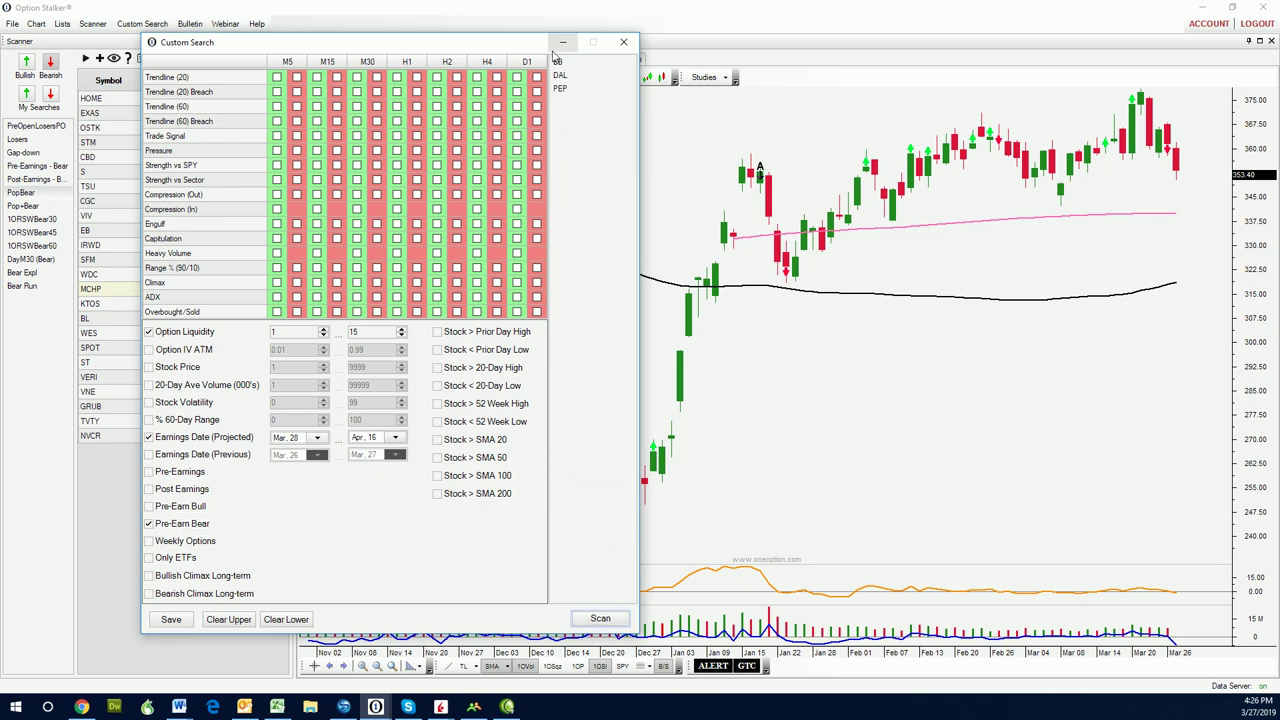
left_click_drag(501, 50, 473, 42)
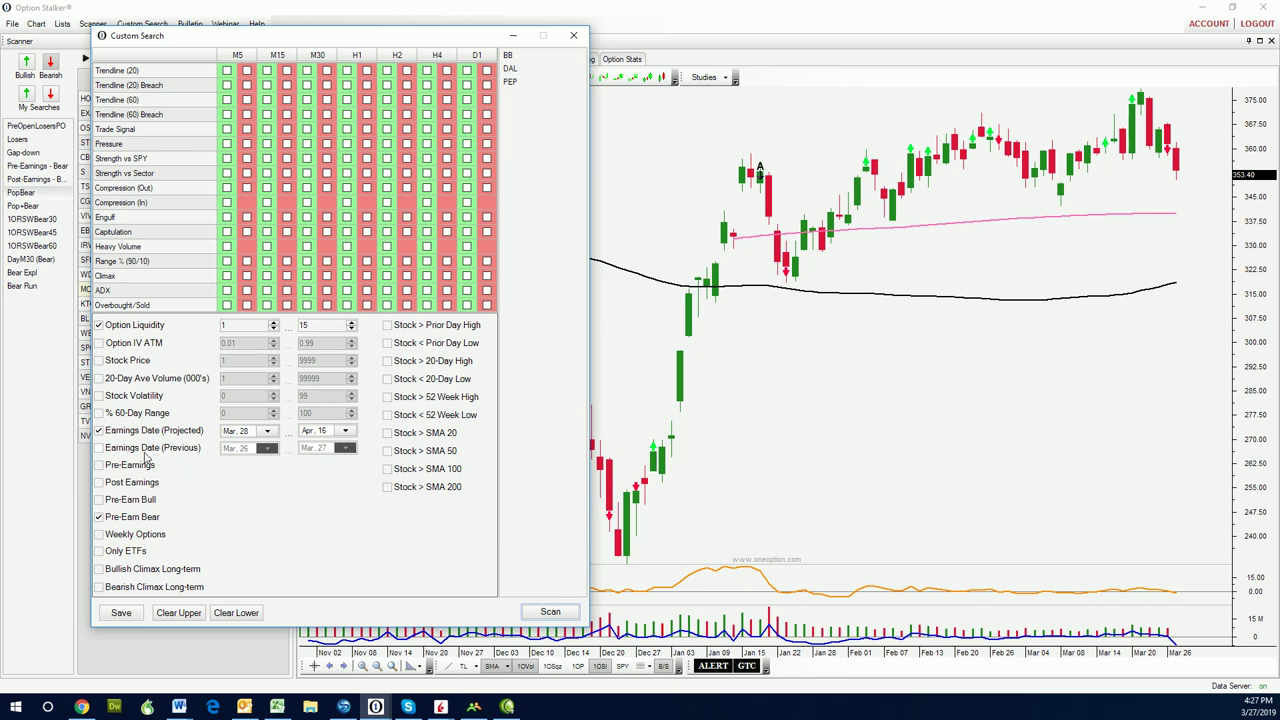
Replace the projected earnings date criterion with a previous earnings date range from March 11 to March 27 and run the scan
left_click(99, 432)
left_click(100, 448)
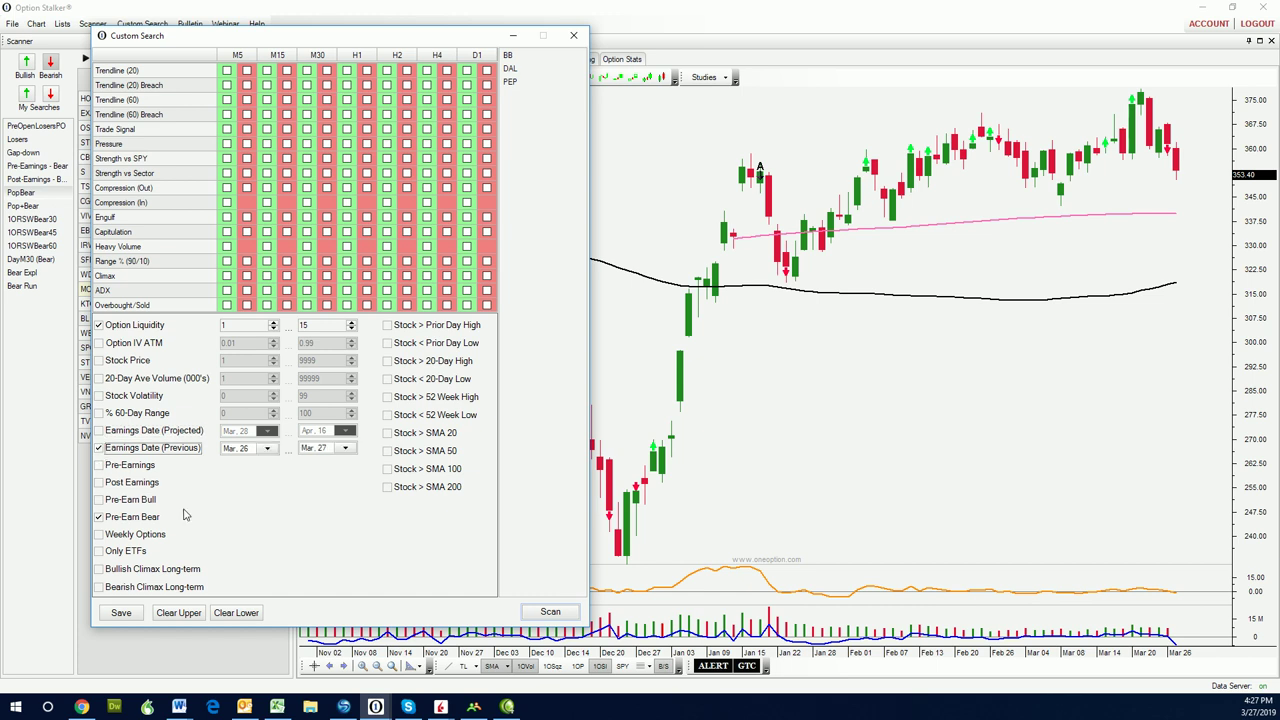
left_click(266, 451)
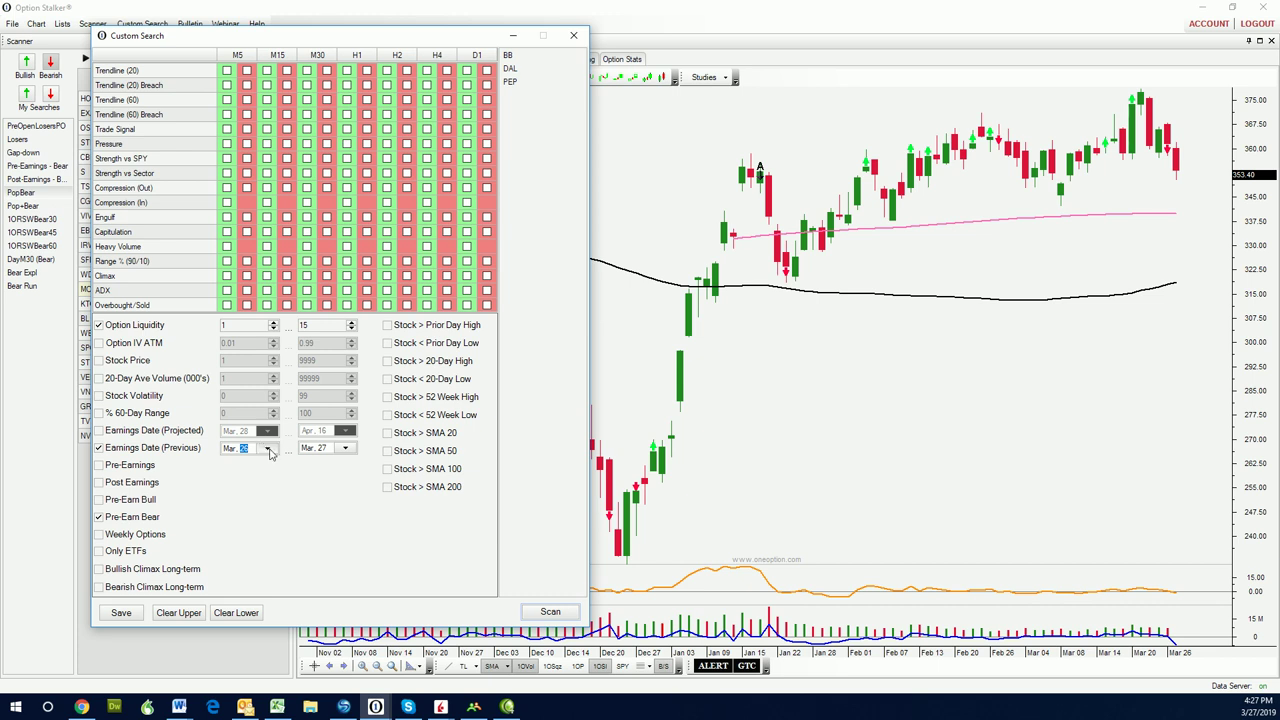
left_click(268, 448)
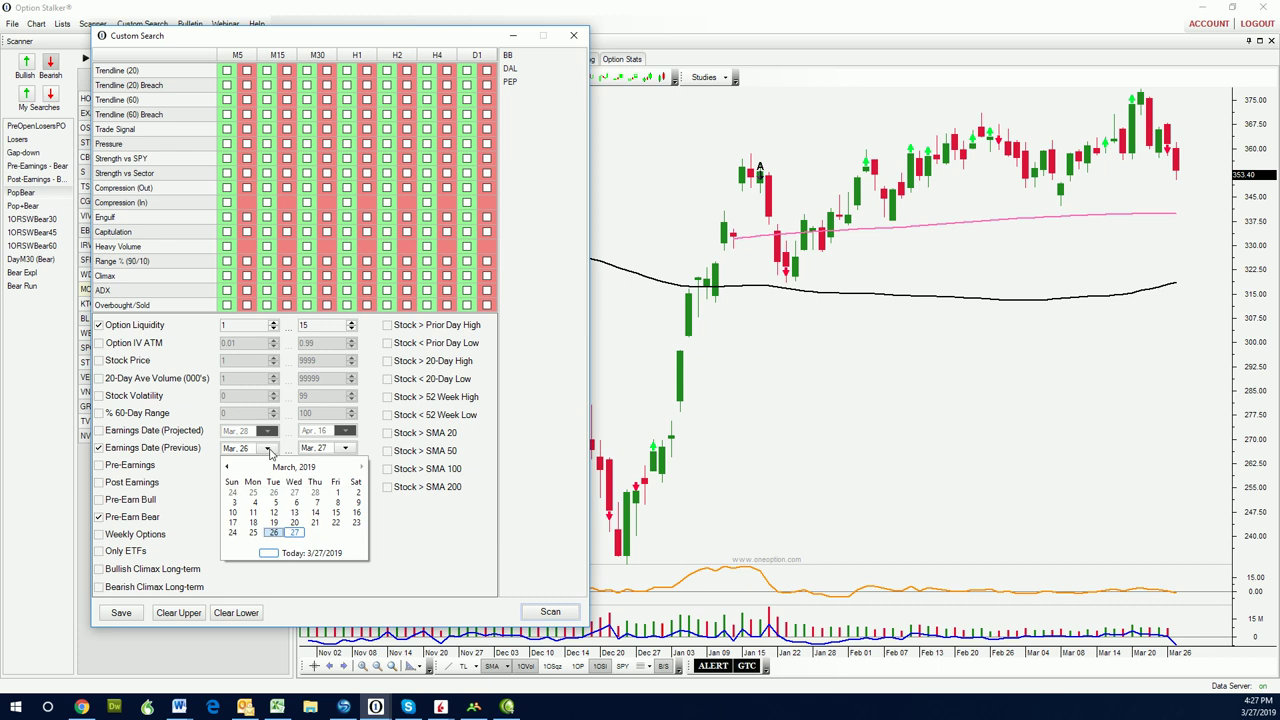
left_click(253, 514)
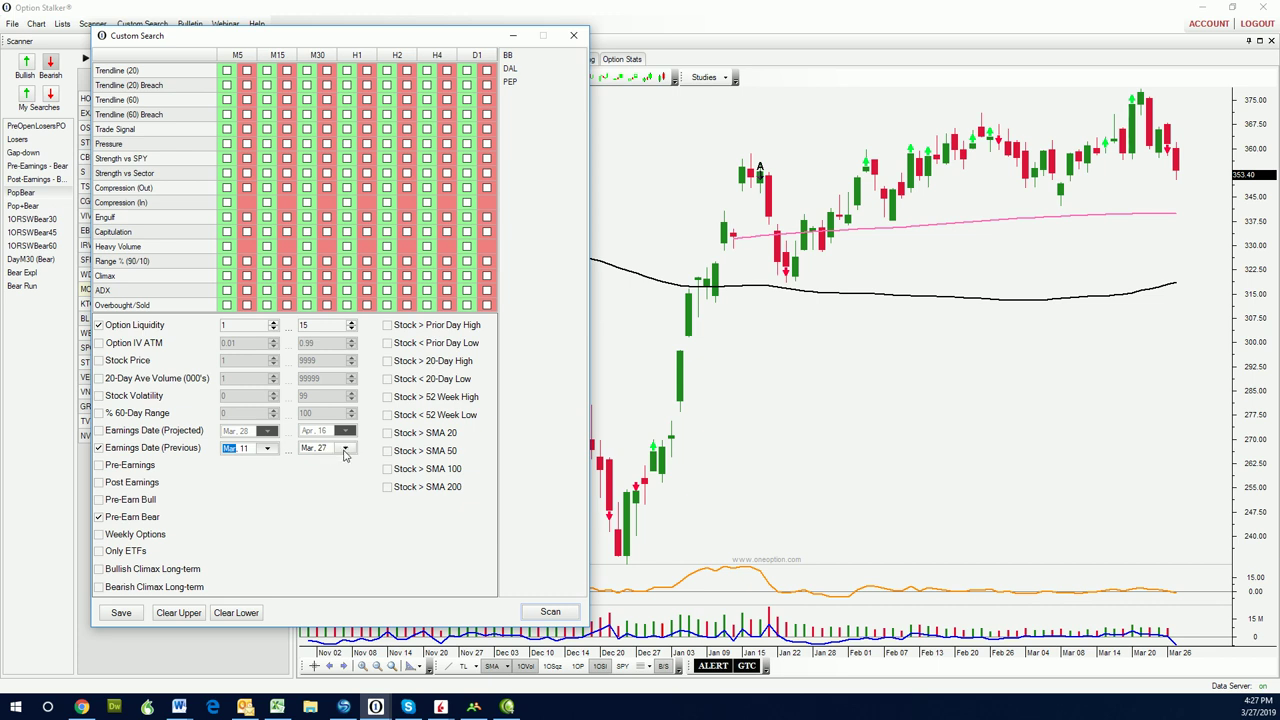
left_click(537, 614)
Remove the Pre-Earn Bear criterion, rescan, and narrow the results with Stock > 20-Day High
left_click(99, 517)
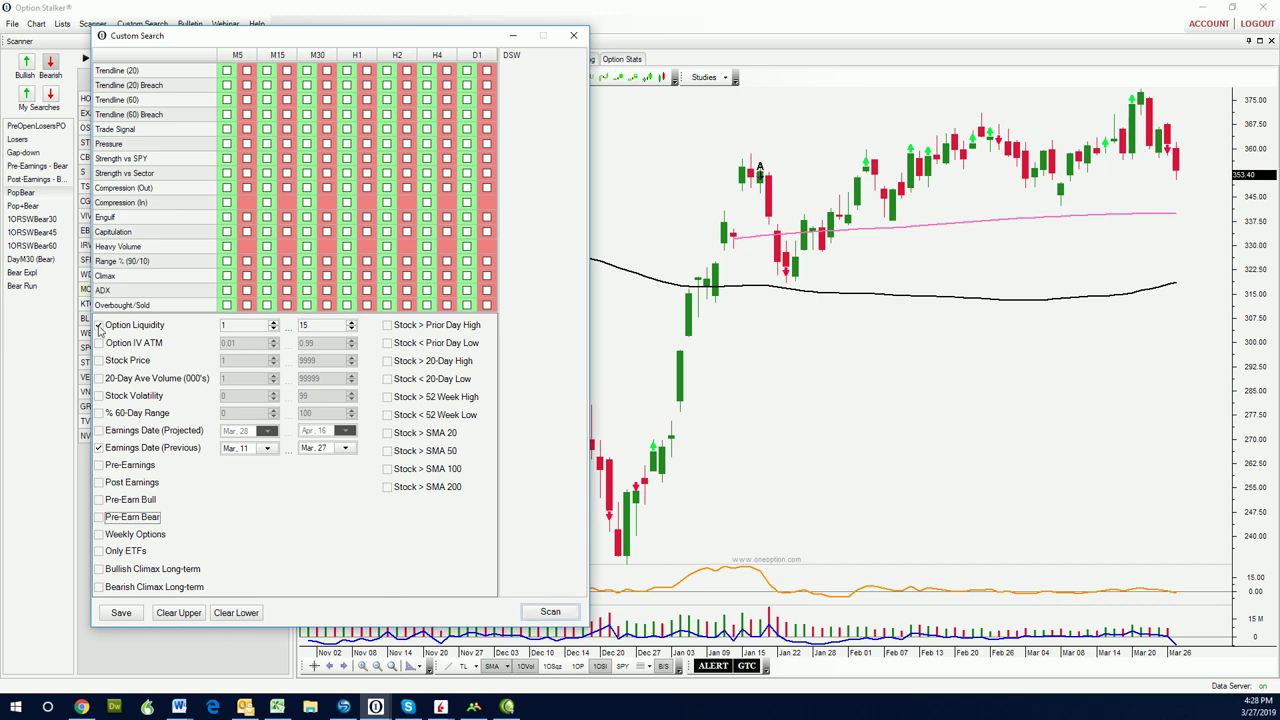
left_click(550, 612)
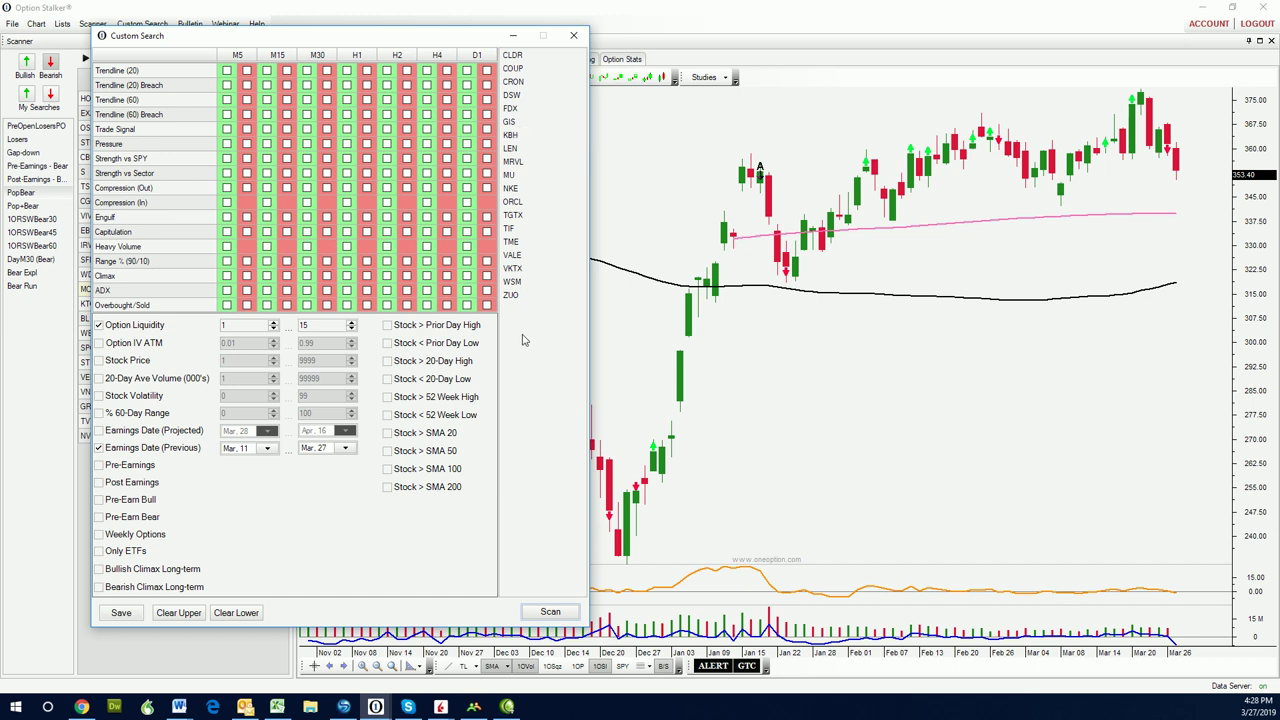
left_click(387, 362)
left_click(548, 612)
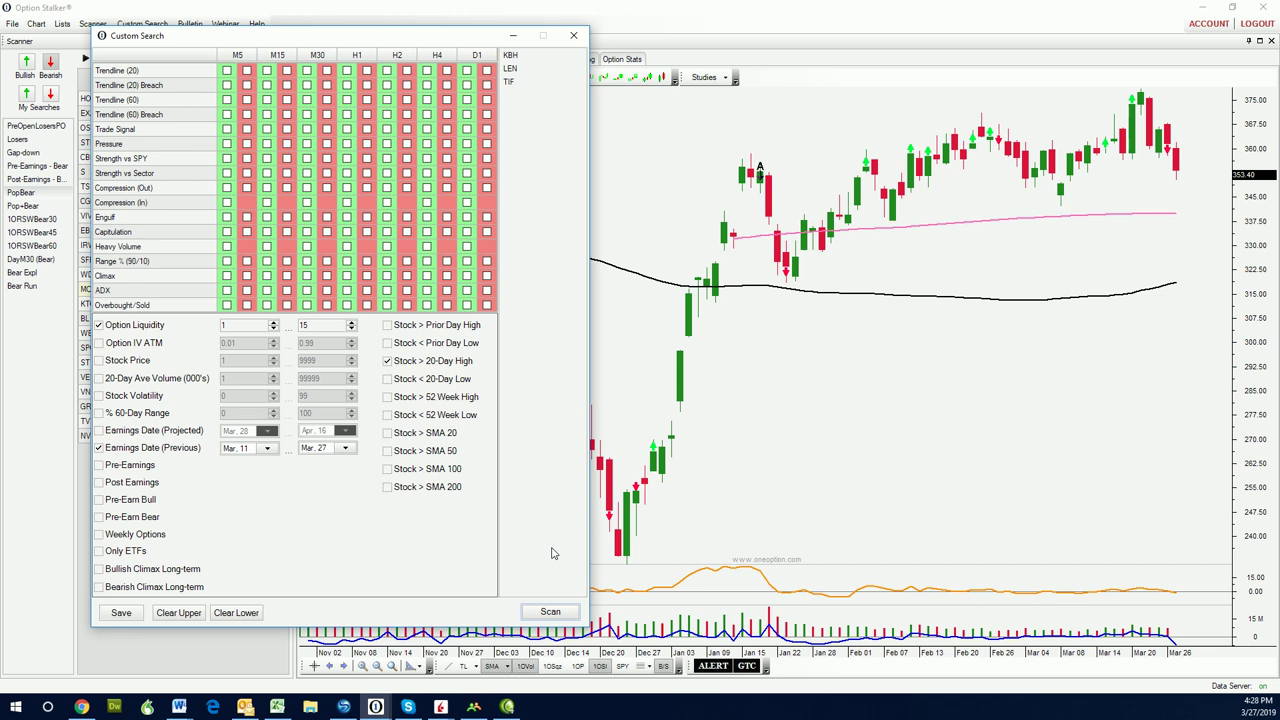
Move the Custom Search window off the chart and review TIF's price action since its latest earnings
left_click_drag(422, 41, 113, 62)
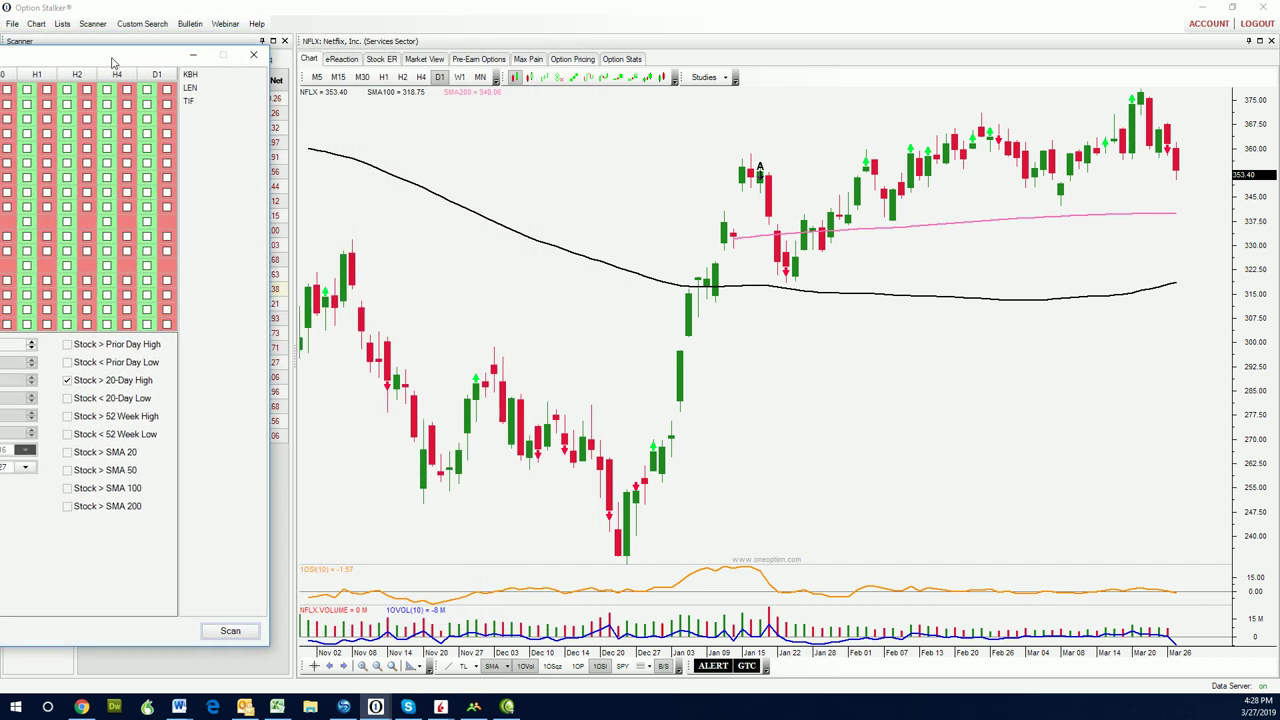
left_click(192, 106)
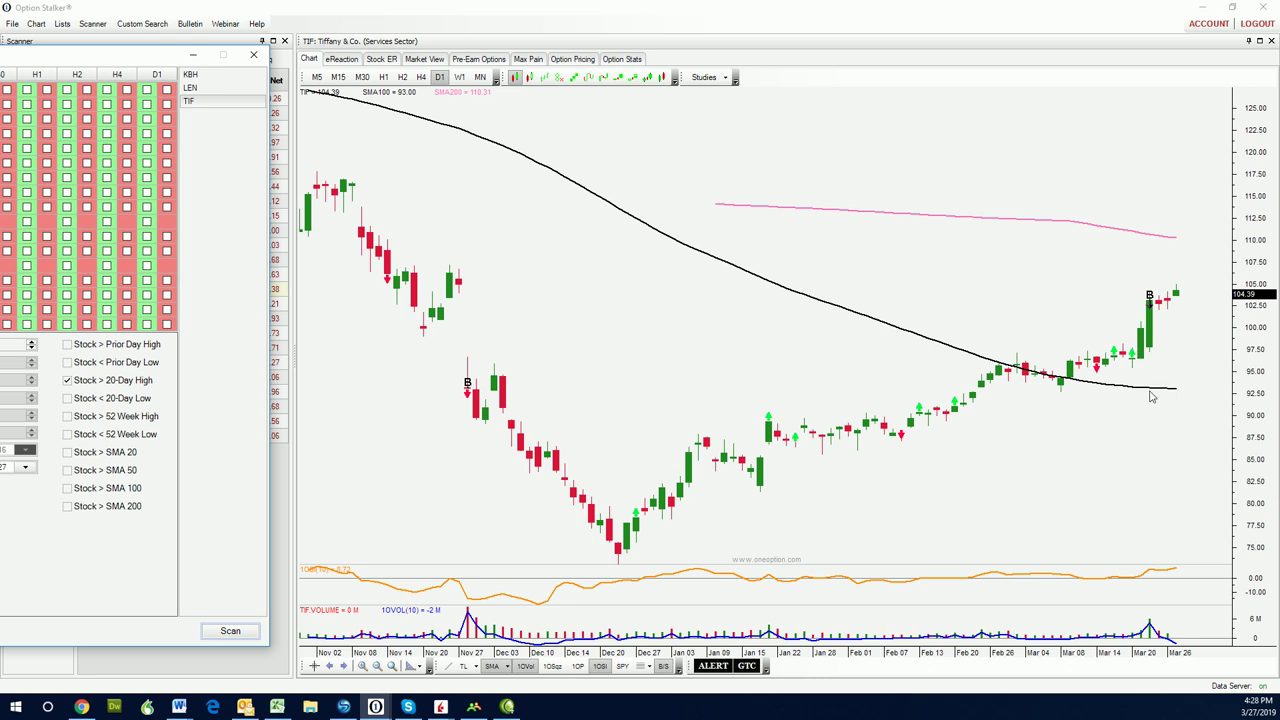
mouse_move(1152, 310)
Clear the lower criteria, scan for bullish D1 Engulf, and rescan with Option Liquidity enabled
left_click_drag(70, 54, 769, 52)
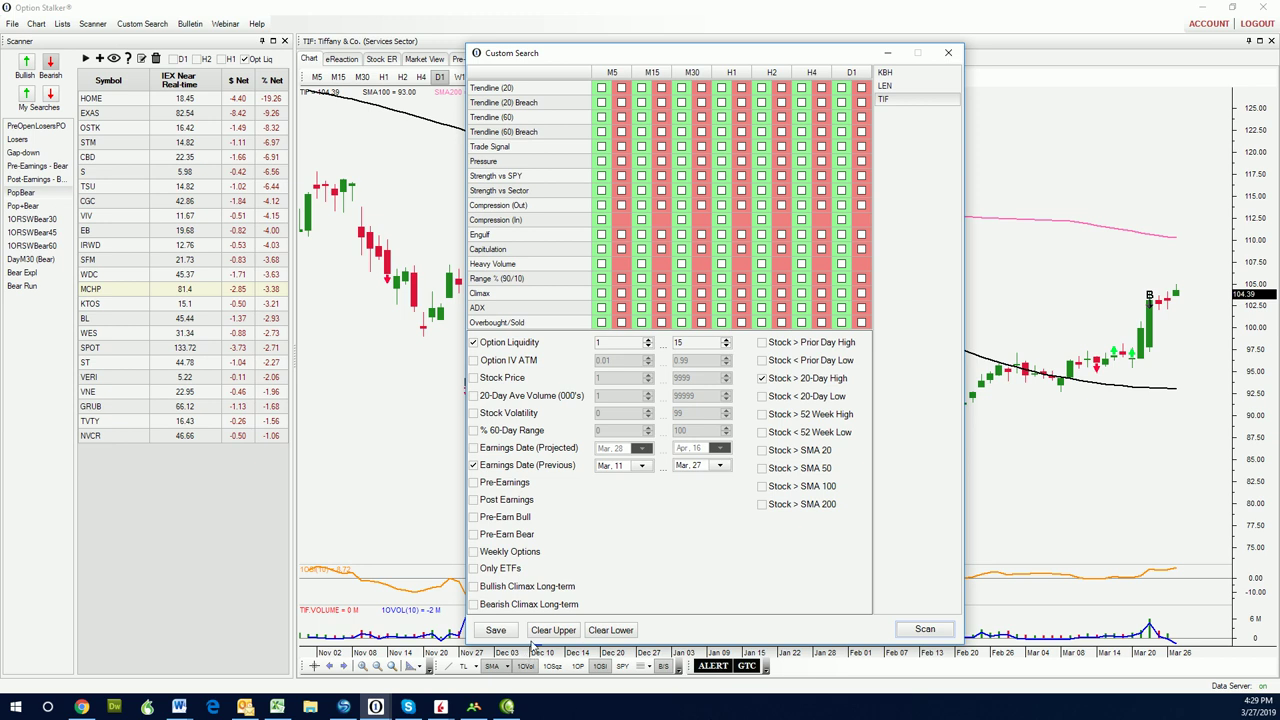
left_click(622, 632)
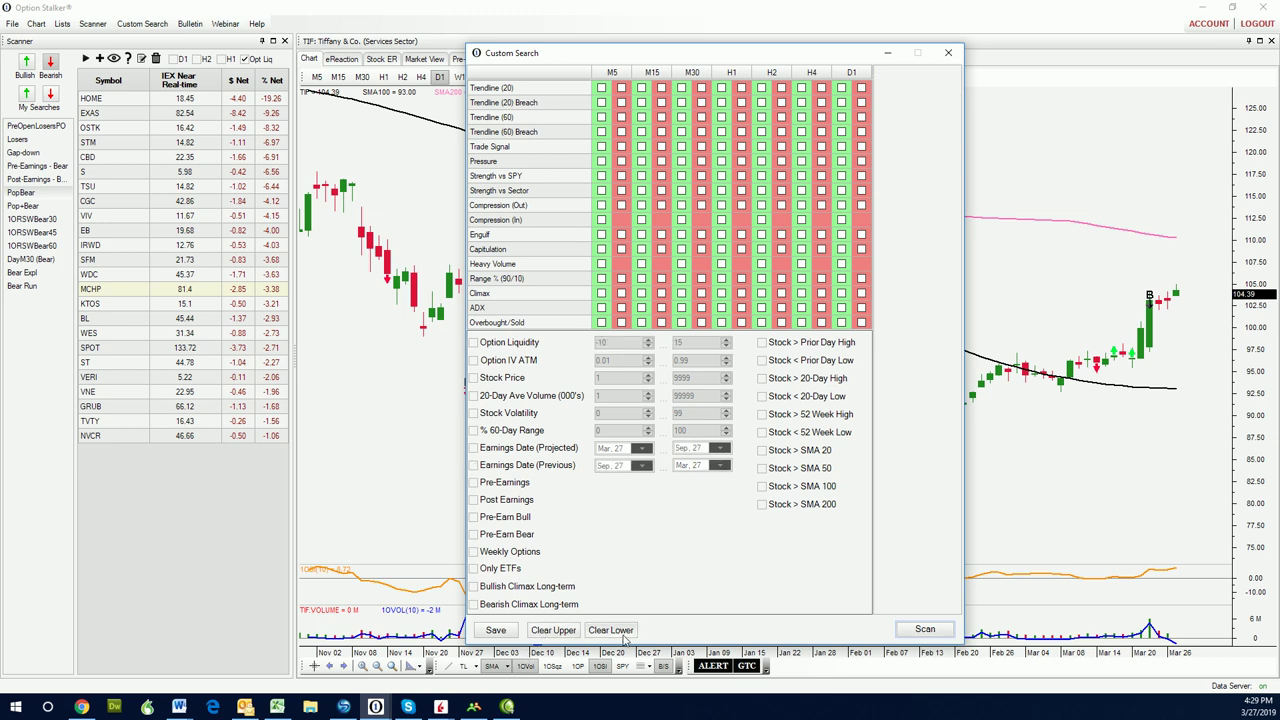
left_click(841, 236)
left_click(925, 629)
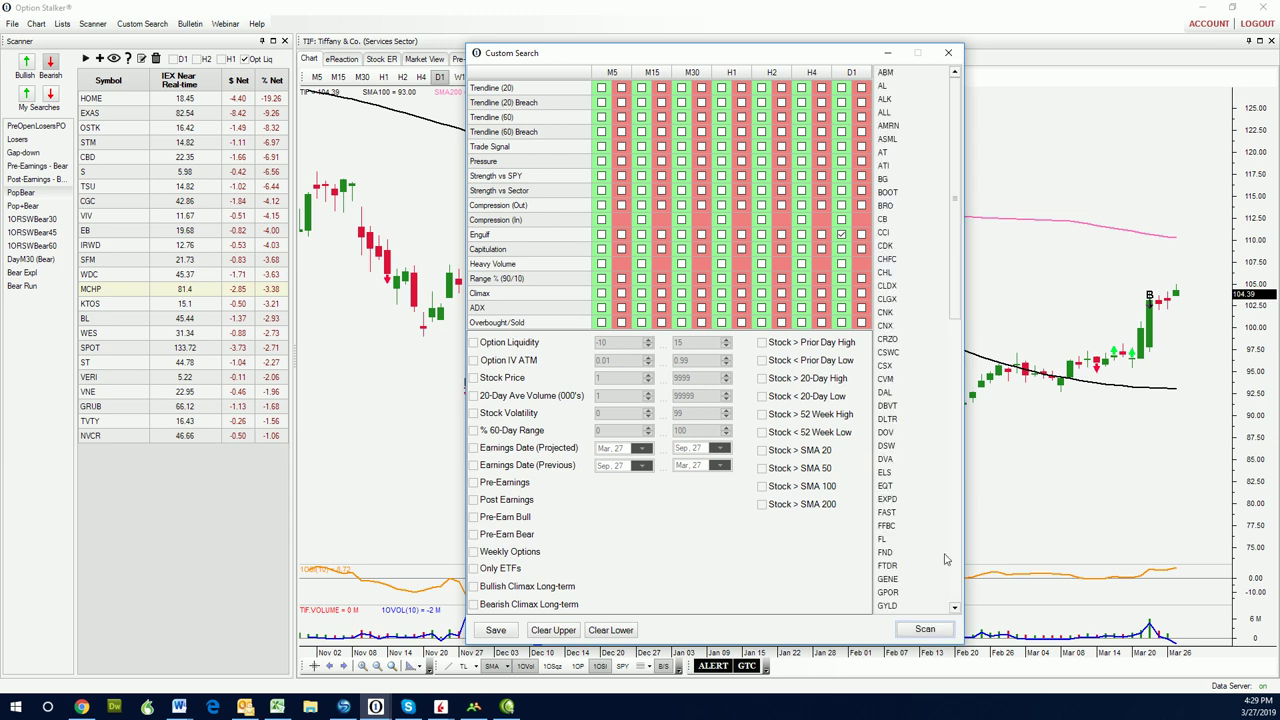
left_click(473, 343)
left_click(925, 631)
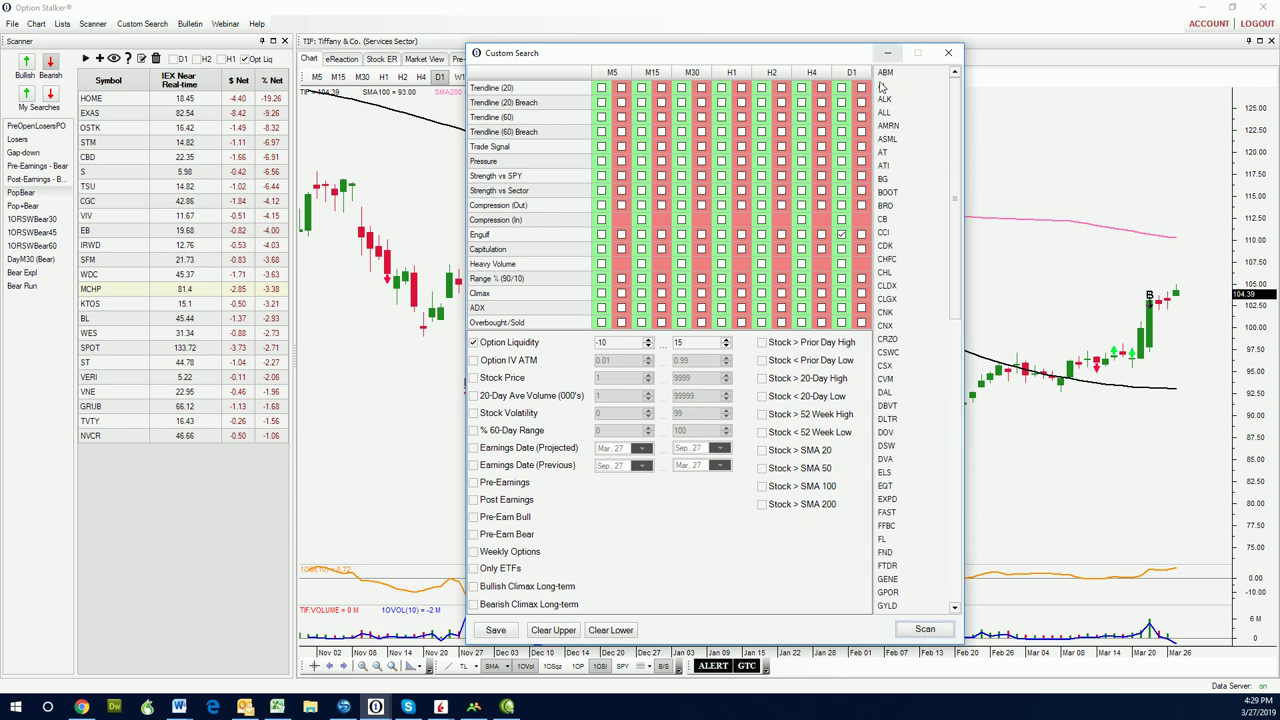
Add bullish D1 Trade Signal, bullish D1 Strength vs SPY and H4 Heavy Volume to the search, and run the scan
left_click(841, 147)
left_click(841, 176)
left_click(841, 265)
left_click(842, 264)
left_click(801, 264)
left_click(924, 629)
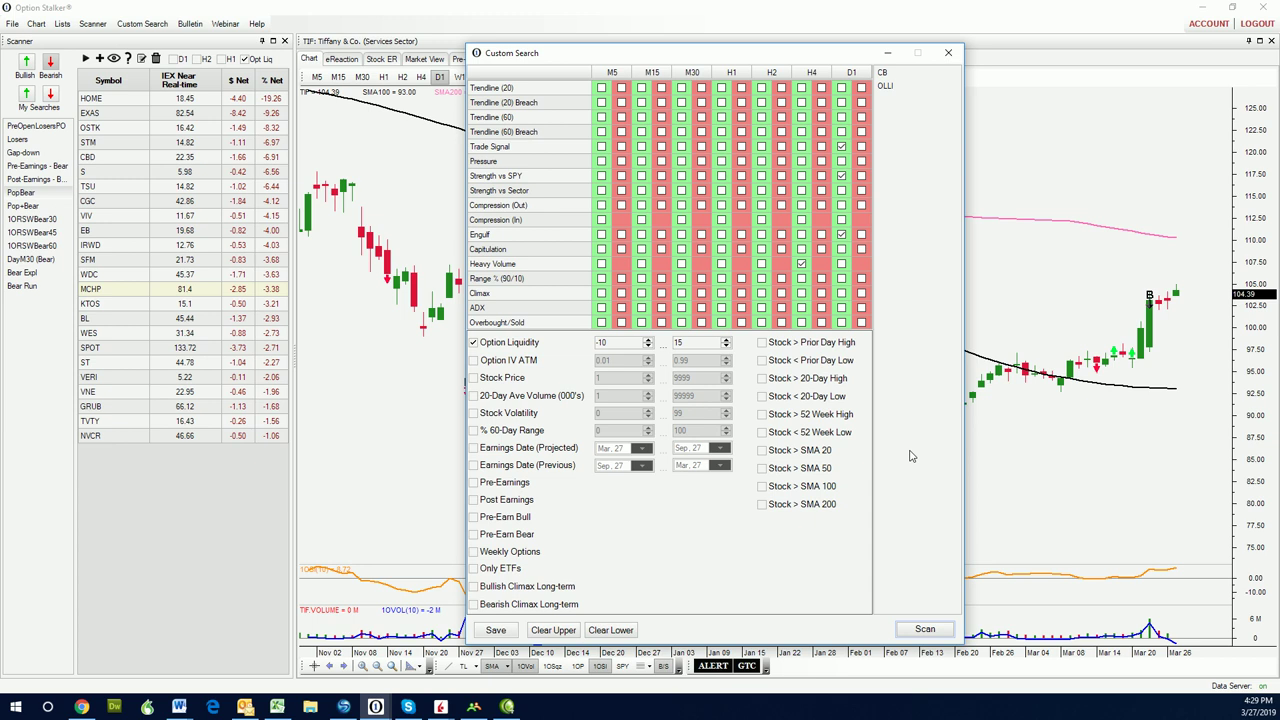
Uncover the chart and review CB and OLLI from the scan results for their latest bullish candles
left_click_drag(769, 52, 150, 108)
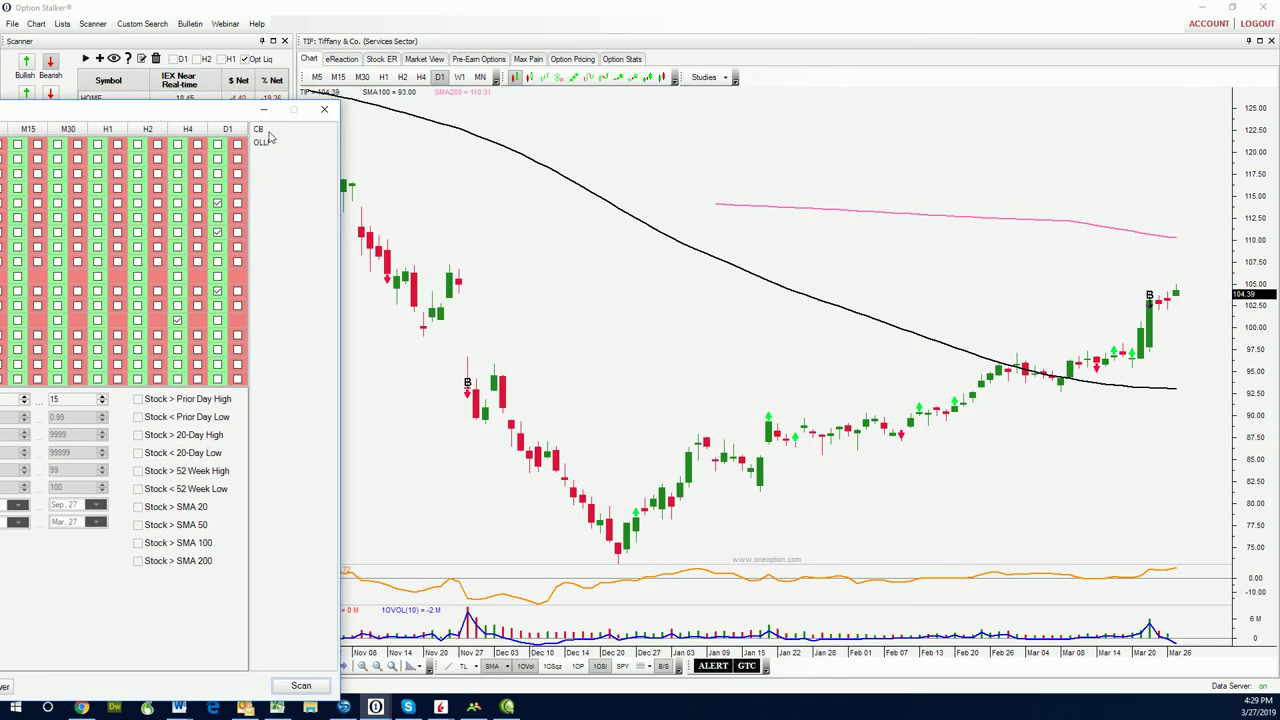
left_click(258, 131)
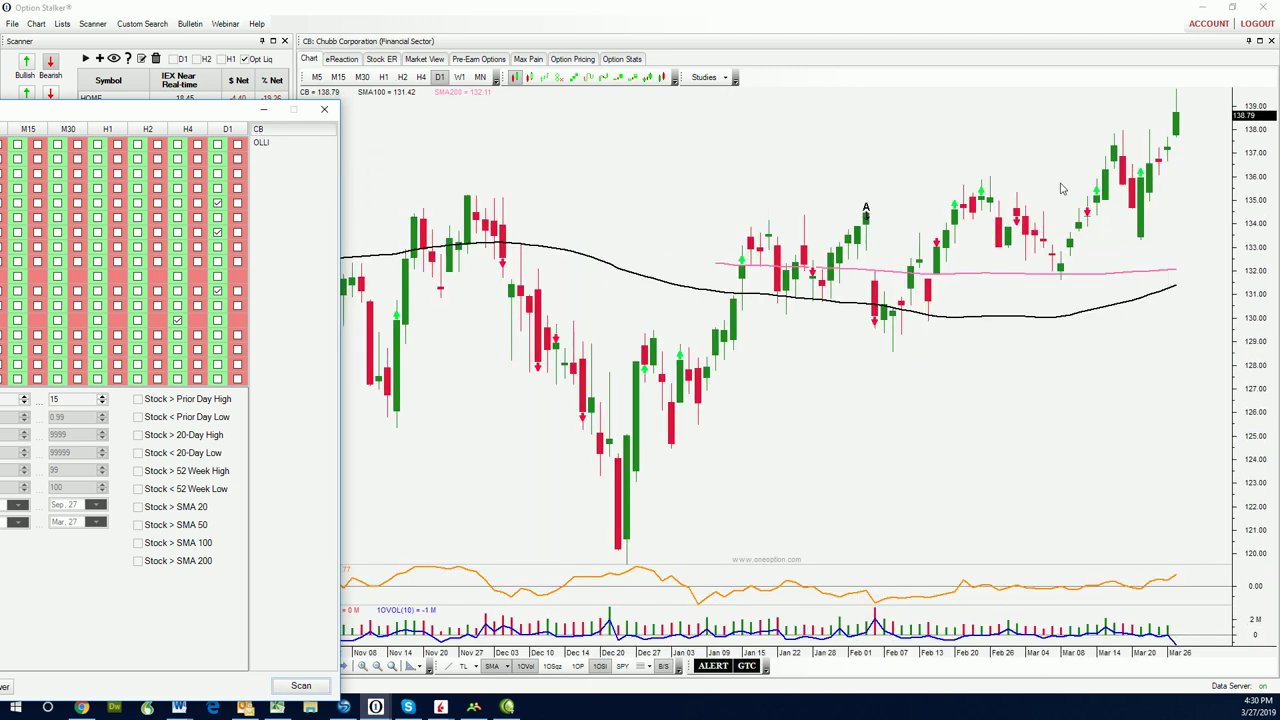
left_click(261, 145)
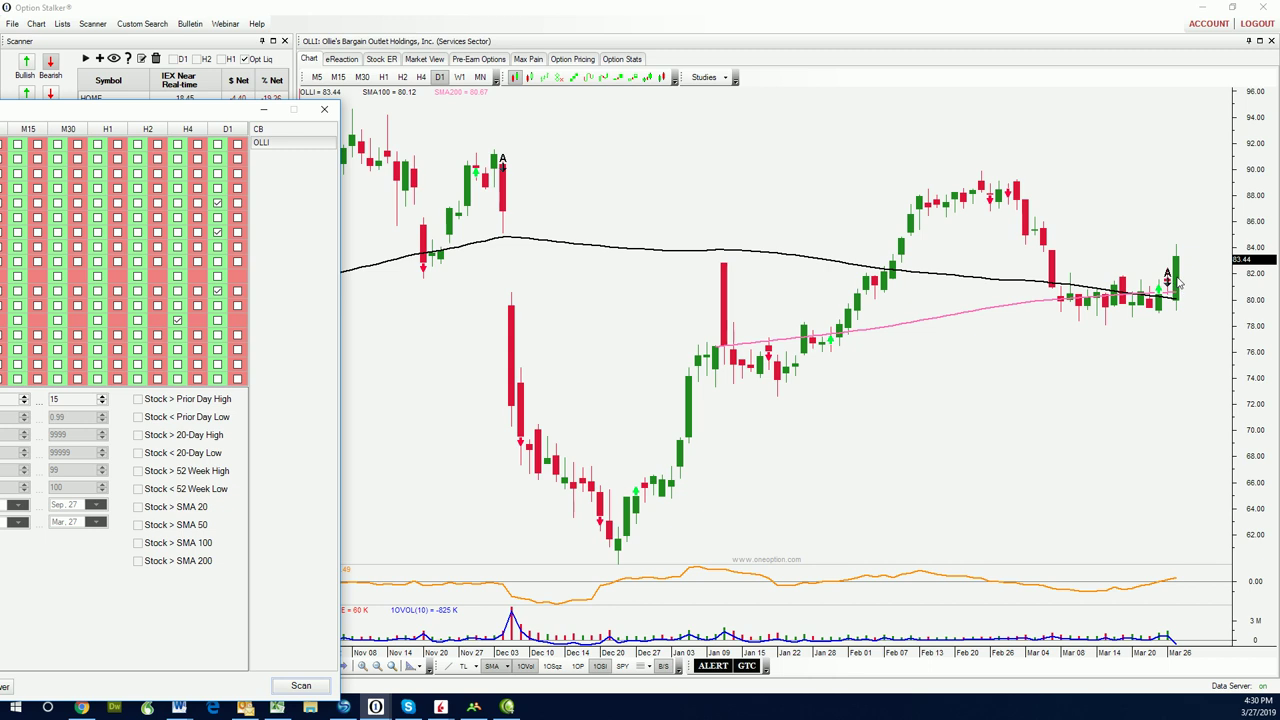
mouse_move(1046, 193)
Minimize the Custom Search window and switch the OLLI chart to the M5 timeframe
left_click_drag(192, 113, 779, 80)
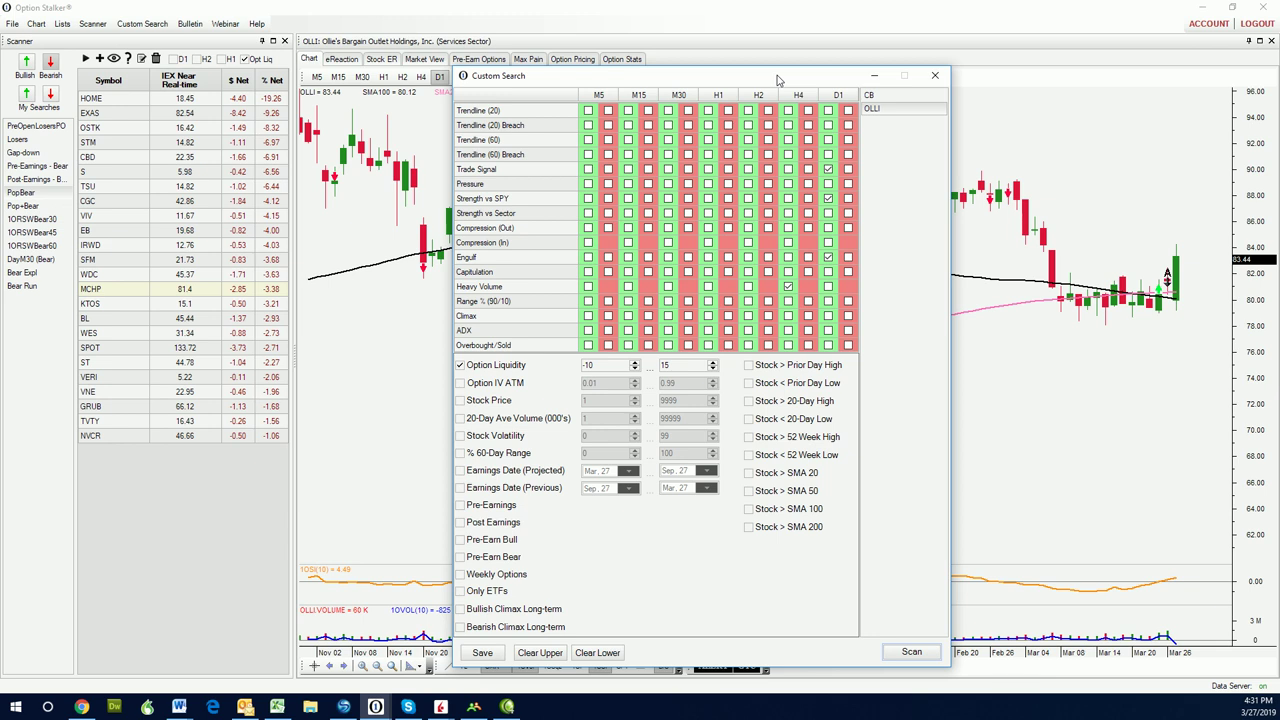
left_click(874, 78)
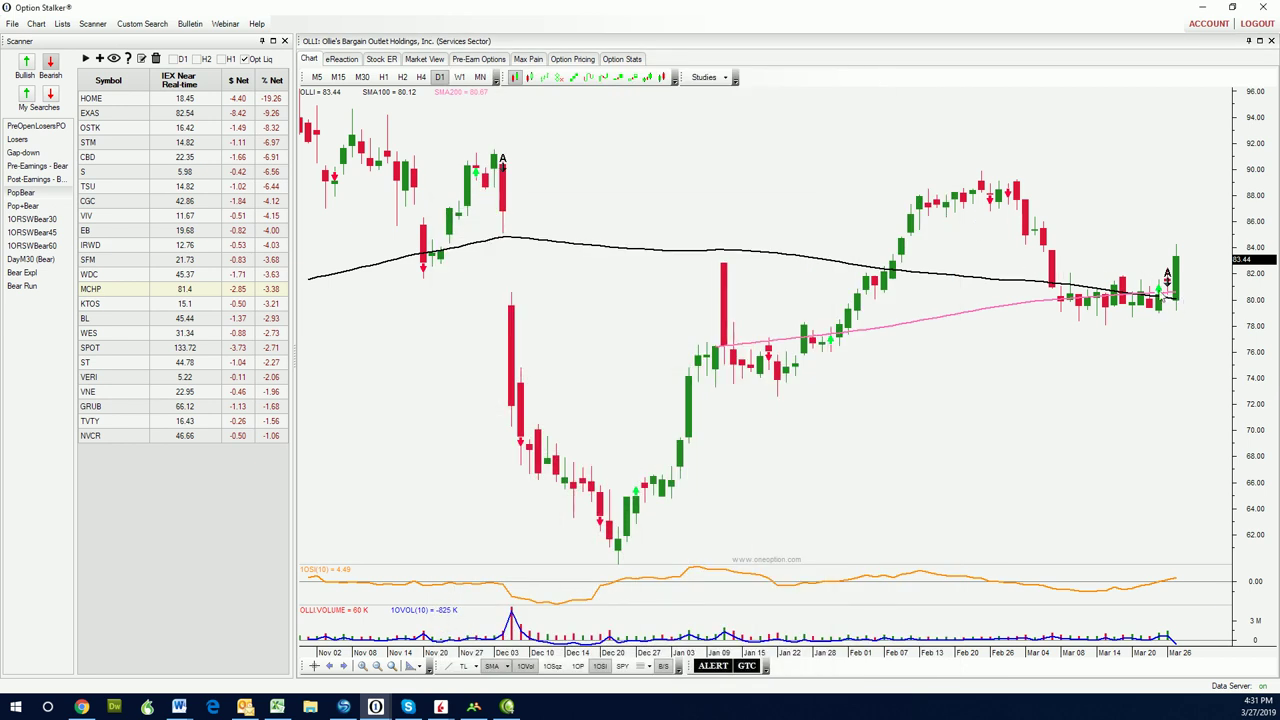
mouse_move(1176, 298)
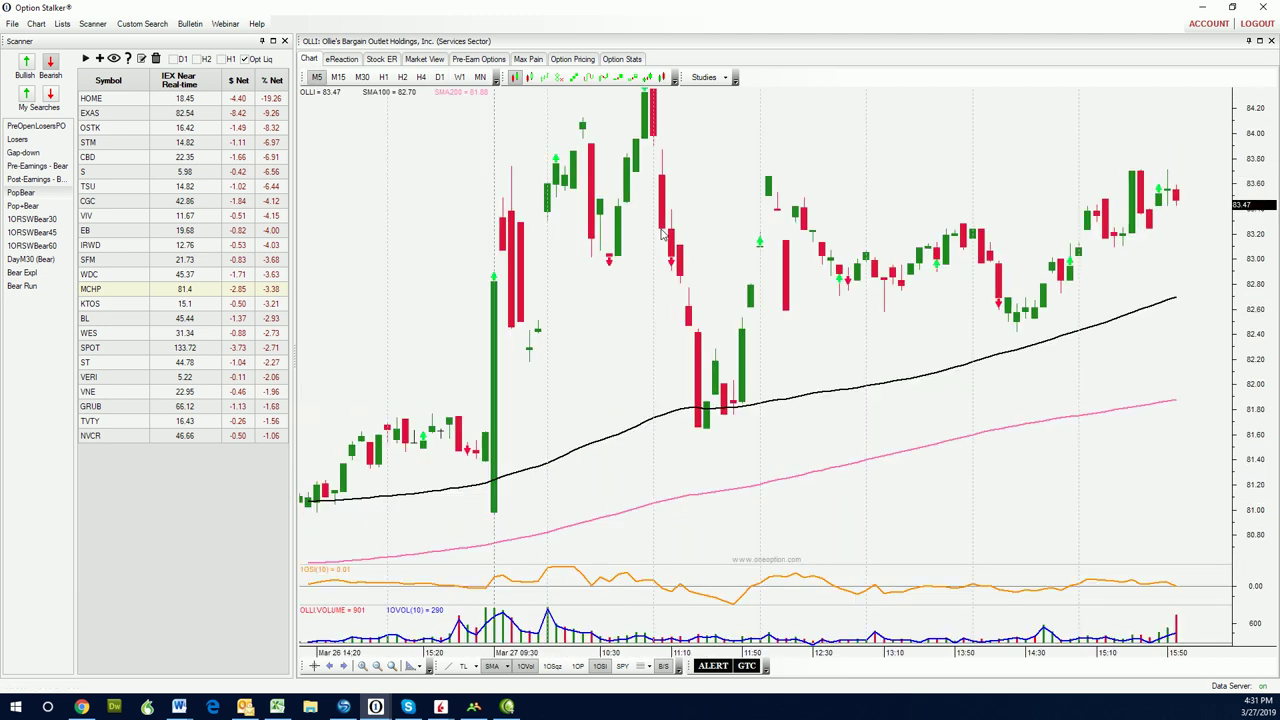
Remove all studies from the OLLI M5 chart and add the 1OP indicator
right_click(717, 218)
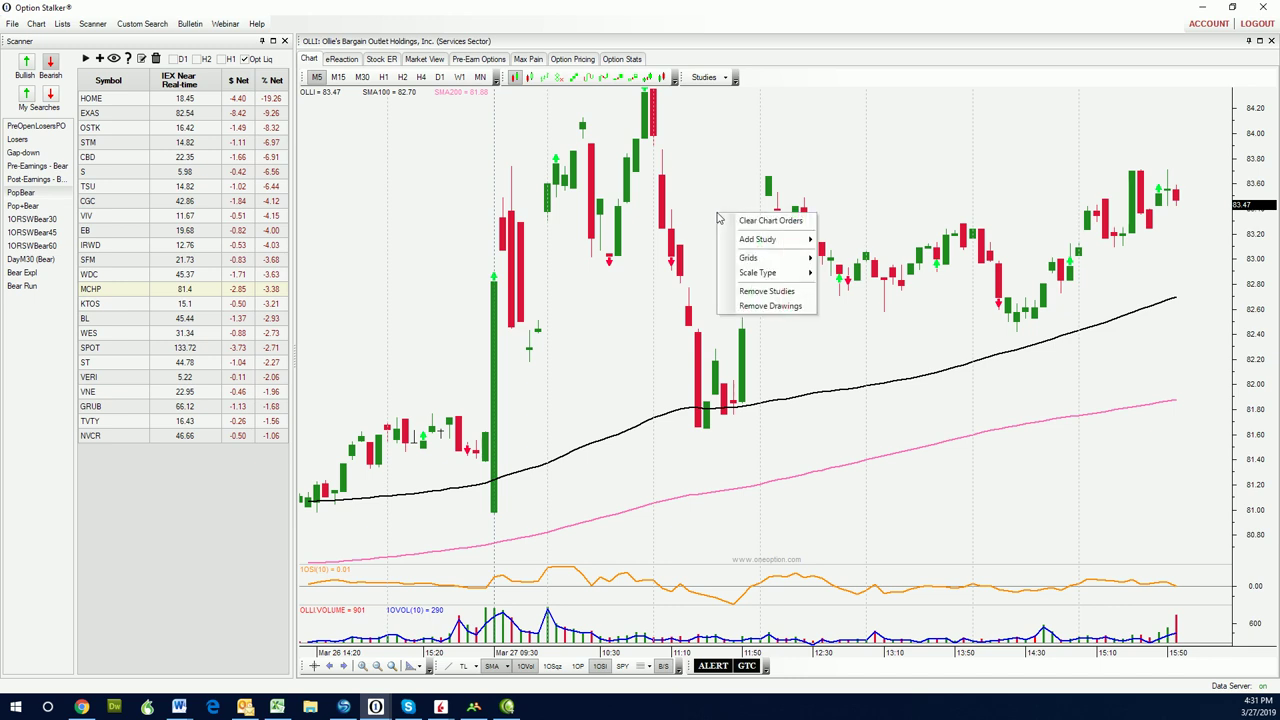
left_click(766, 292)
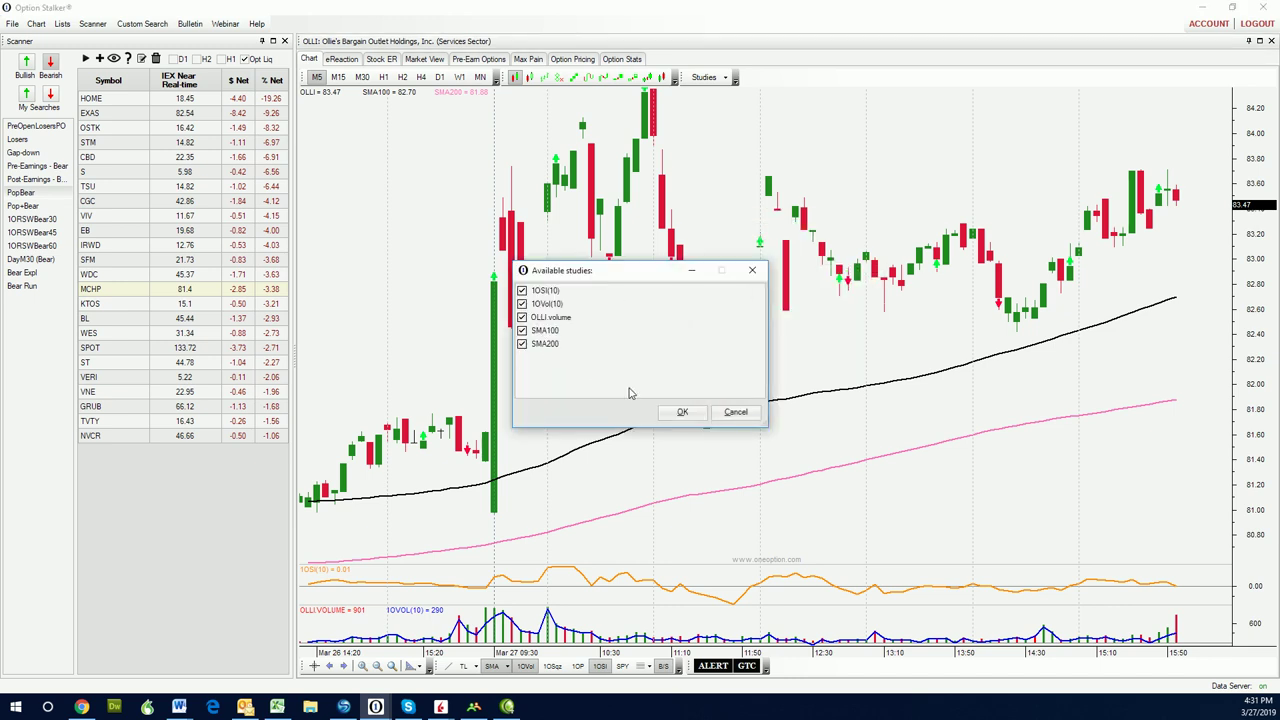
left_click(682, 412)
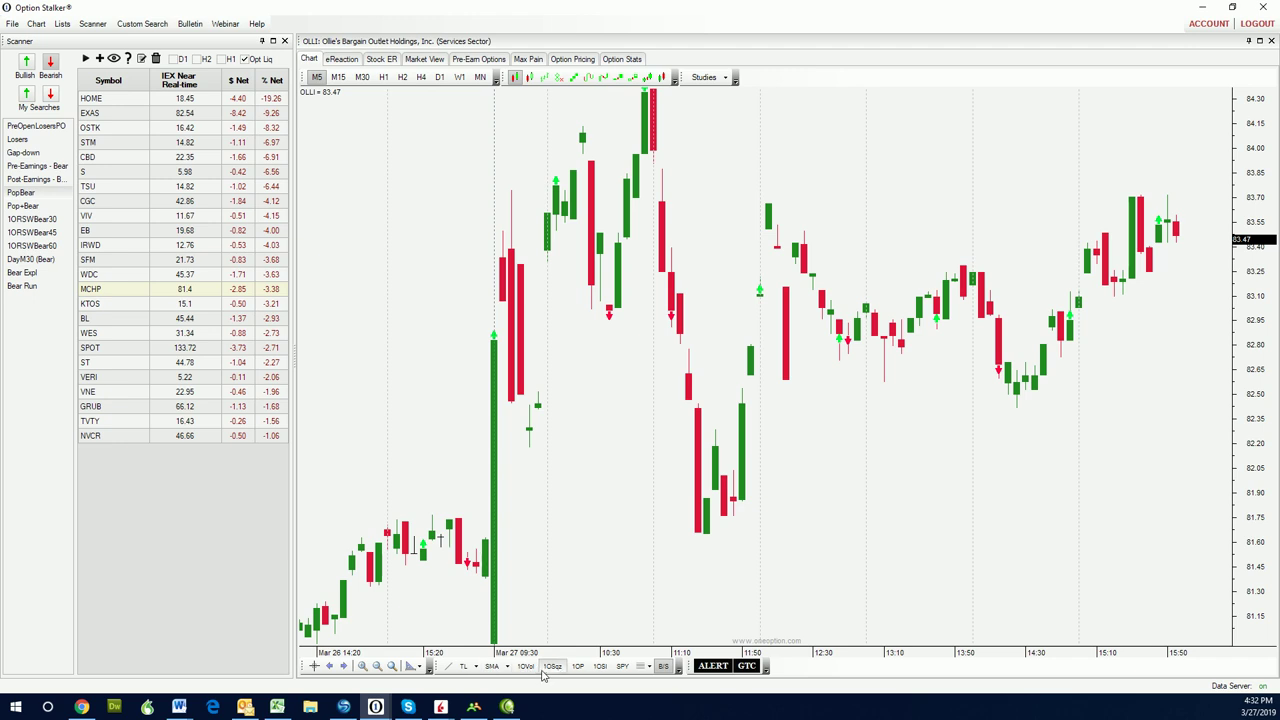
left_click(578, 670)
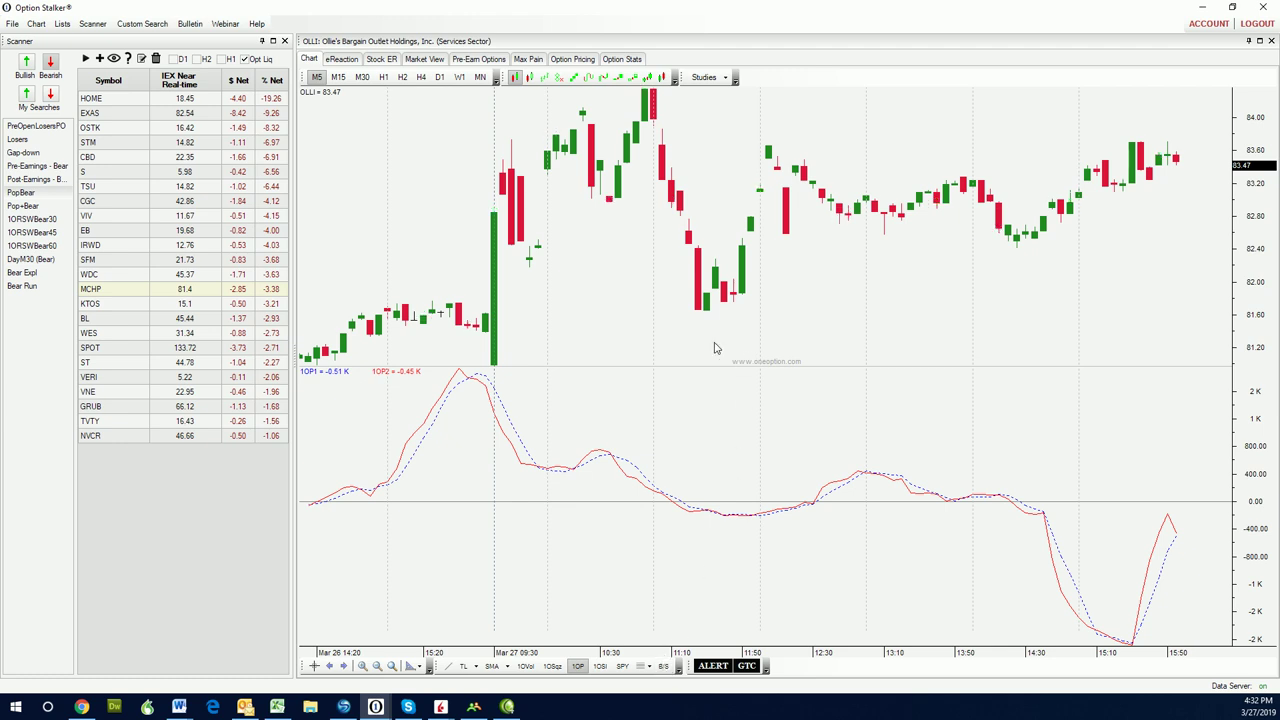
Load the SPY M5 chart and examine its candles against the 1OP line crossings
type("SPY")
key("Return")
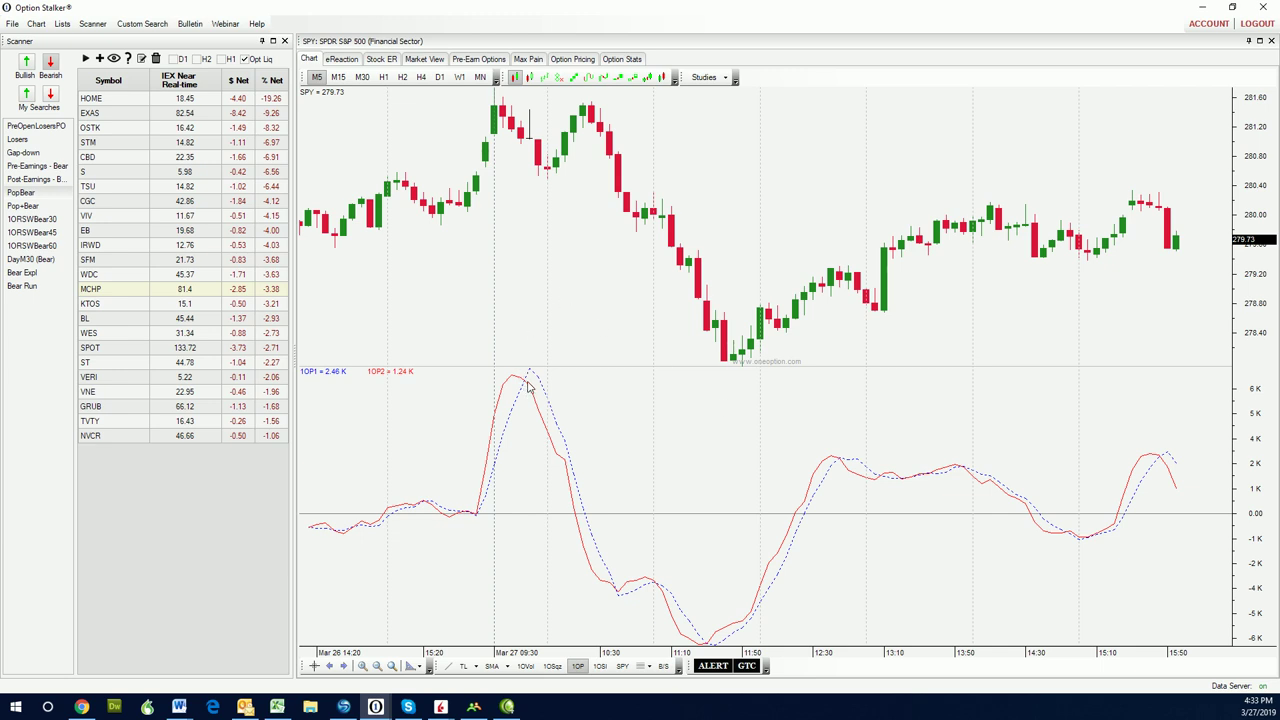
left_click(314, 665)
mouse_move(731, 361)
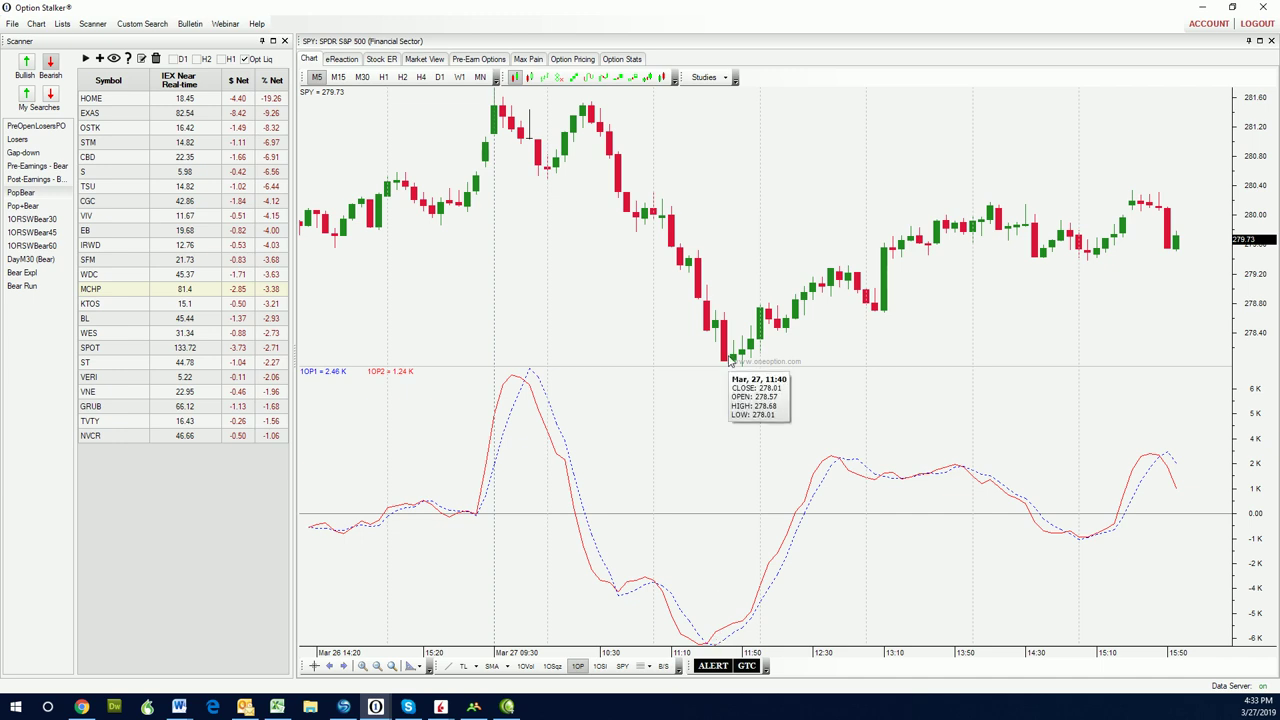
mouse_move(841, 290)
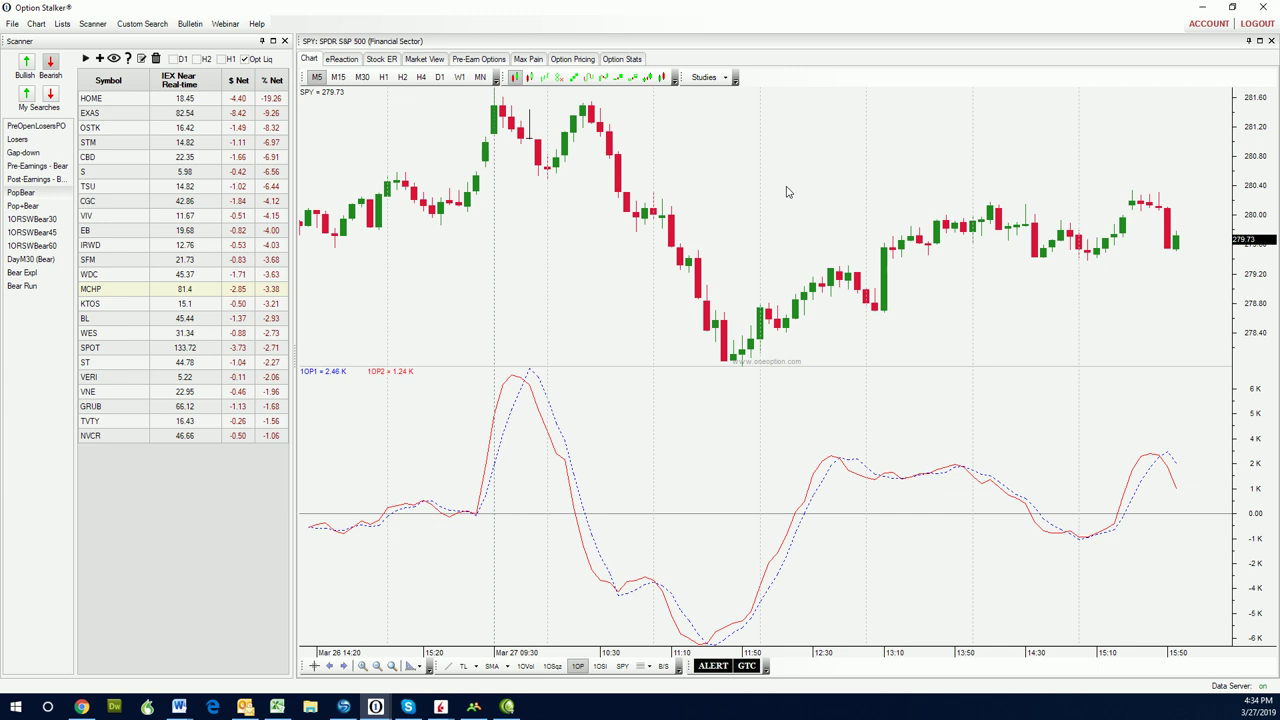
Switch to the Option Chat page in the browser and open the OneOption home page
key("alt+Tab")
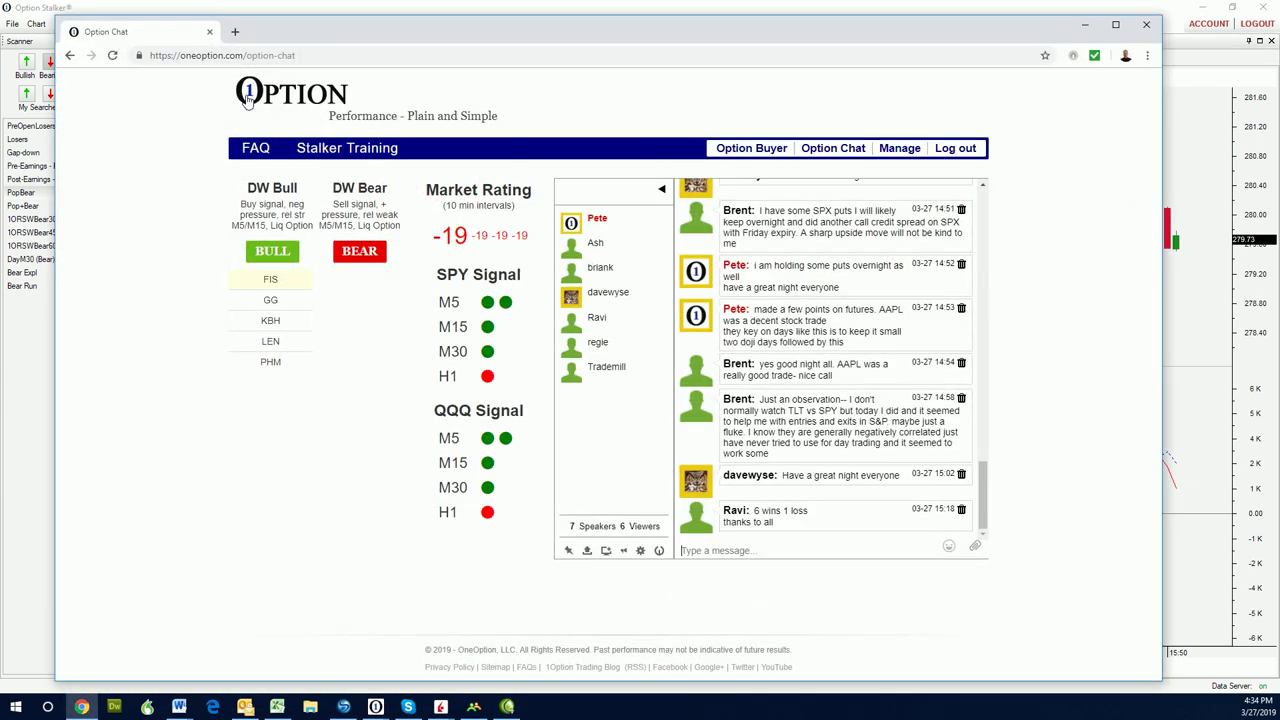
left_click(245, 100)
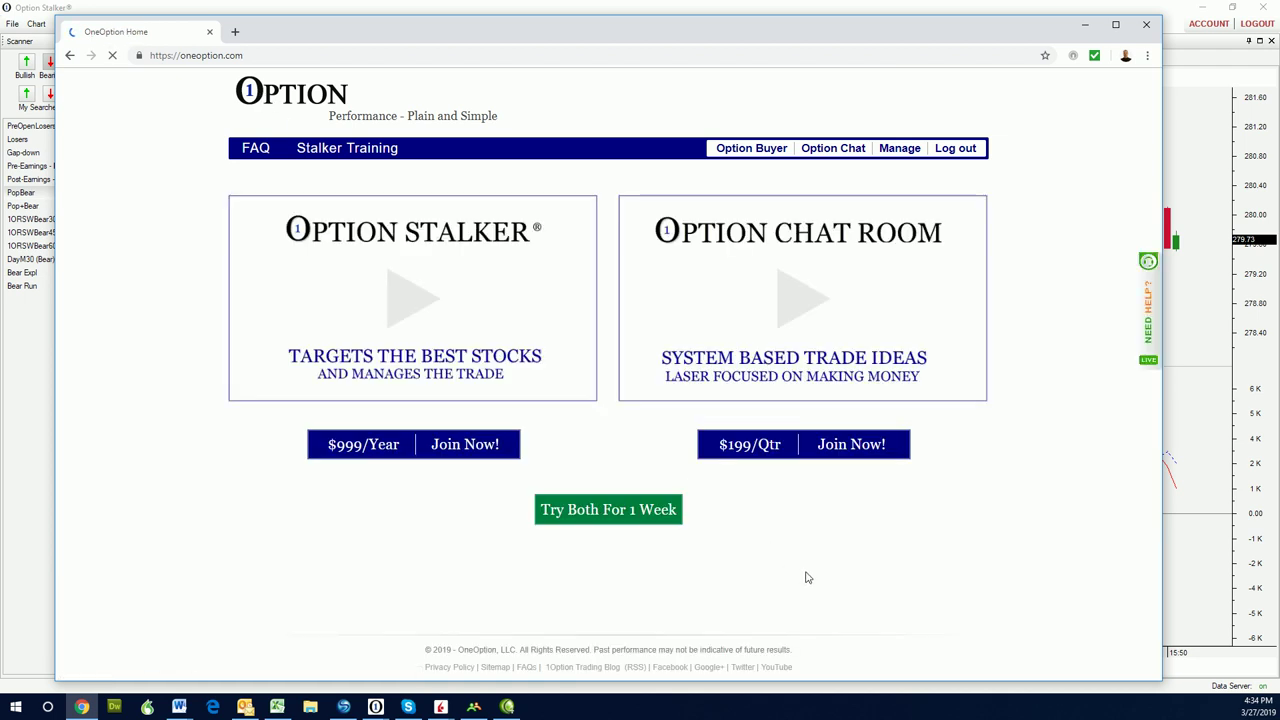